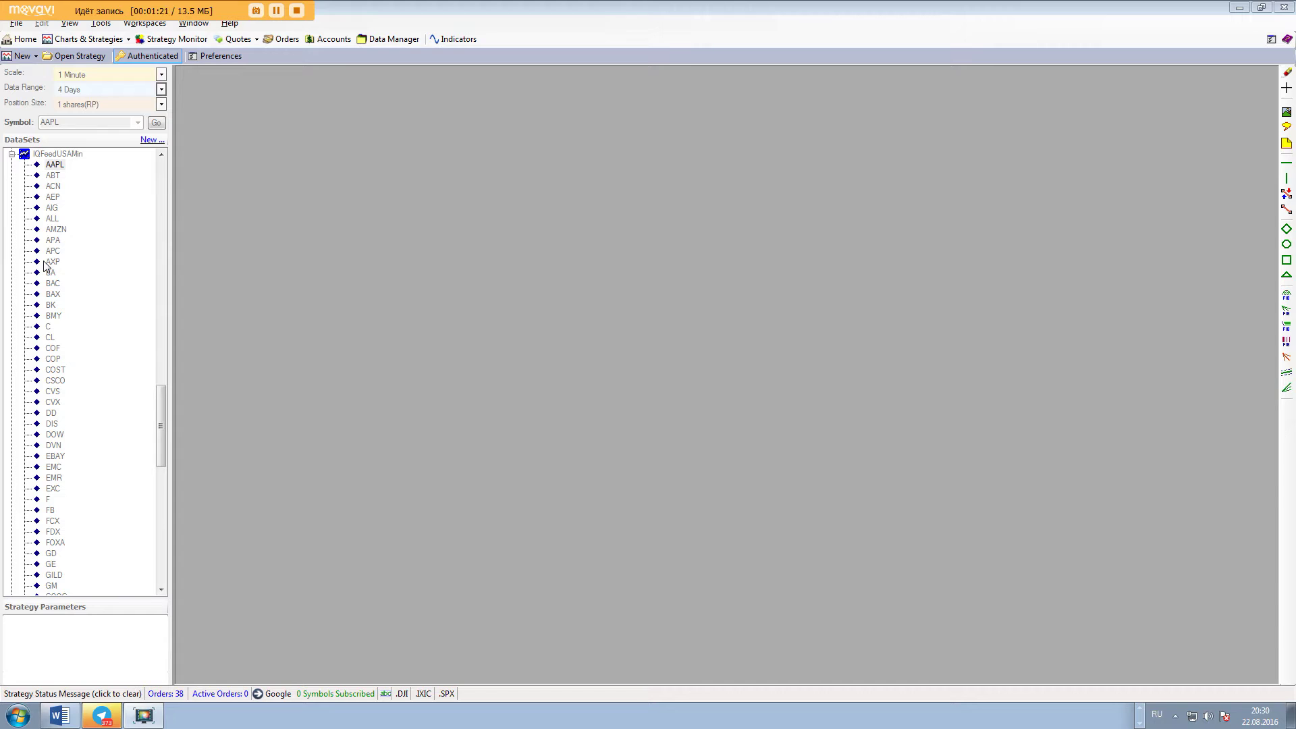
Open the email settings in the preferences and review the SMTP host and port.
left_click(16, 25)
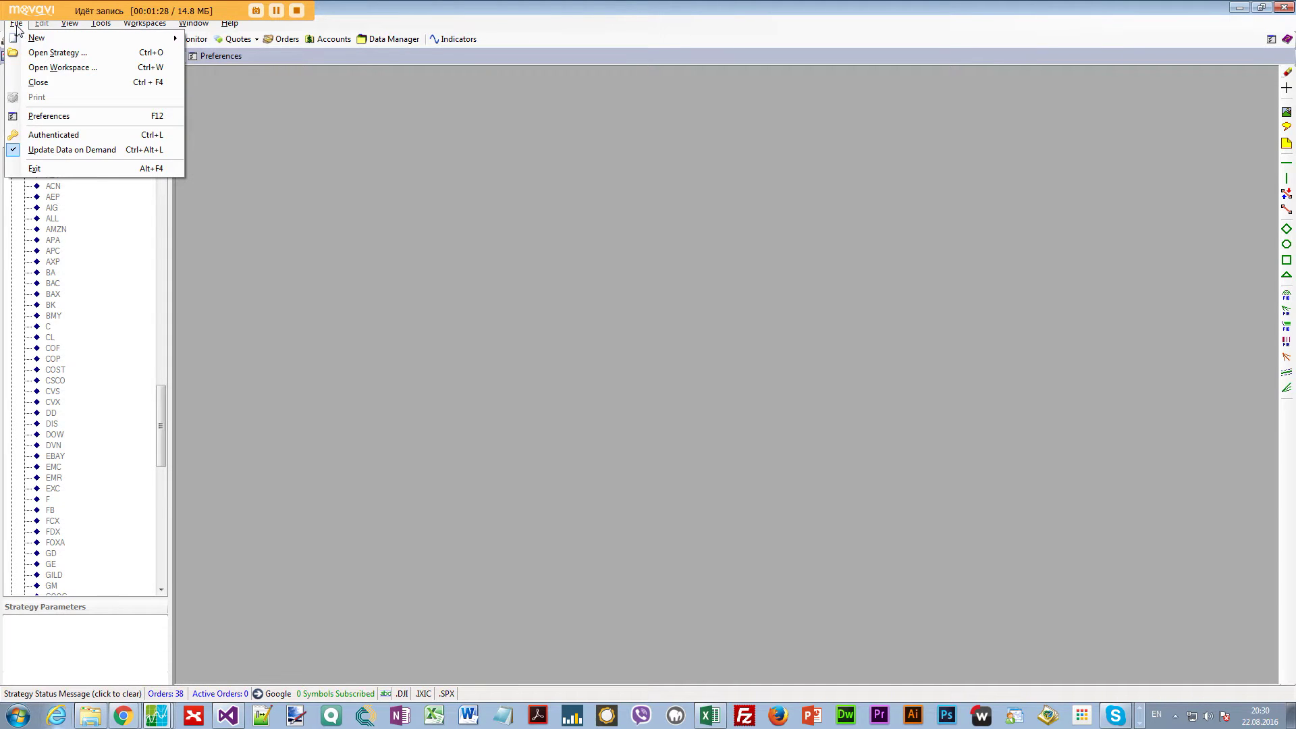
left_click(48, 116)
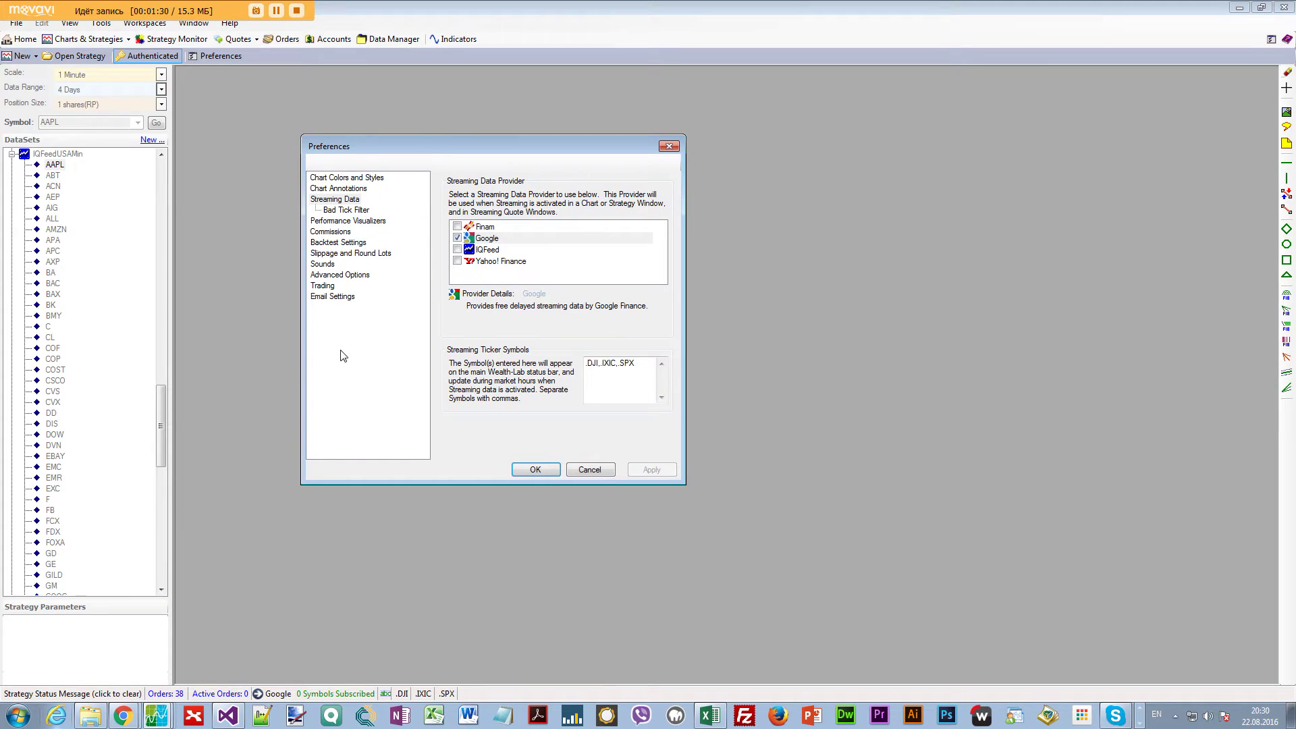
left_click(334, 297)
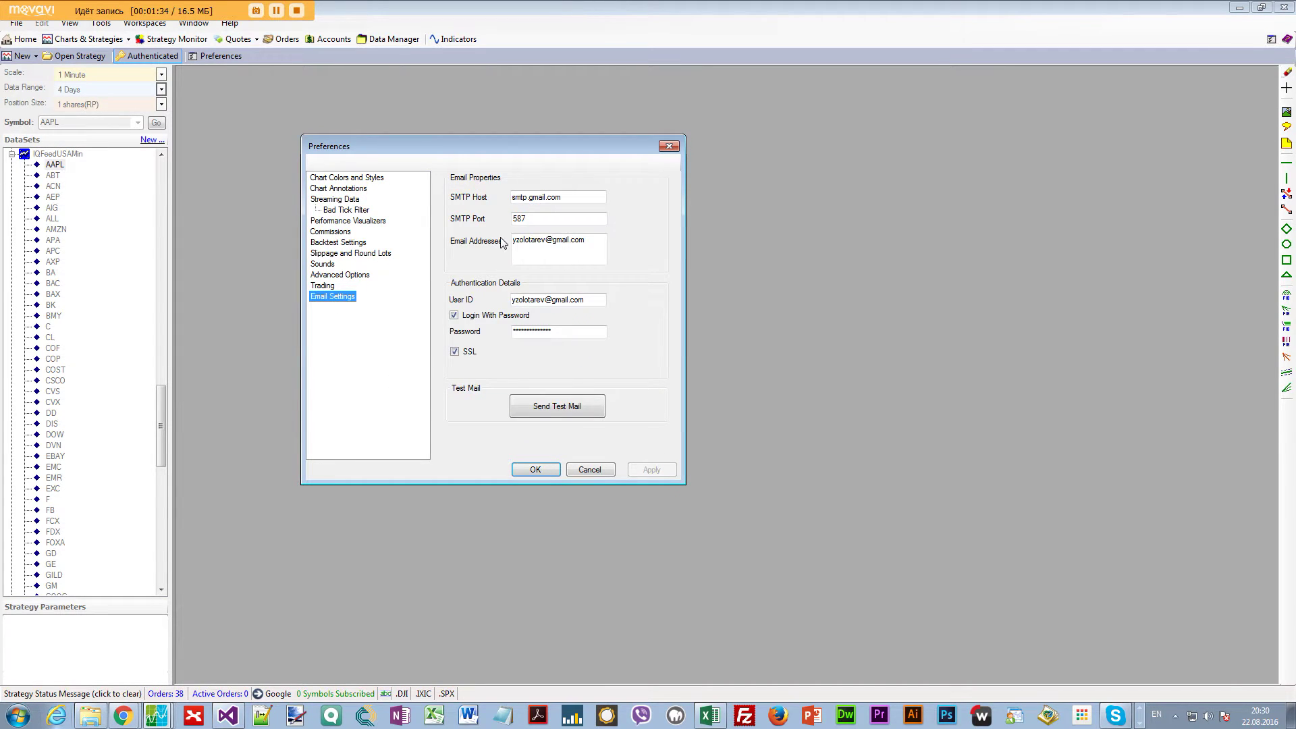
left_click_drag(573, 197, 511, 197)
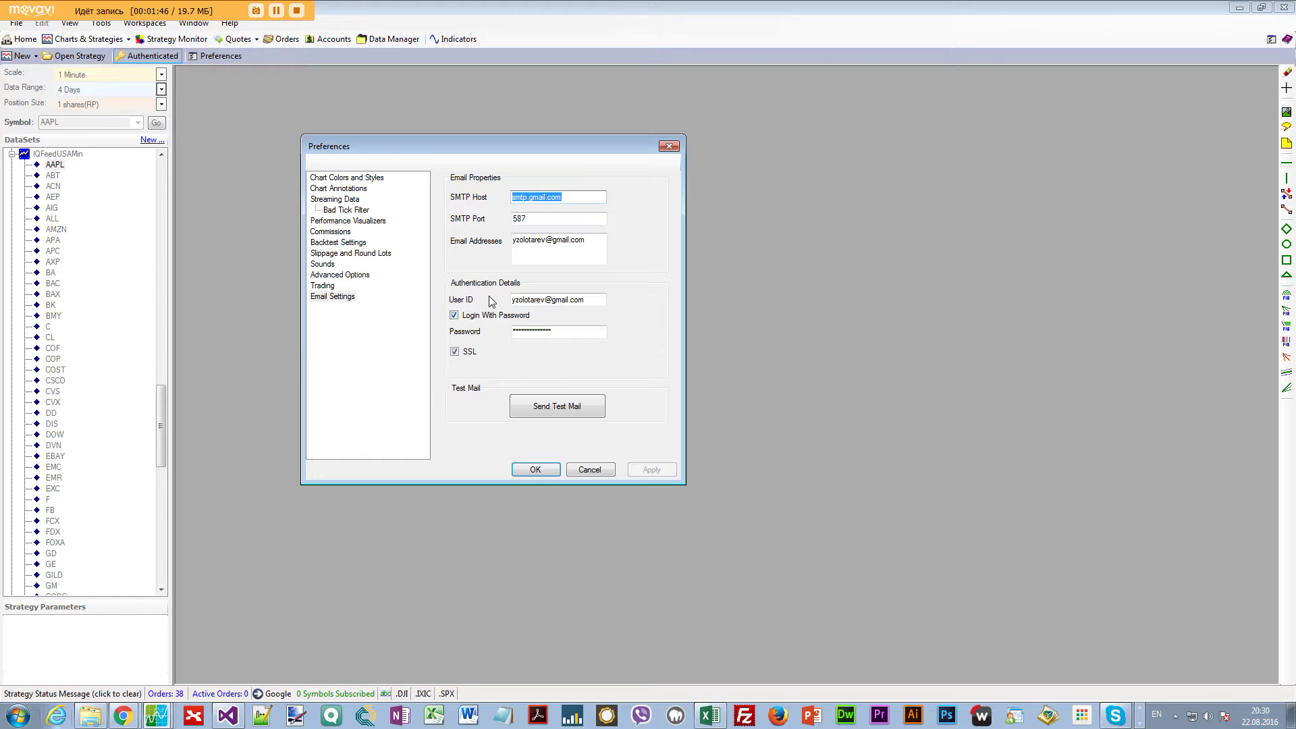
left_click(533, 218)
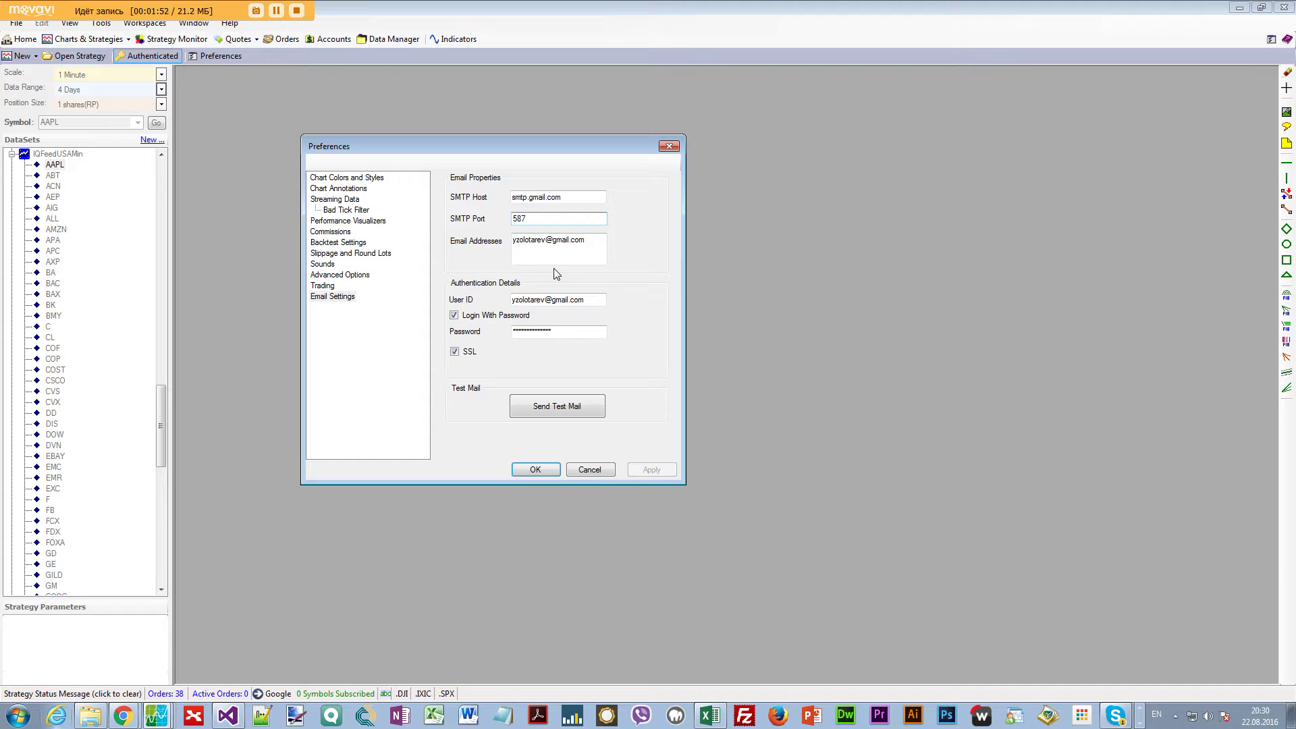
double_click(520, 218)
Review the recipient email address and the login user ID in the email settings, and accept the preferences.
left_click_drag(584, 240, 511, 241)
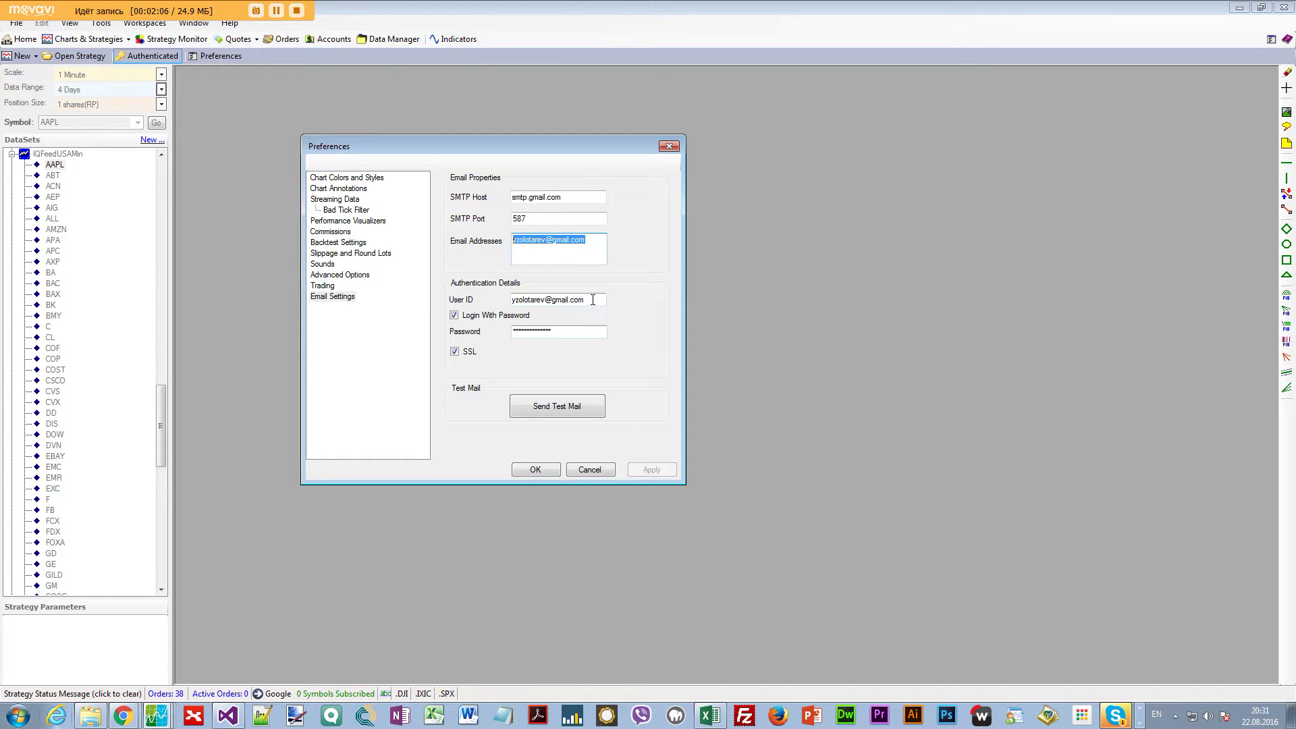
left_click_drag(598, 299, 511, 300)
left_click(560, 332)
left_click(591, 302)
left_click_drag(593, 301, 513, 302)
left_click(589, 239)
left_click_drag(590, 239, 512, 241)
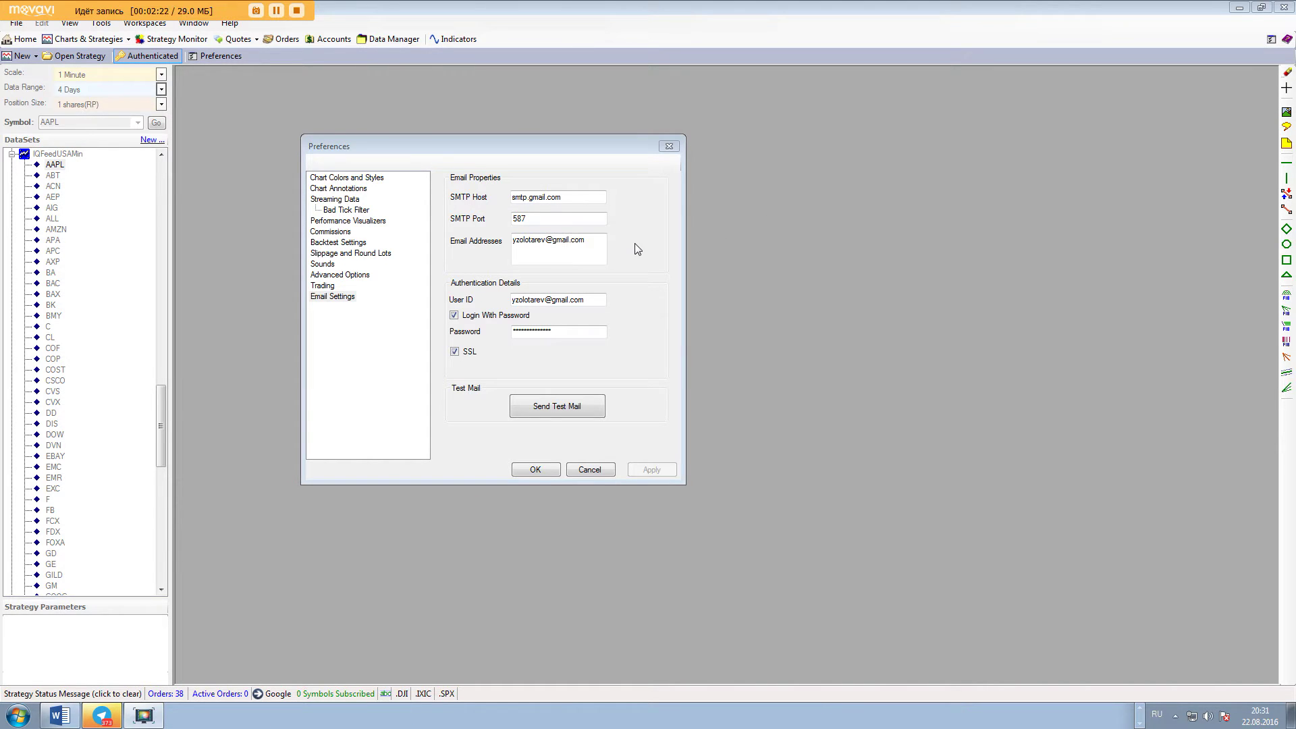
left_click(333, 312)
left_click(588, 305)
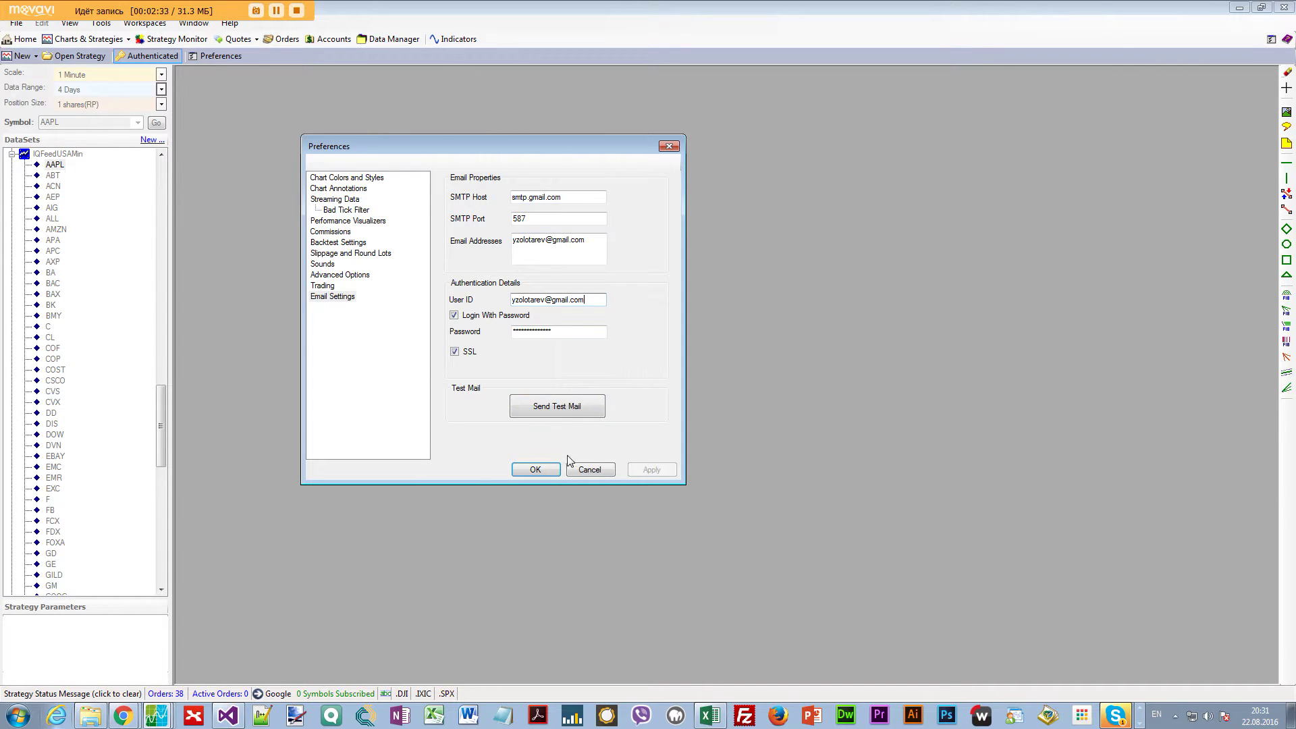
left_click(542, 469)
Open the stratForLiveTest strategy from the forLiveTests folder and switch off its data streaming.
left_click(11, 42)
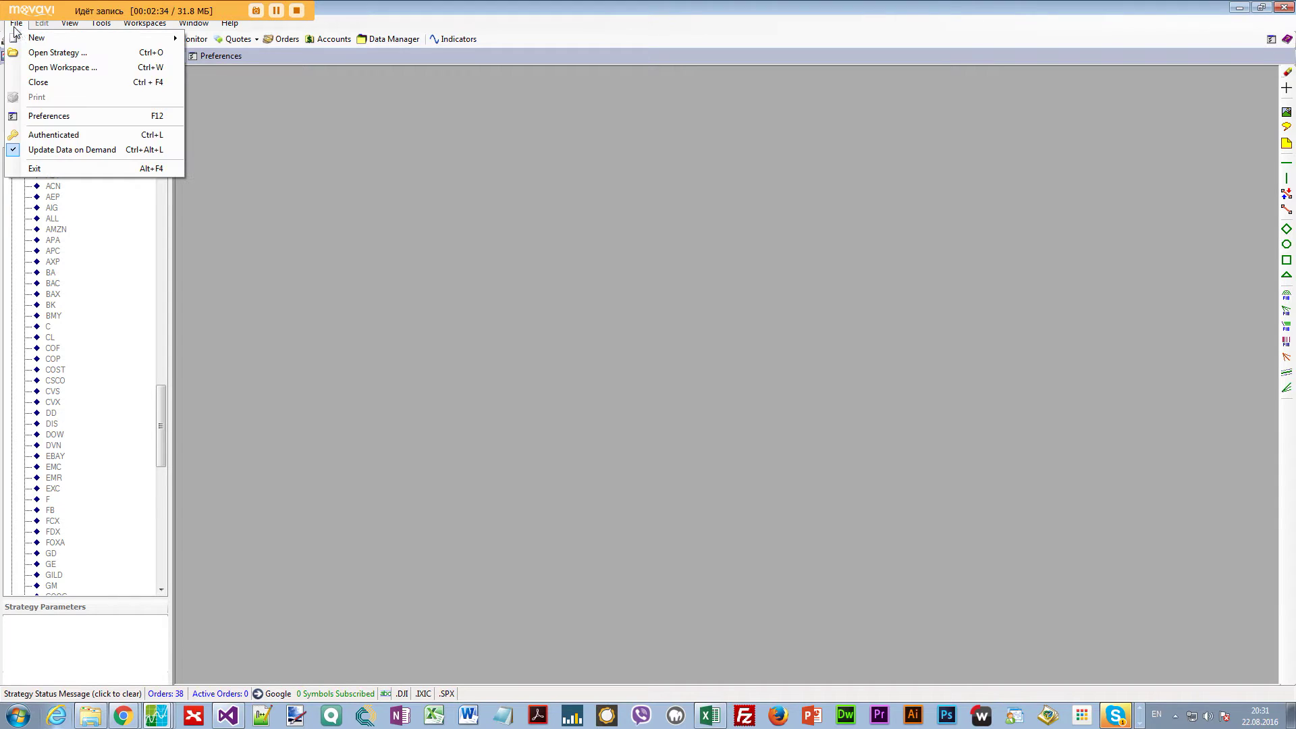
left_click(74, 53)
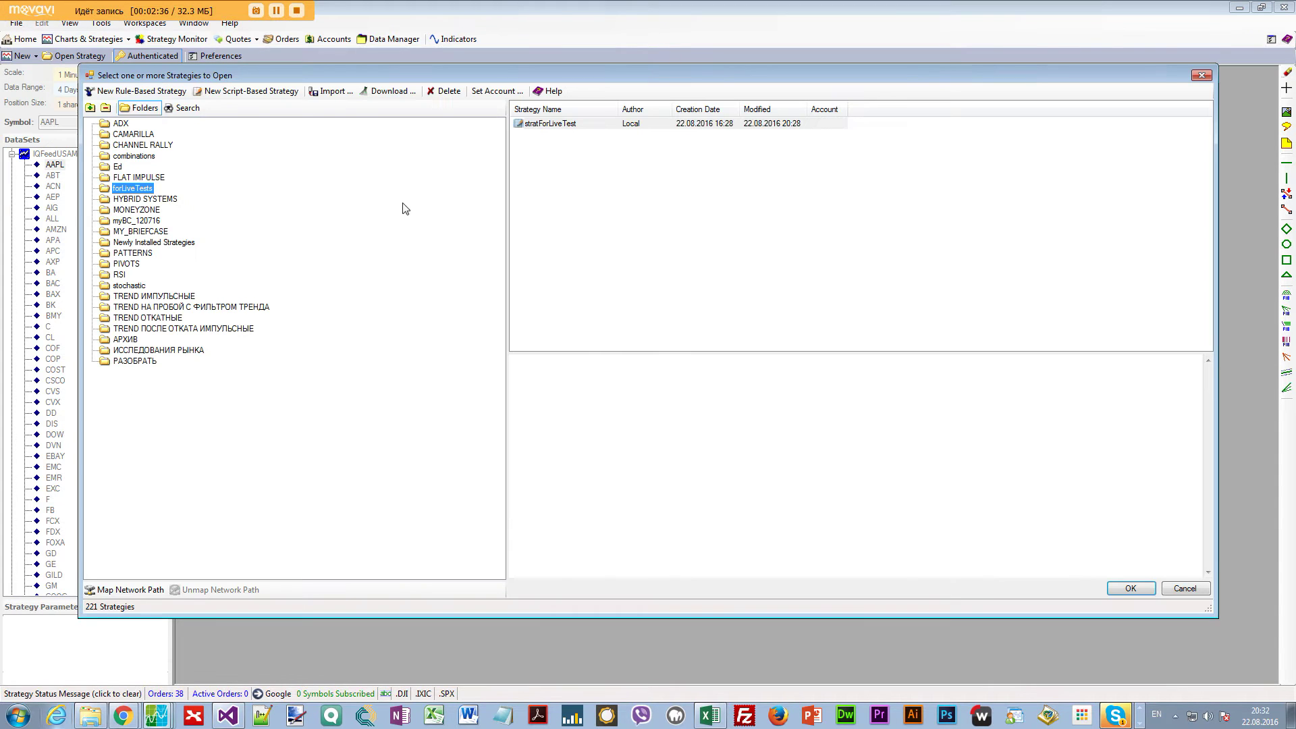
double_click(564, 126)
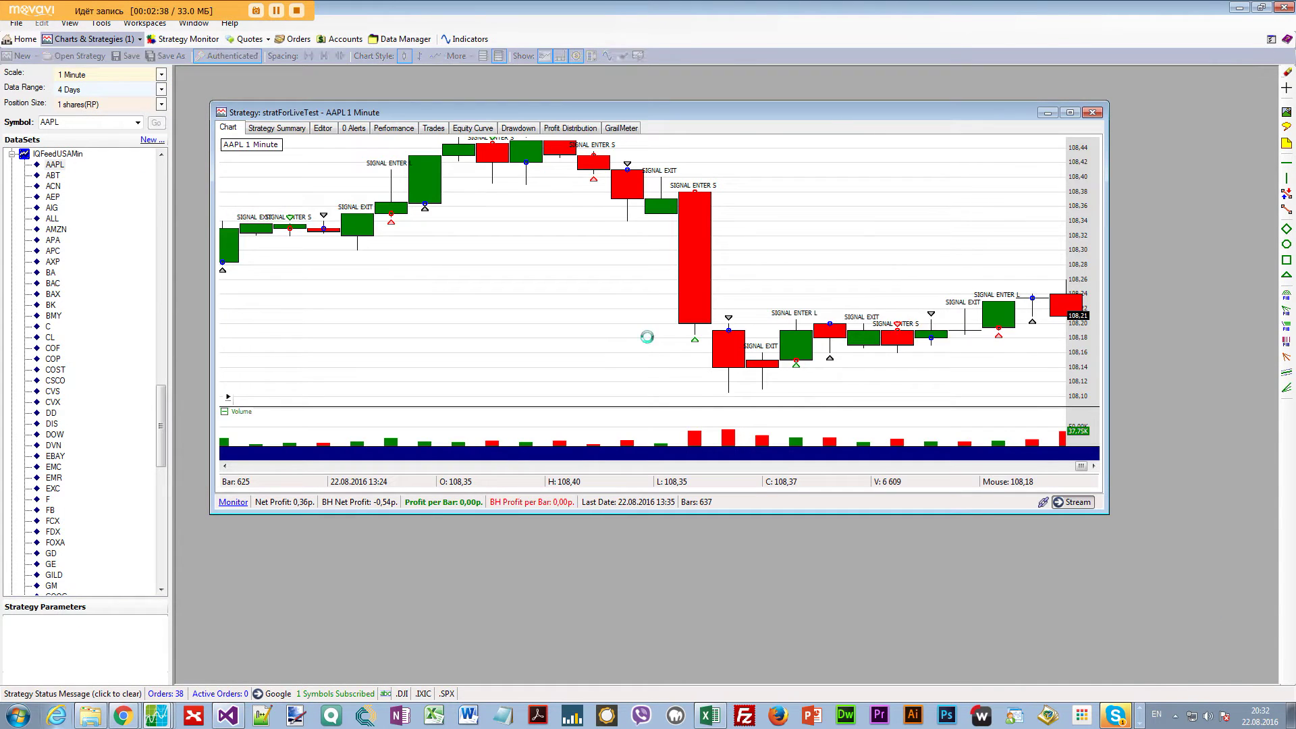
left_click(1074, 508)
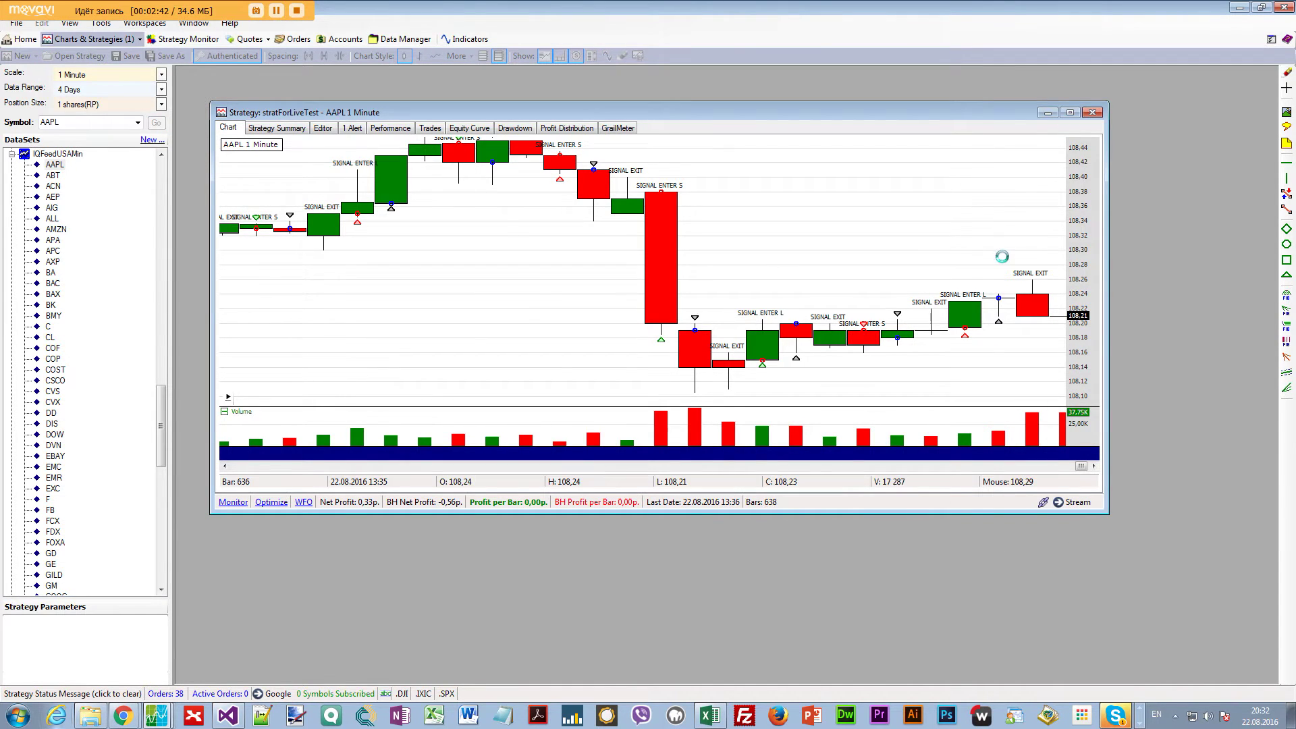
Move the strategy window down to the lower part of the workspace and widen it to show more bars.
left_click_drag(684, 112, 679, 363)
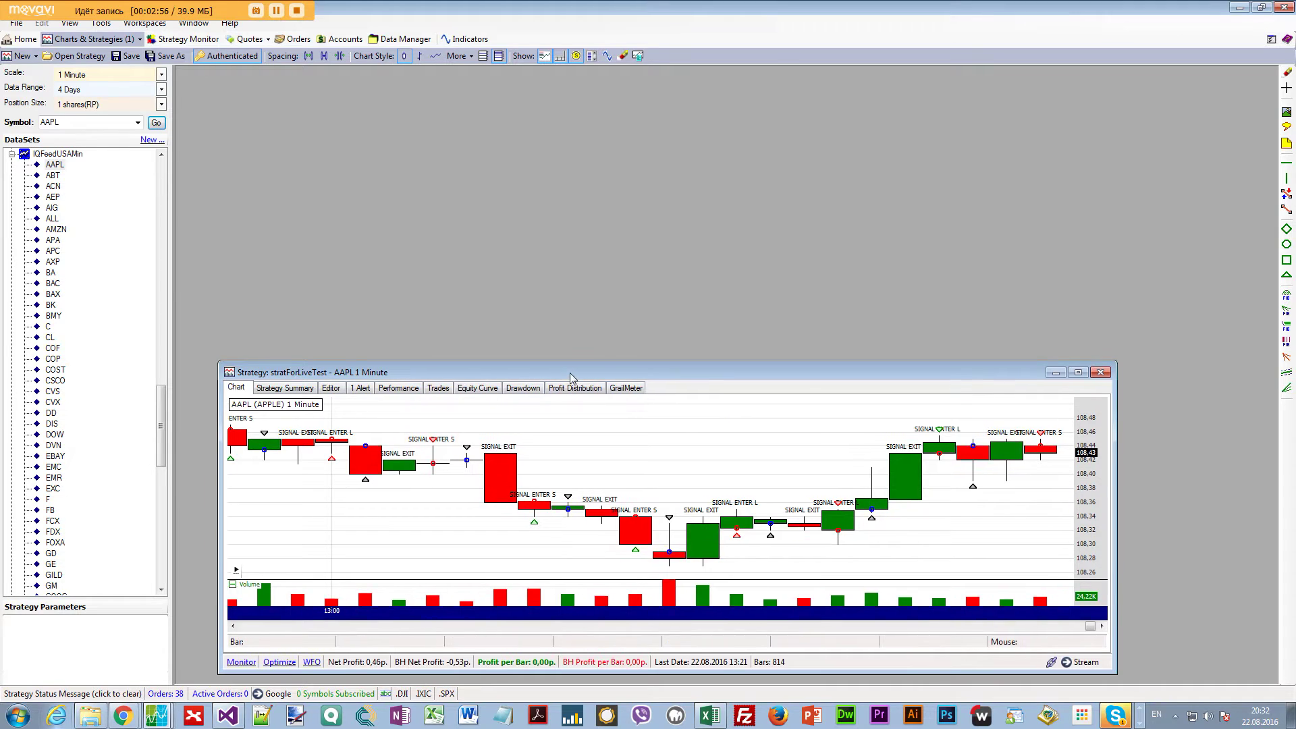
left_click_drag(574, 372, 542, 372)
mouse_move(1018, 460)
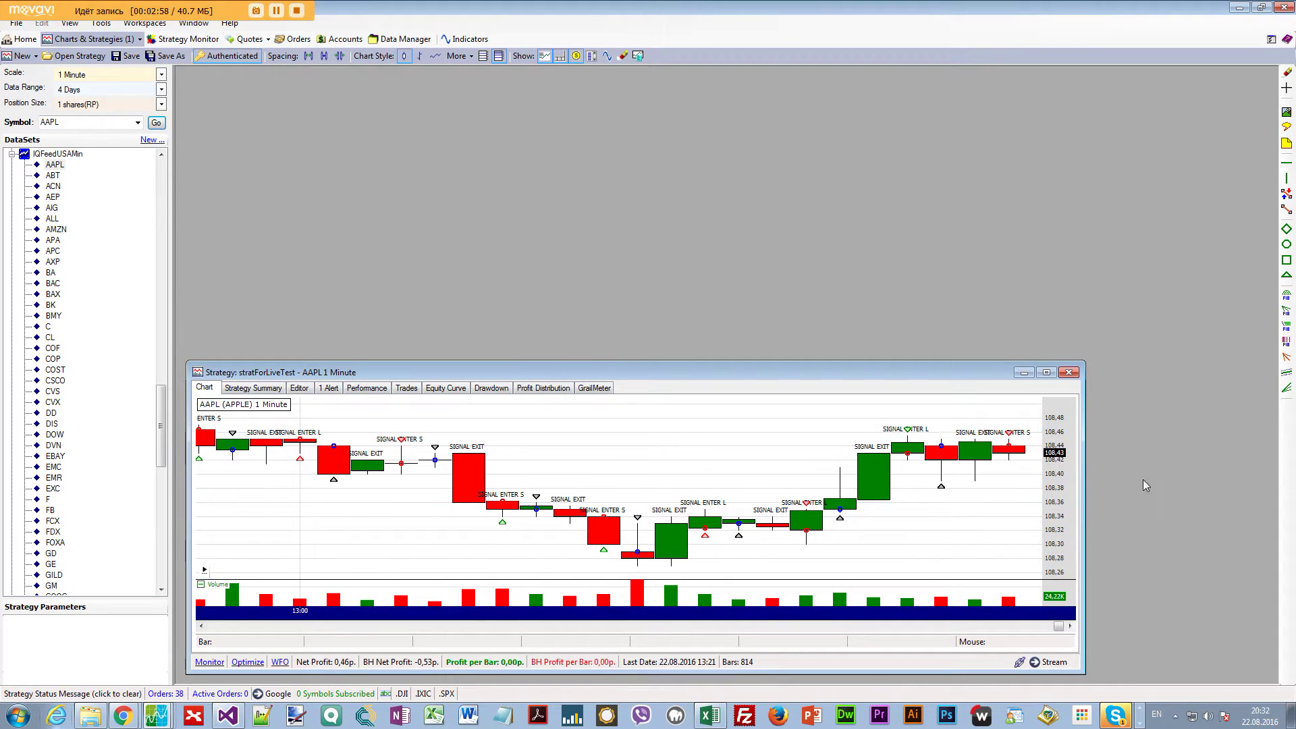
left_click_drag(1084, 491, 1244, 491)
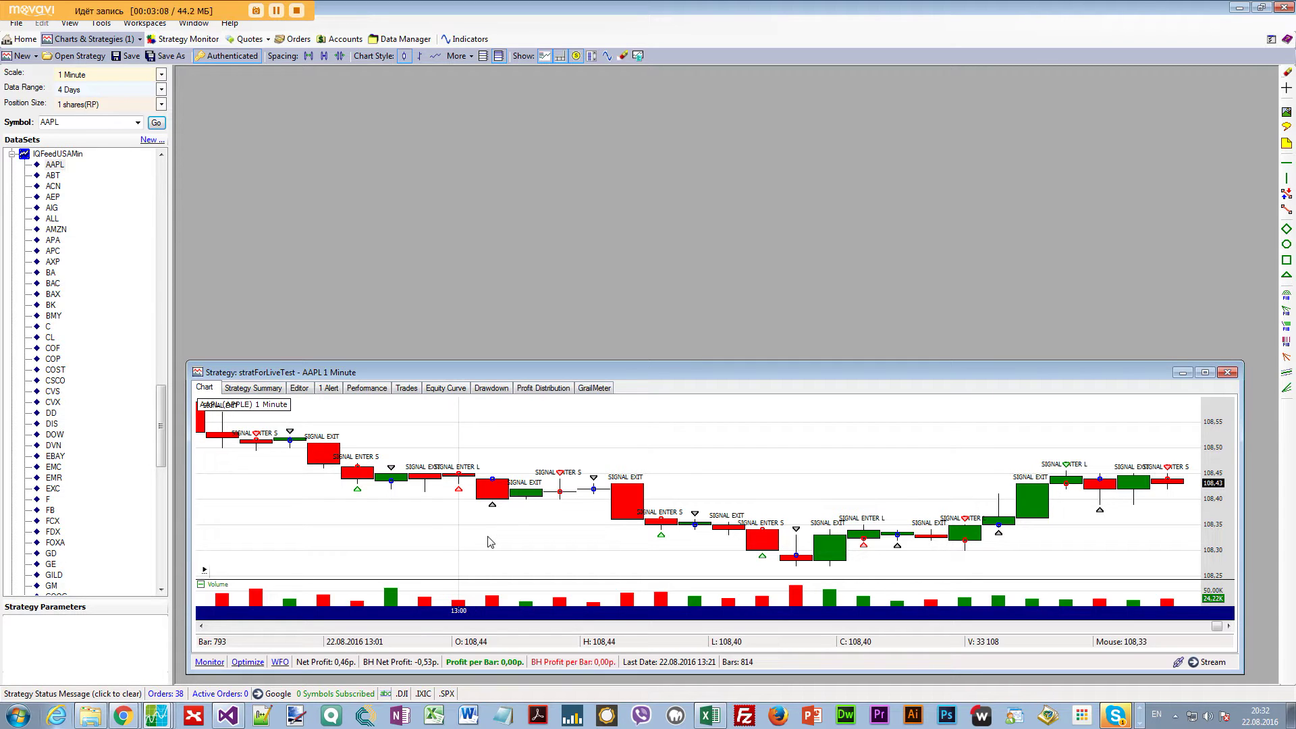
Examine the entry and exit signals on the earlier AAPL bars and the strategy code that generates them.
mouse_move(492, 538)
left_mouse_down()
mouse_move(492, 523)
mouse_move(642, 492)
mouse_move(555, 473)
left_mouse_up()
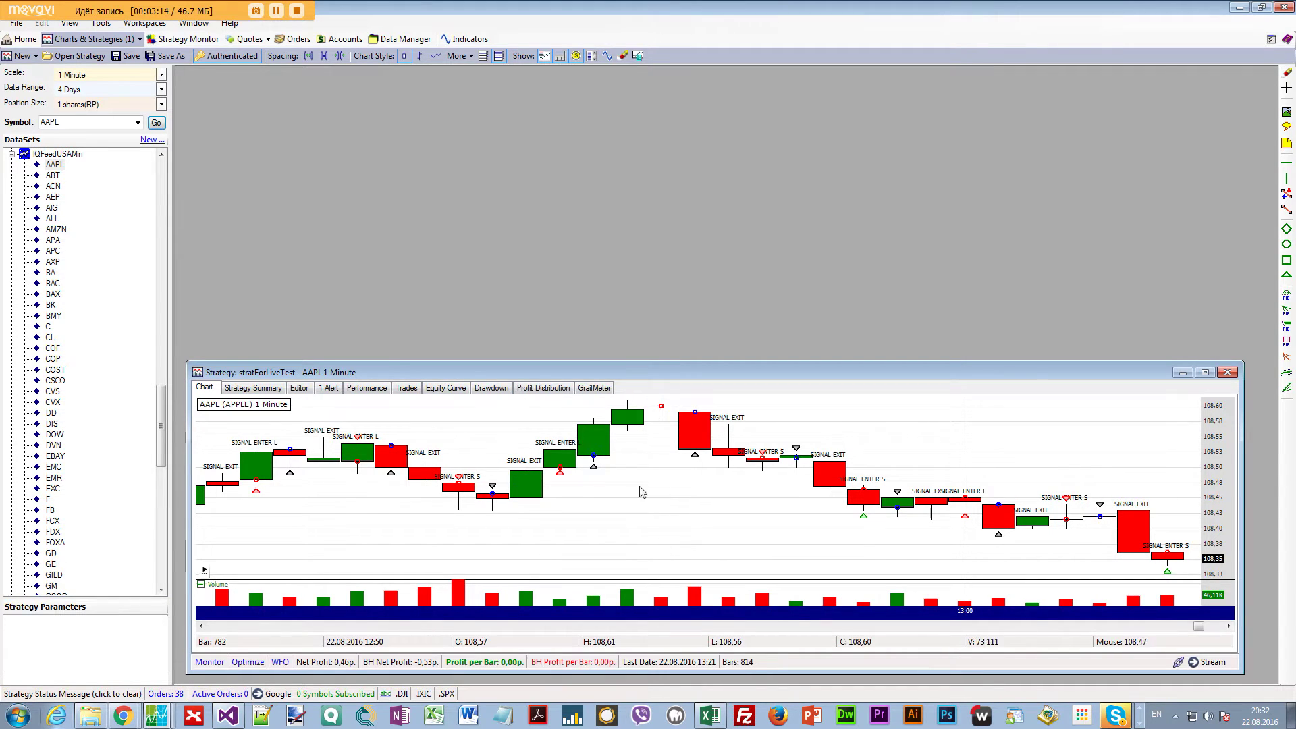
left_click(299, 387)
scroll(299, 390, "down", 10)
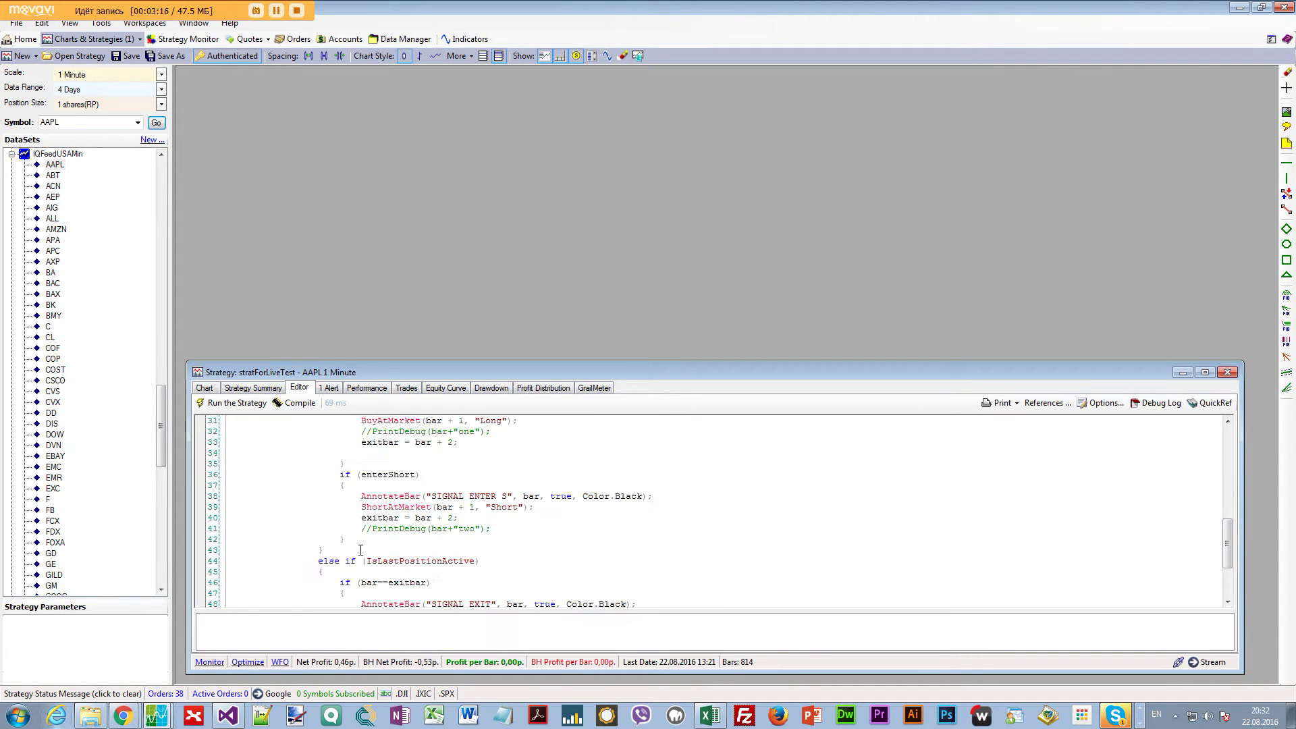
left_click(204, 387)
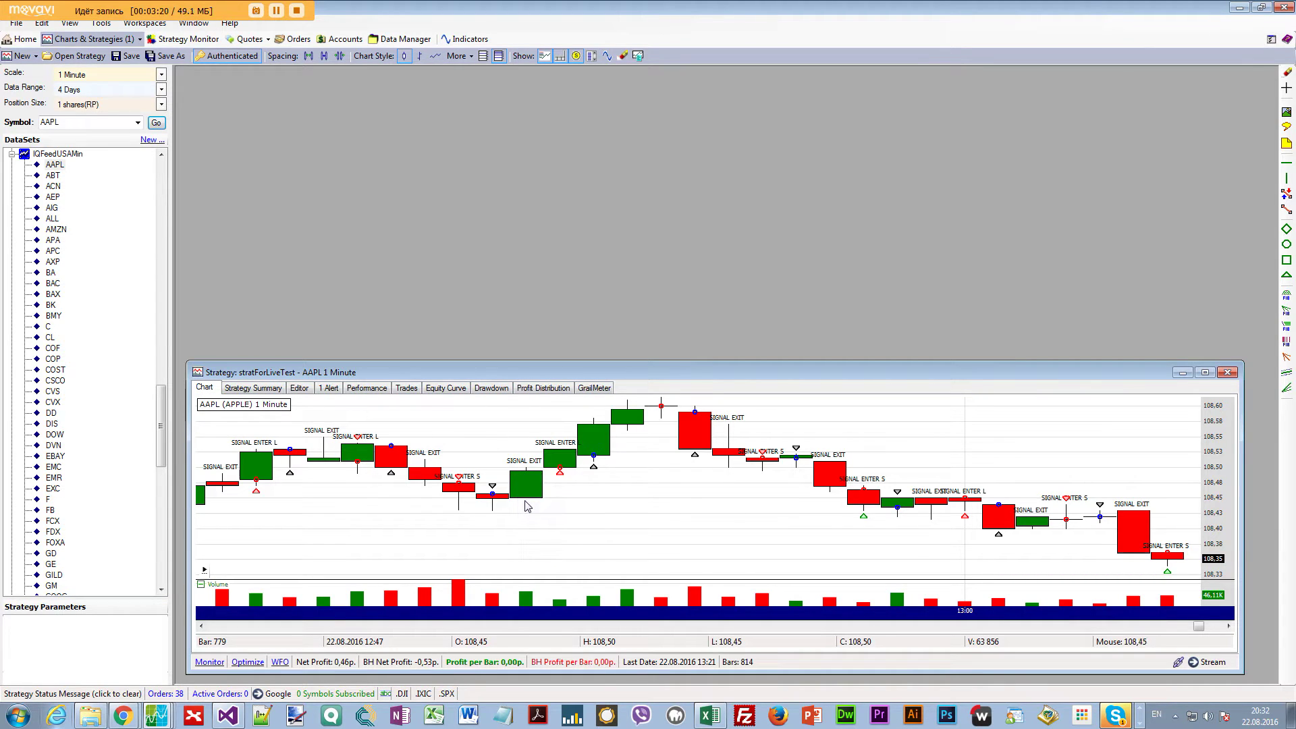
scroll(513, 500, "left", 1)
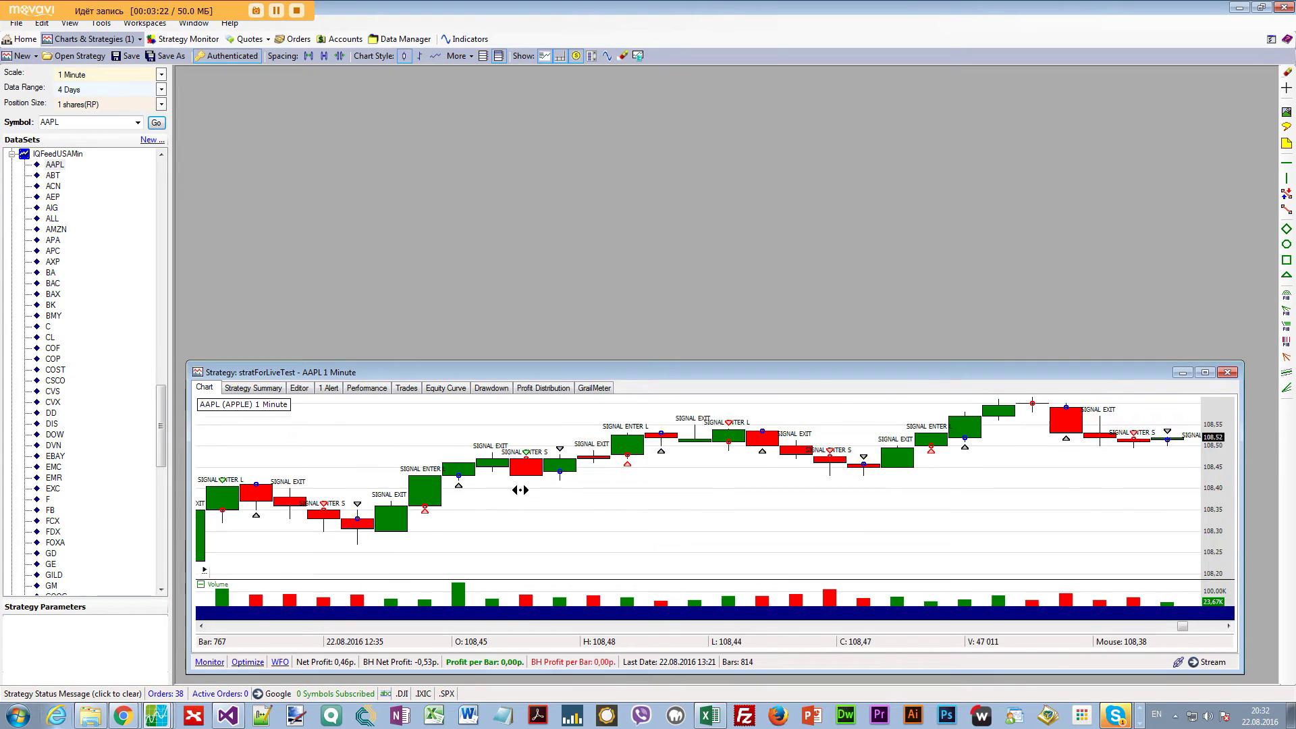
scroll(581, 493, "left", 1)
mouse_move(560, 485)
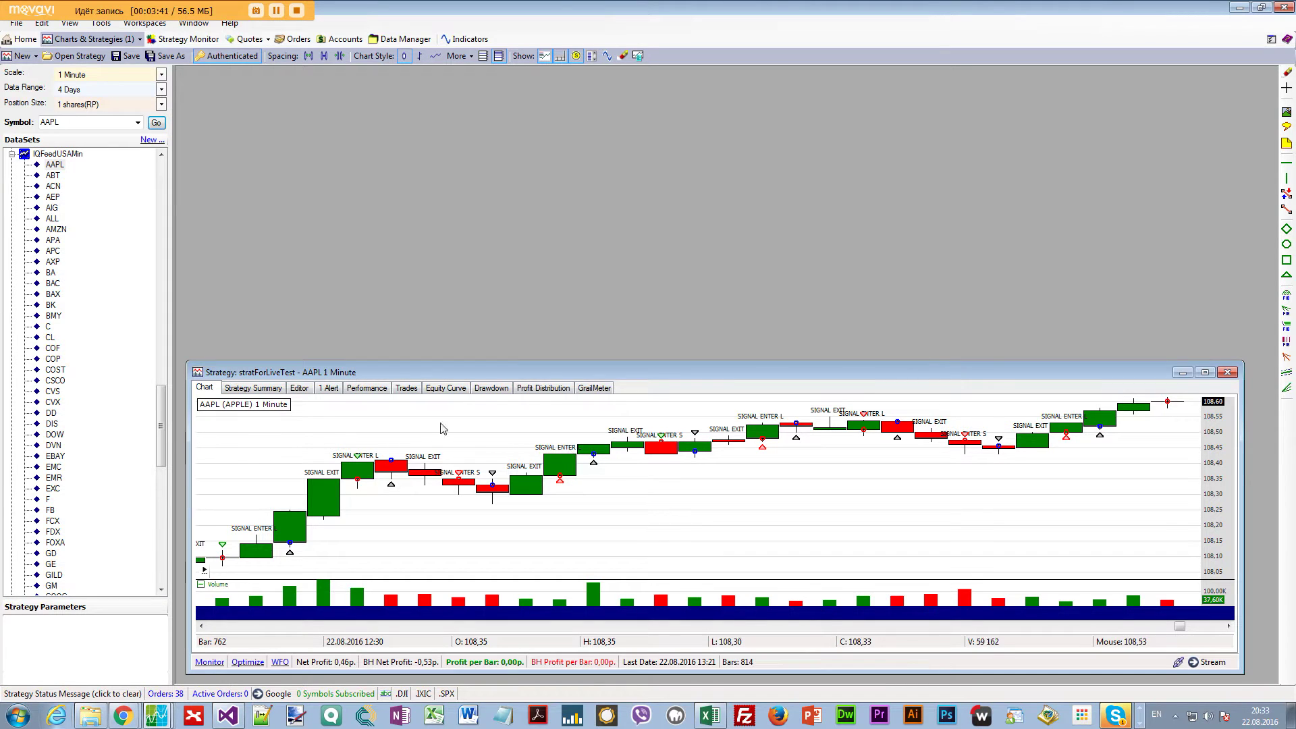
Compare the long and short entry code with the bars that follow an entry signal on the chart.
left_click(299, 388)
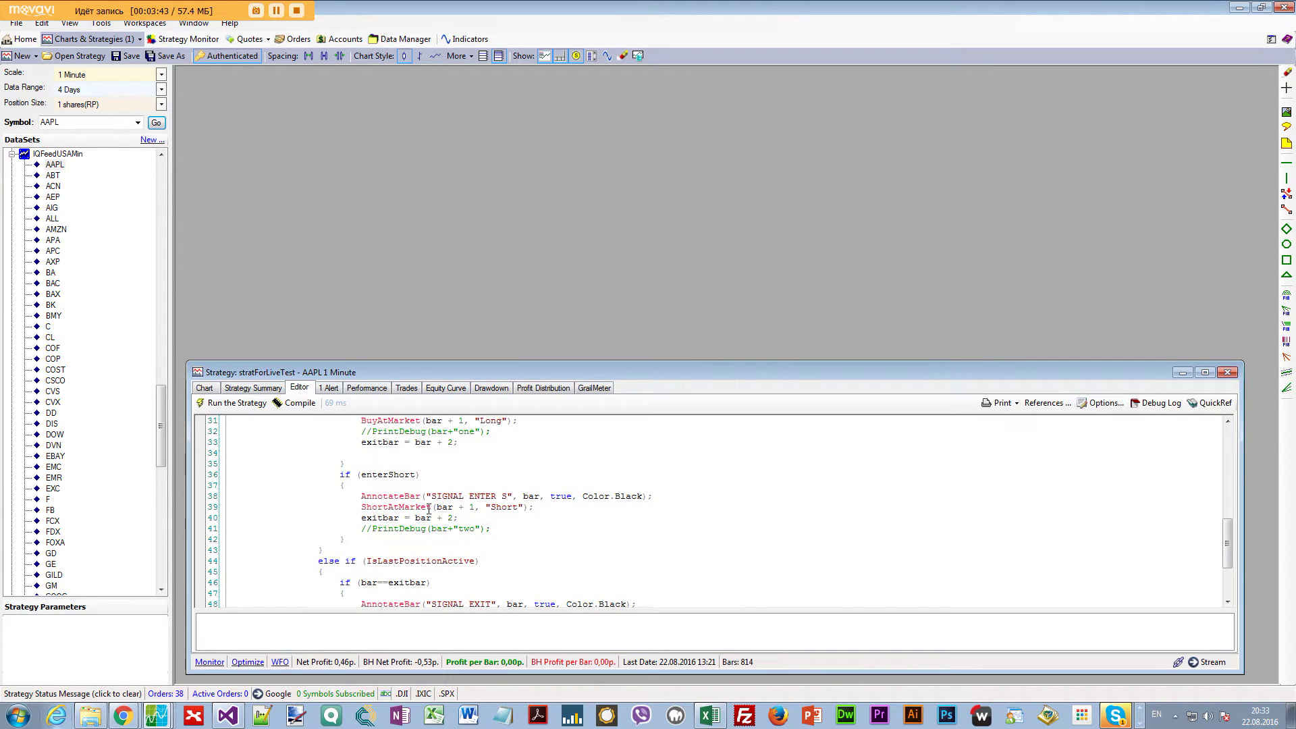
scroll(384, 508, "up", 2)
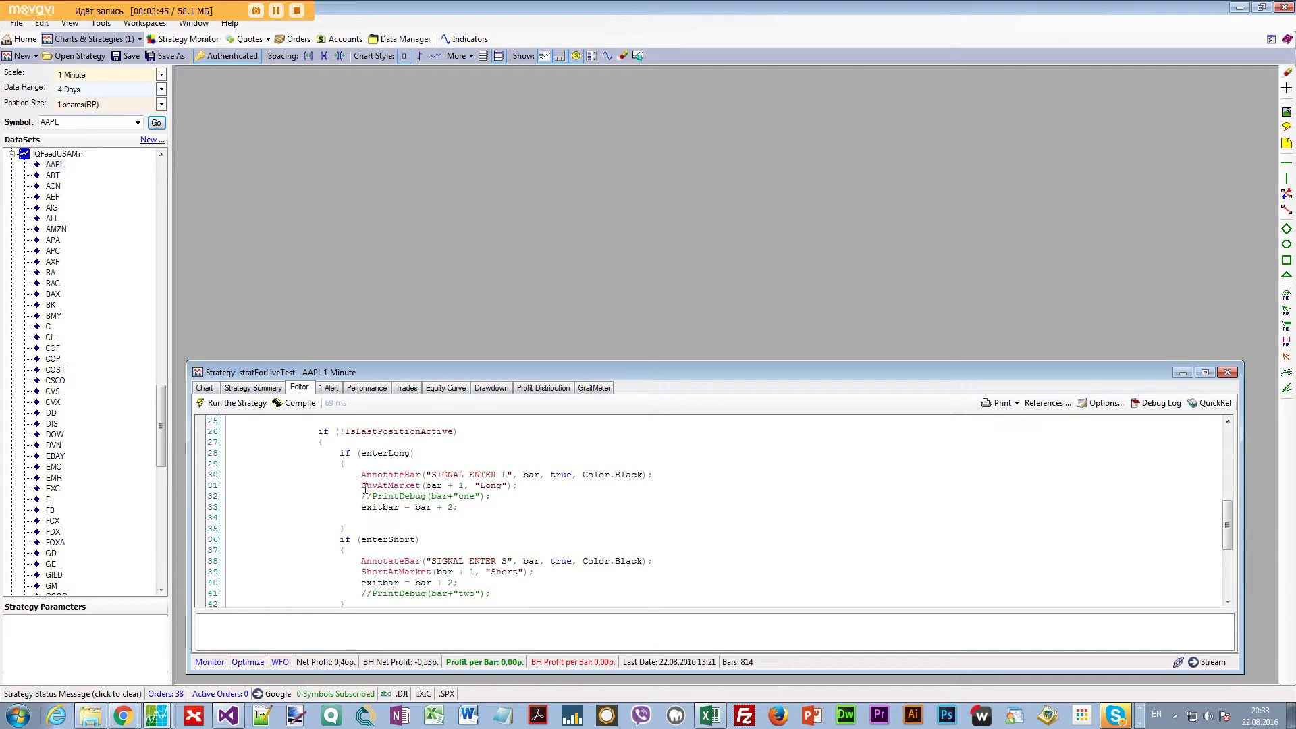
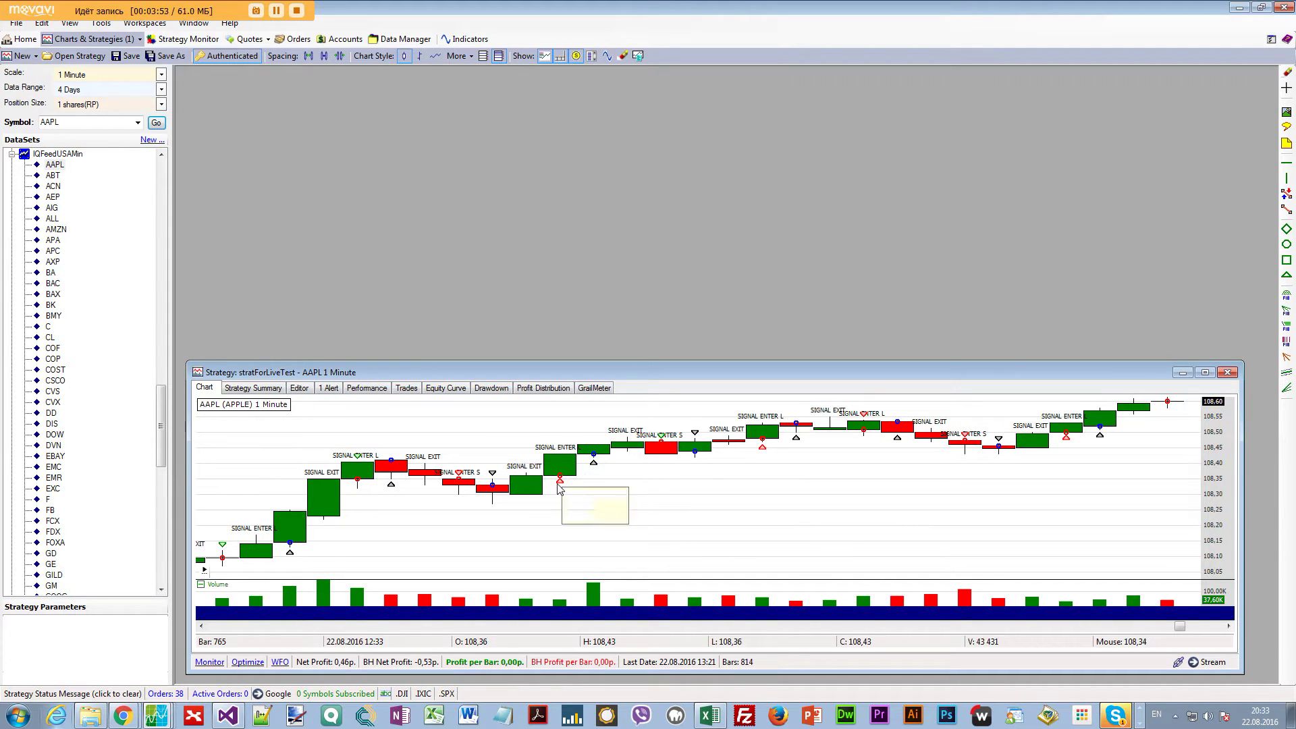
mouse_move(561, 470)
mouse_move(594, 452)
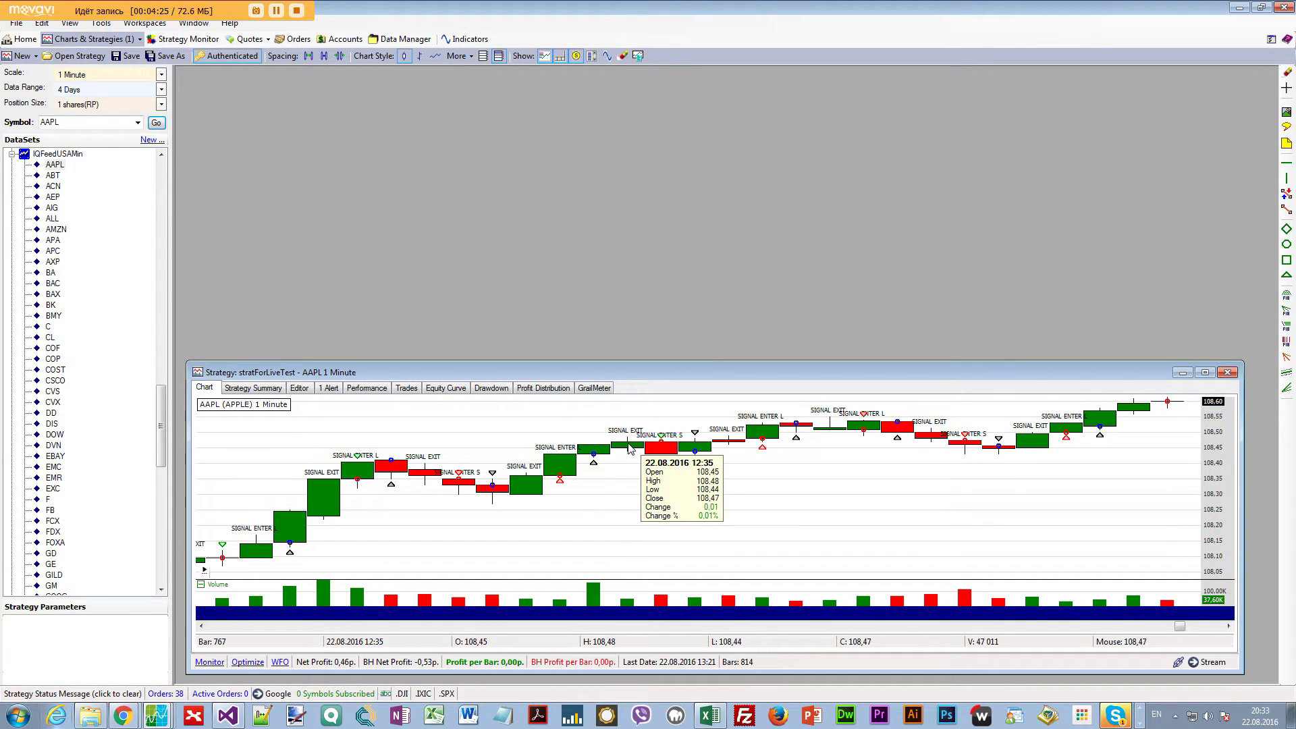
scroll(573, 456, "down", 2)
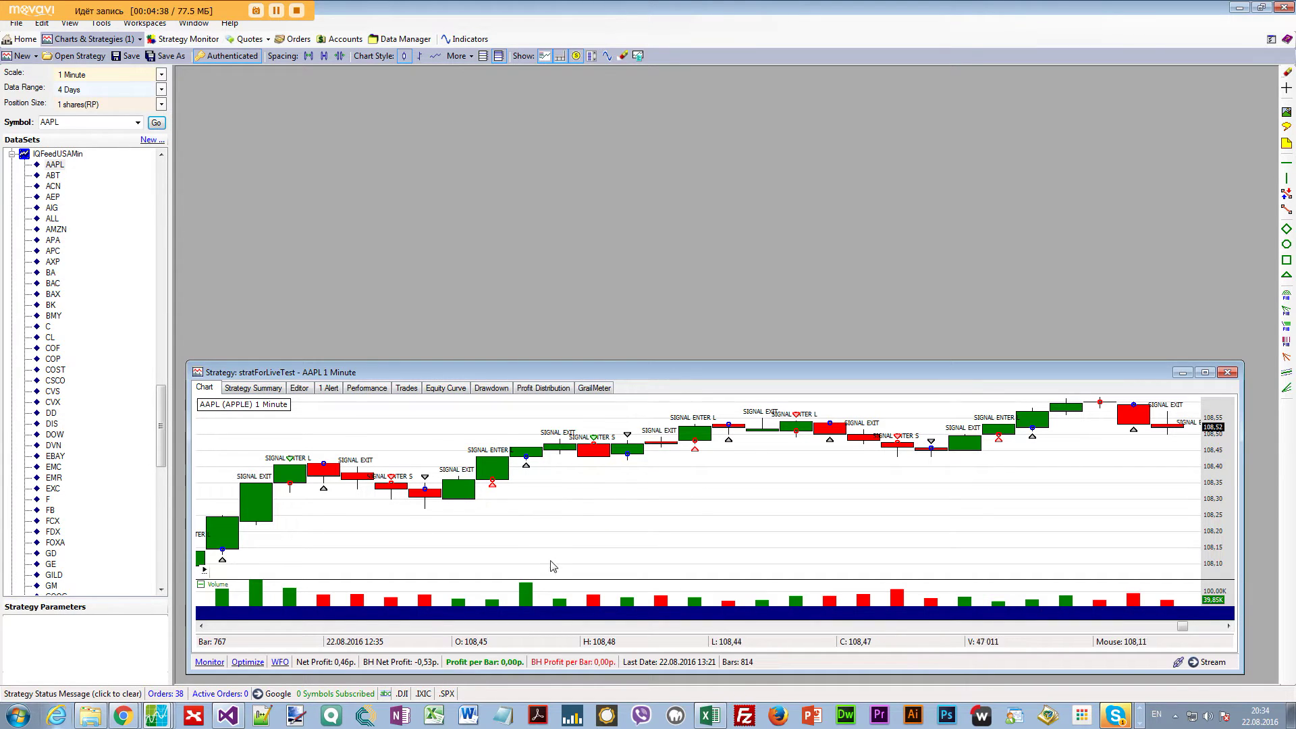
Show the strategy's debug log and keep its message window on top of the others.
mouse_move(584, 376)
left_mouse_down()
mouse_move(575, 315)
mouse_move(591, 376)
left_mouse_up()
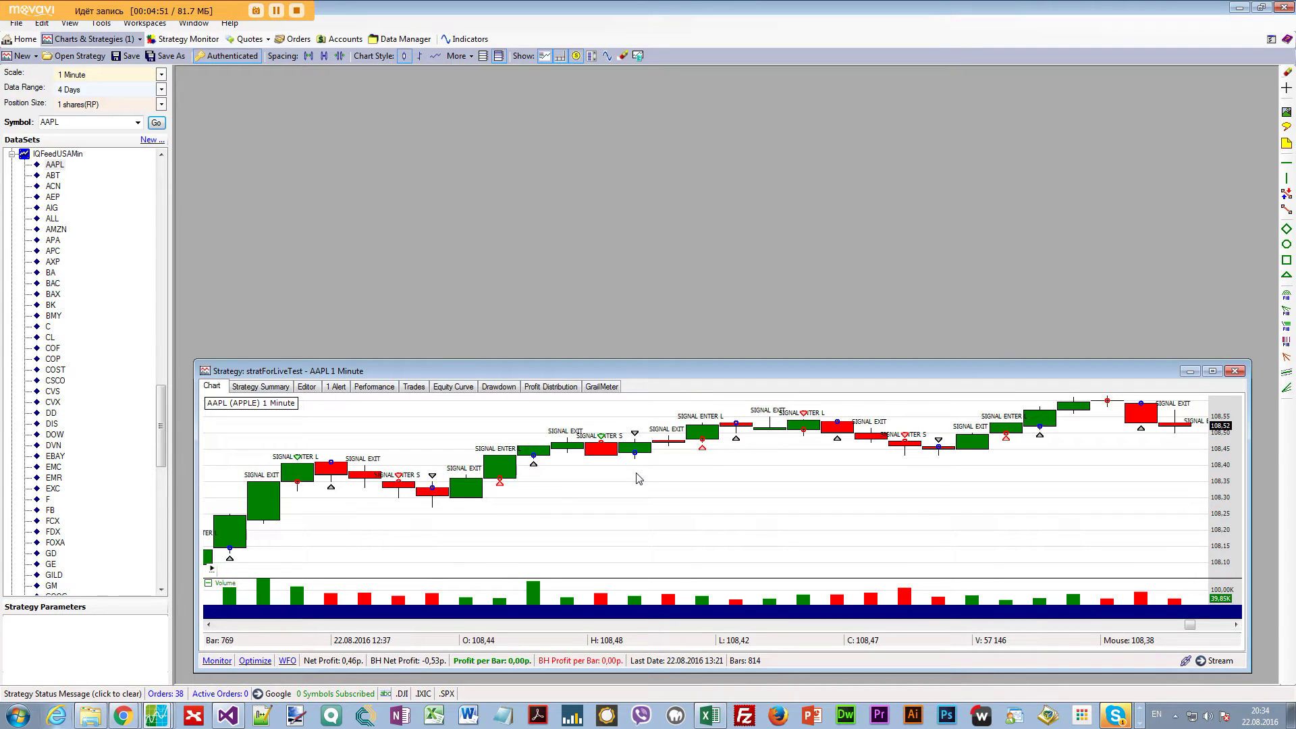
left_click(1208, 625)
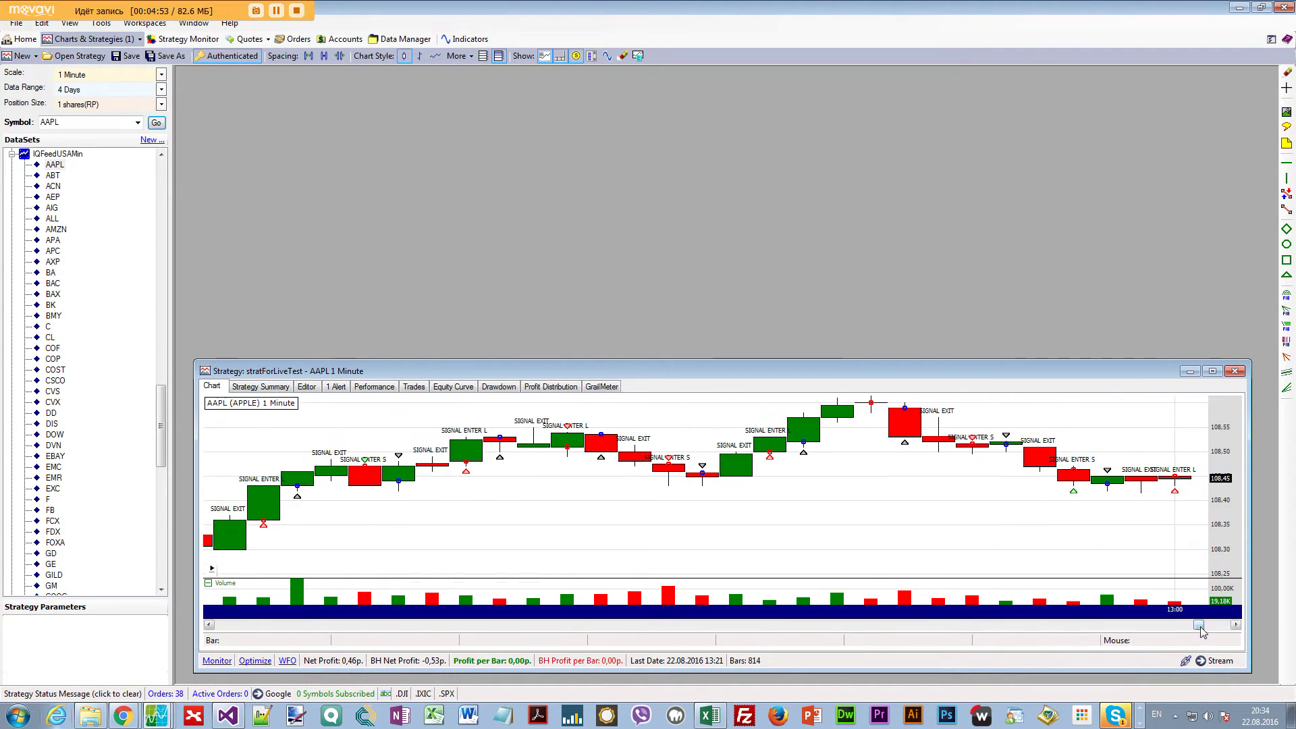
left_click(309, 389)
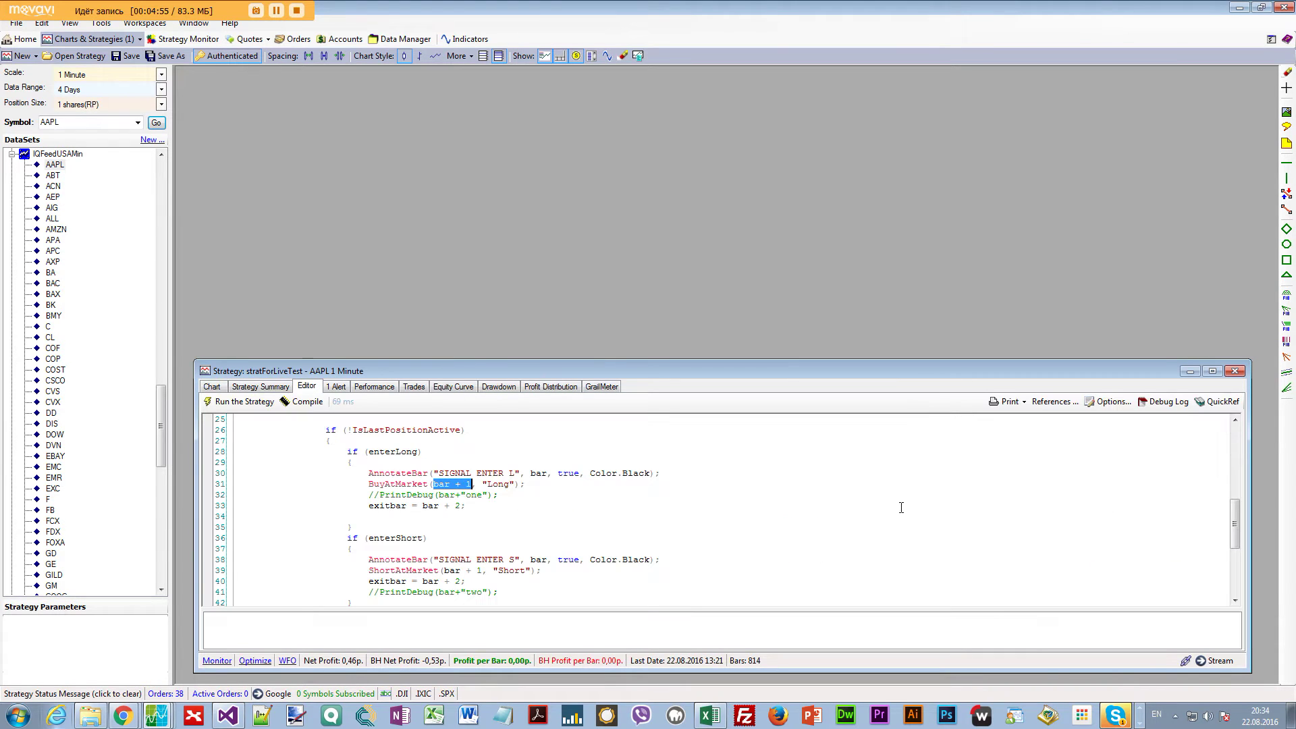
left_click(1163, 400)
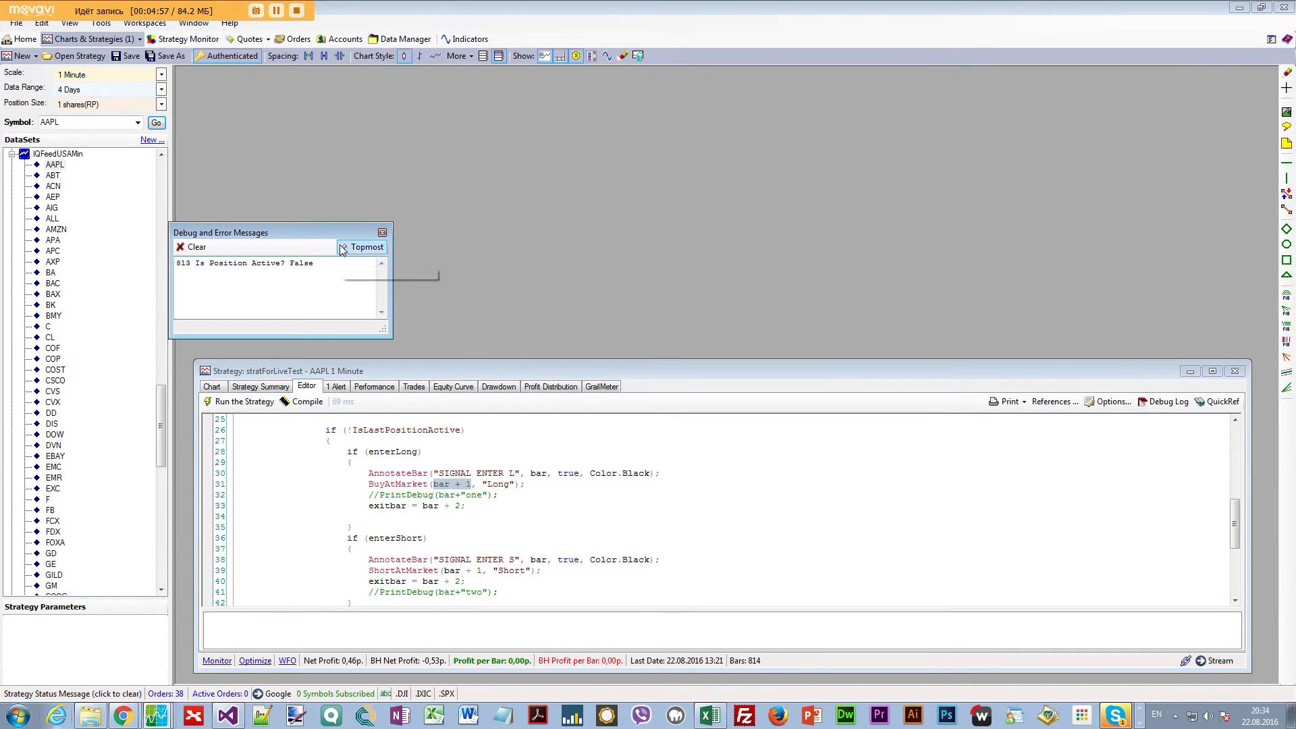
left_click(361, 247)
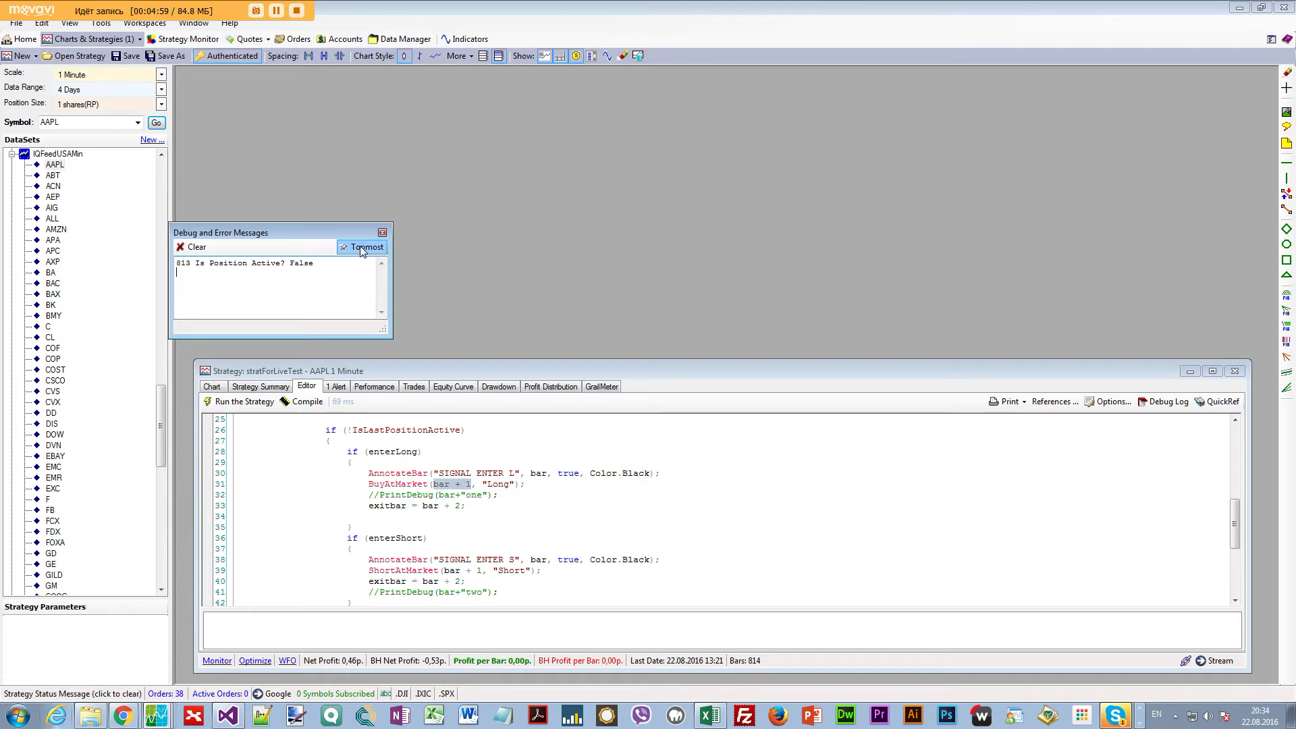
Examine the signals and price data of the most recent bars on the strategy chart.
left_click(212, 386)
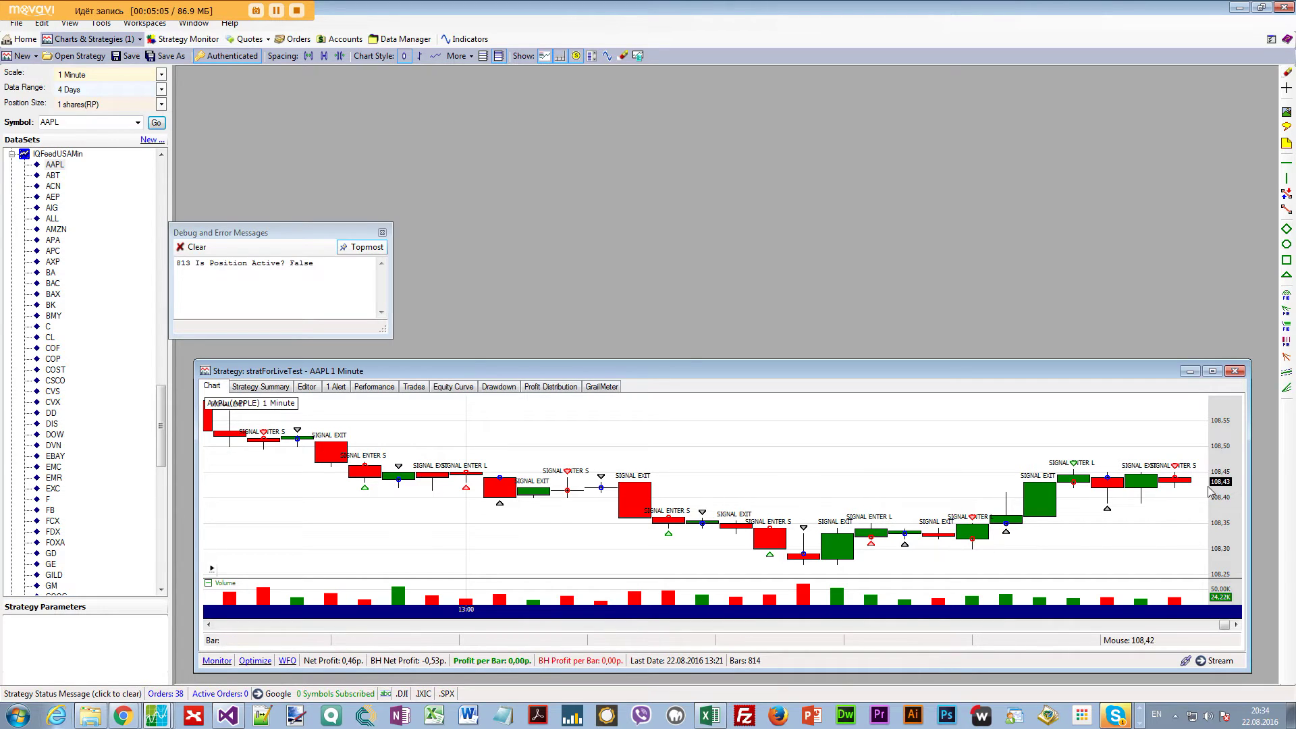
mouse_move(1189, 485)
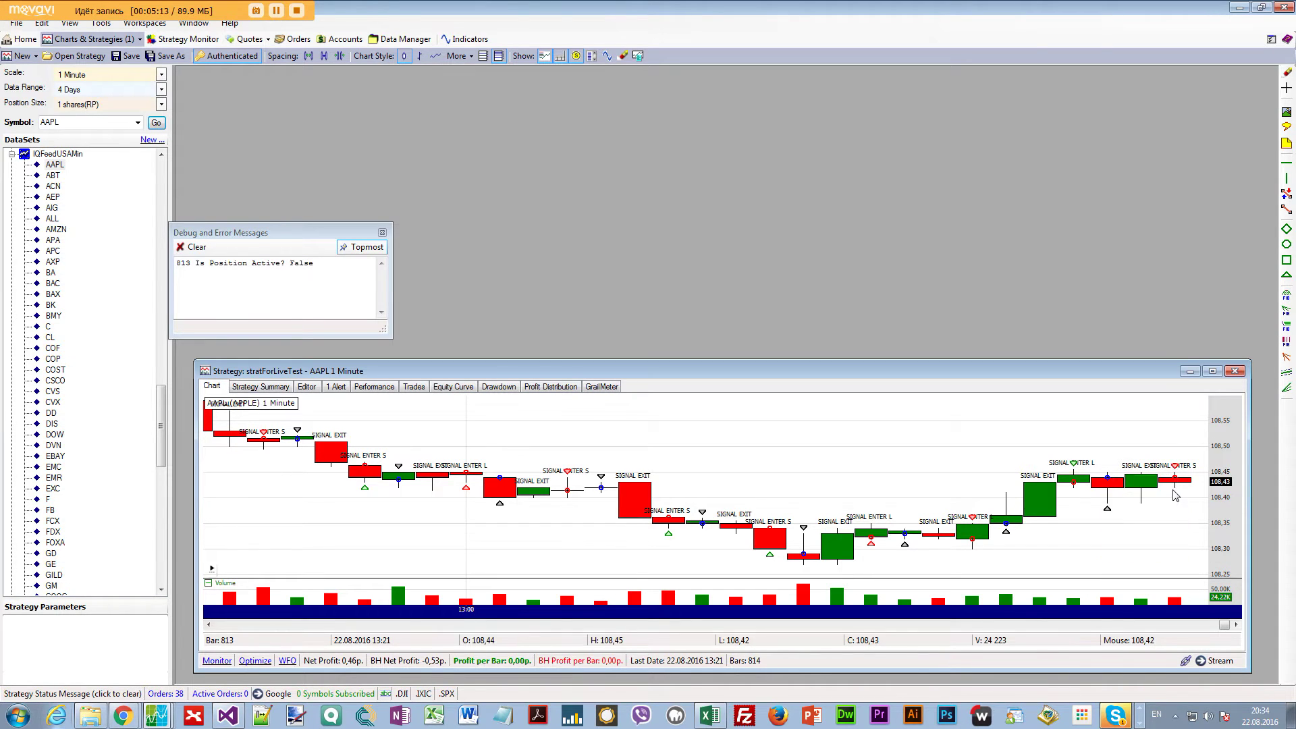
scroll(1176, 508, "up", 3)
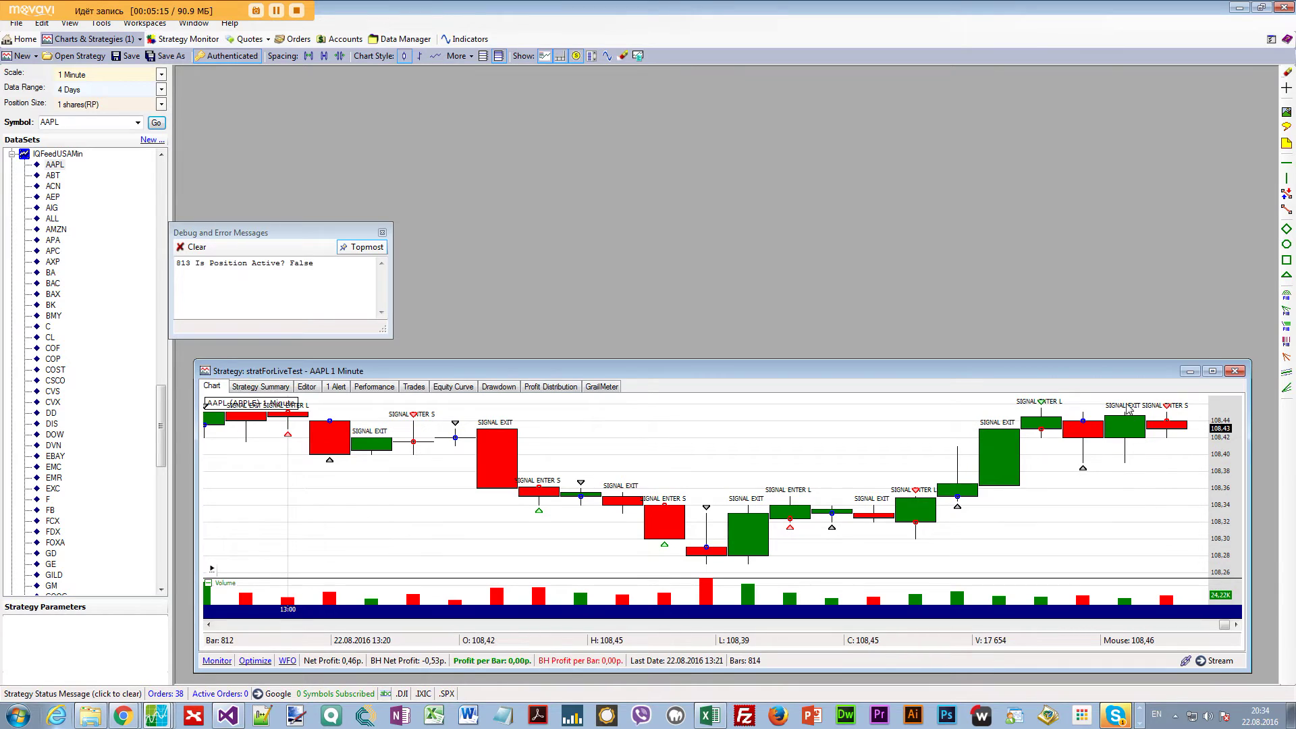
mouse_move(1135, 422)
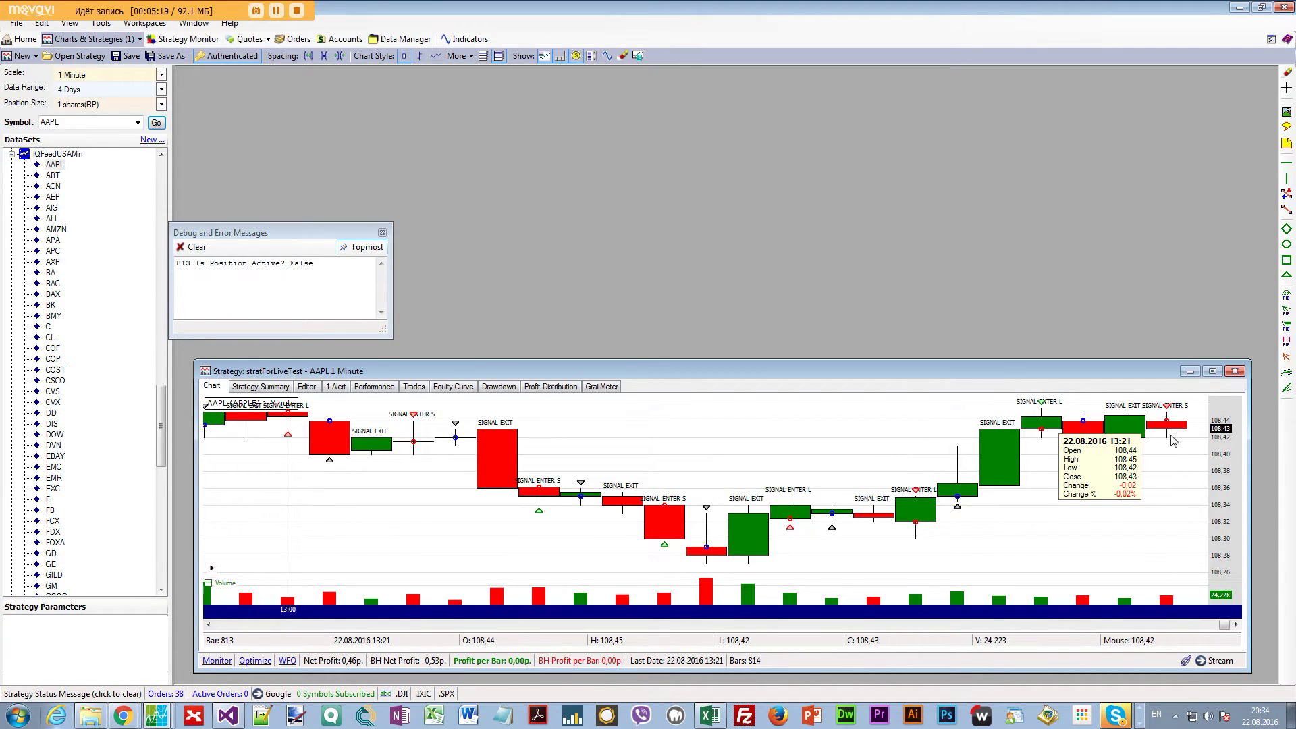
mouse_move(1170, 437)
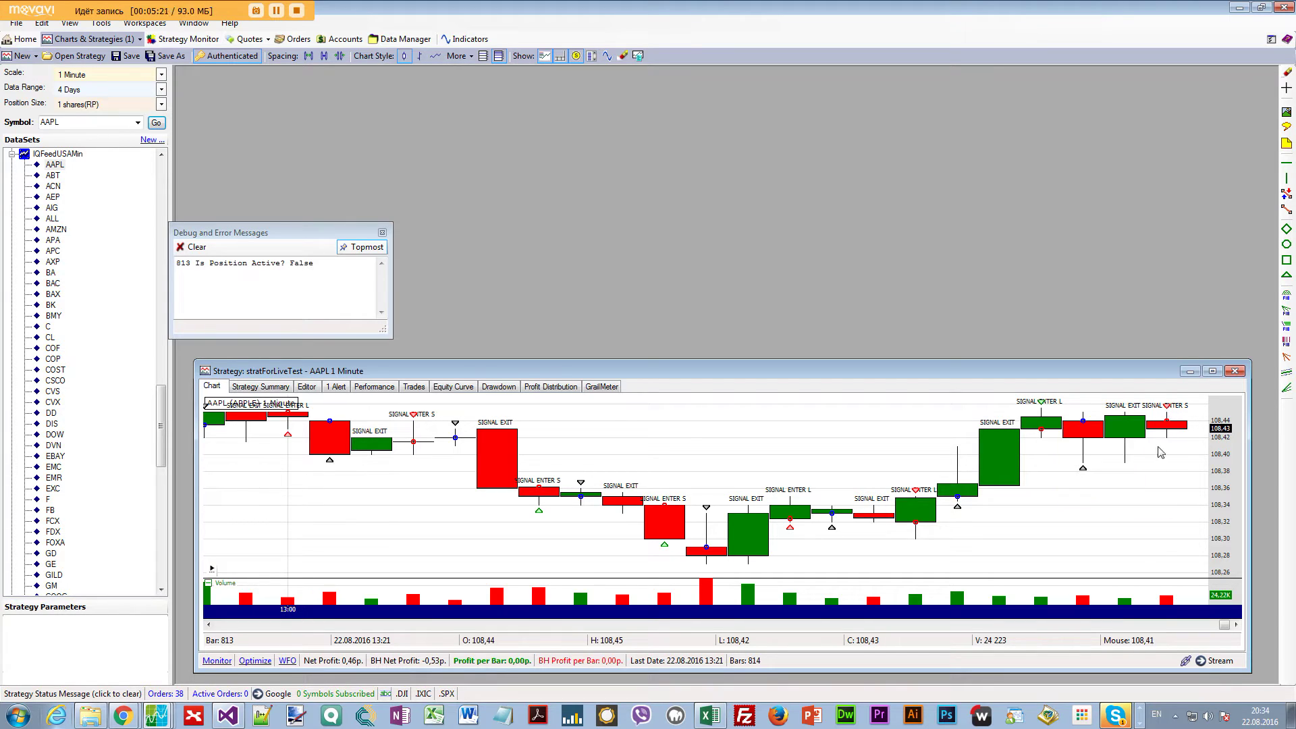
Check the last bar's entry signal against the debug log's position status, and close the debug and strategy windows.
mouse_move(1168, 410)
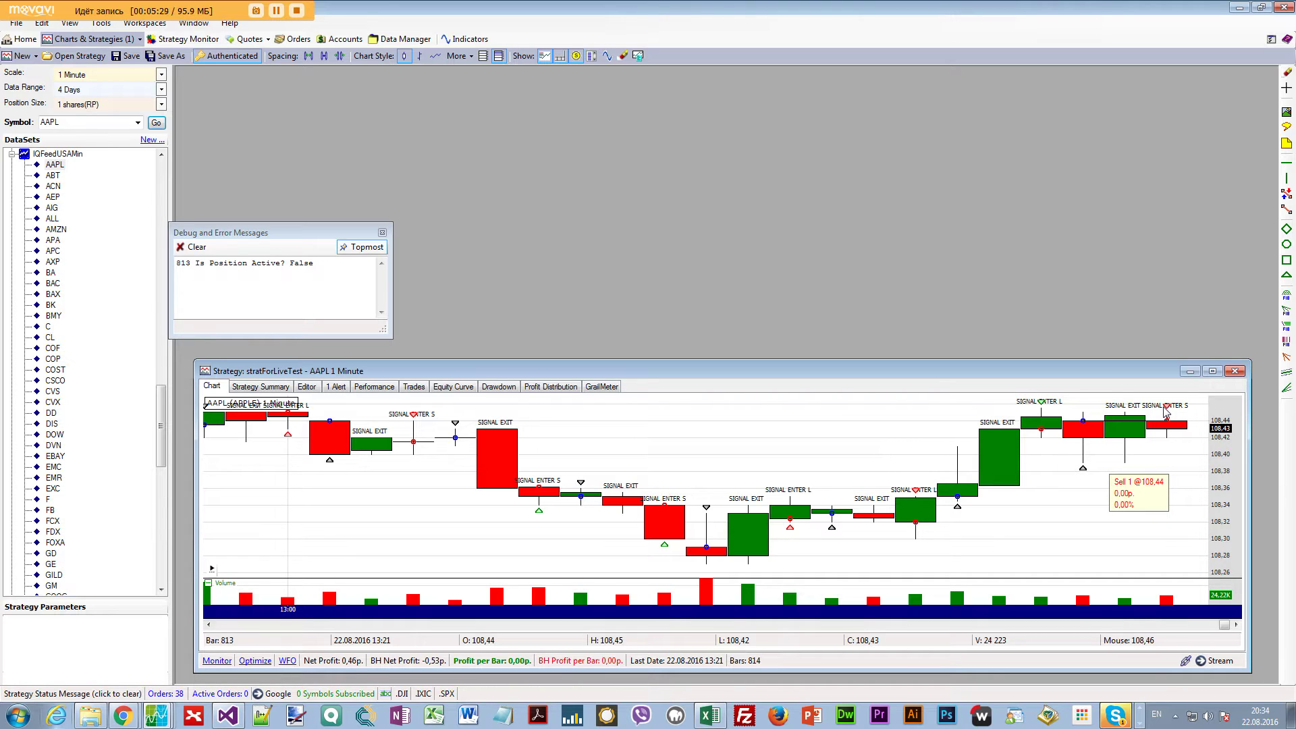
double_click(298, 264)
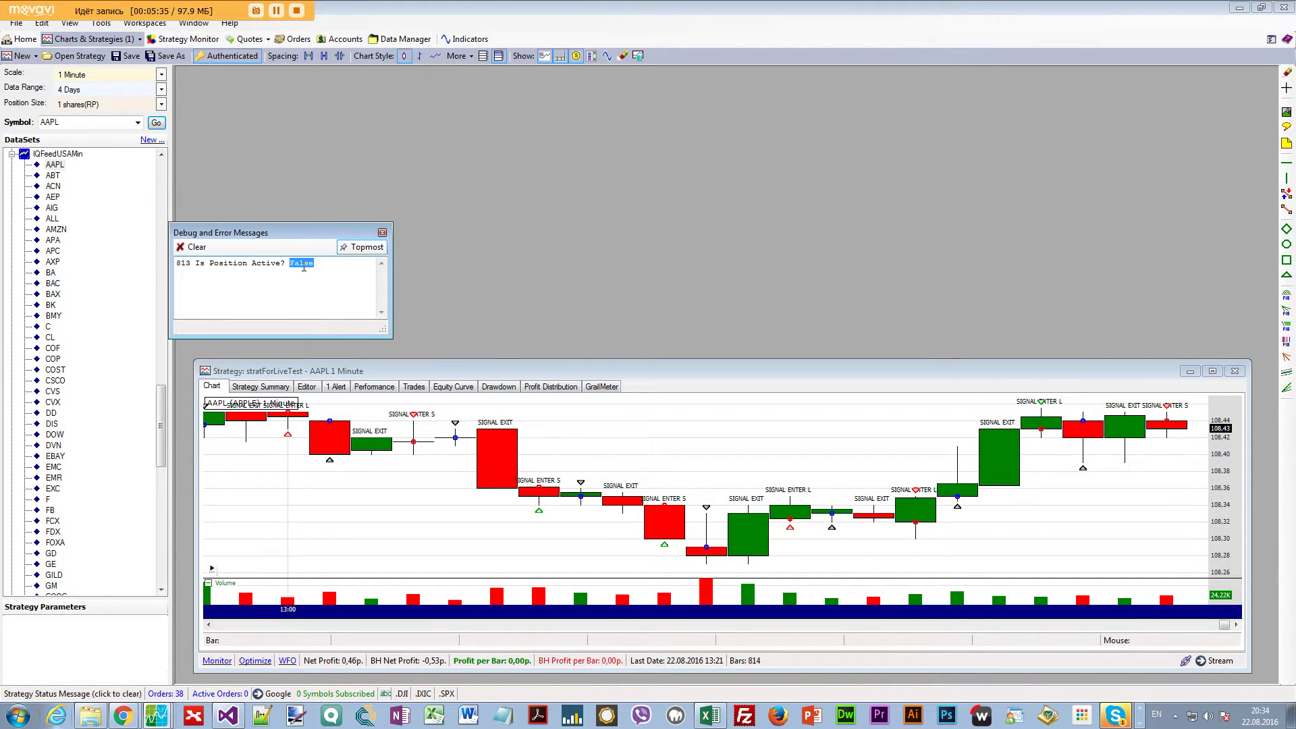
left_click(383, 234)
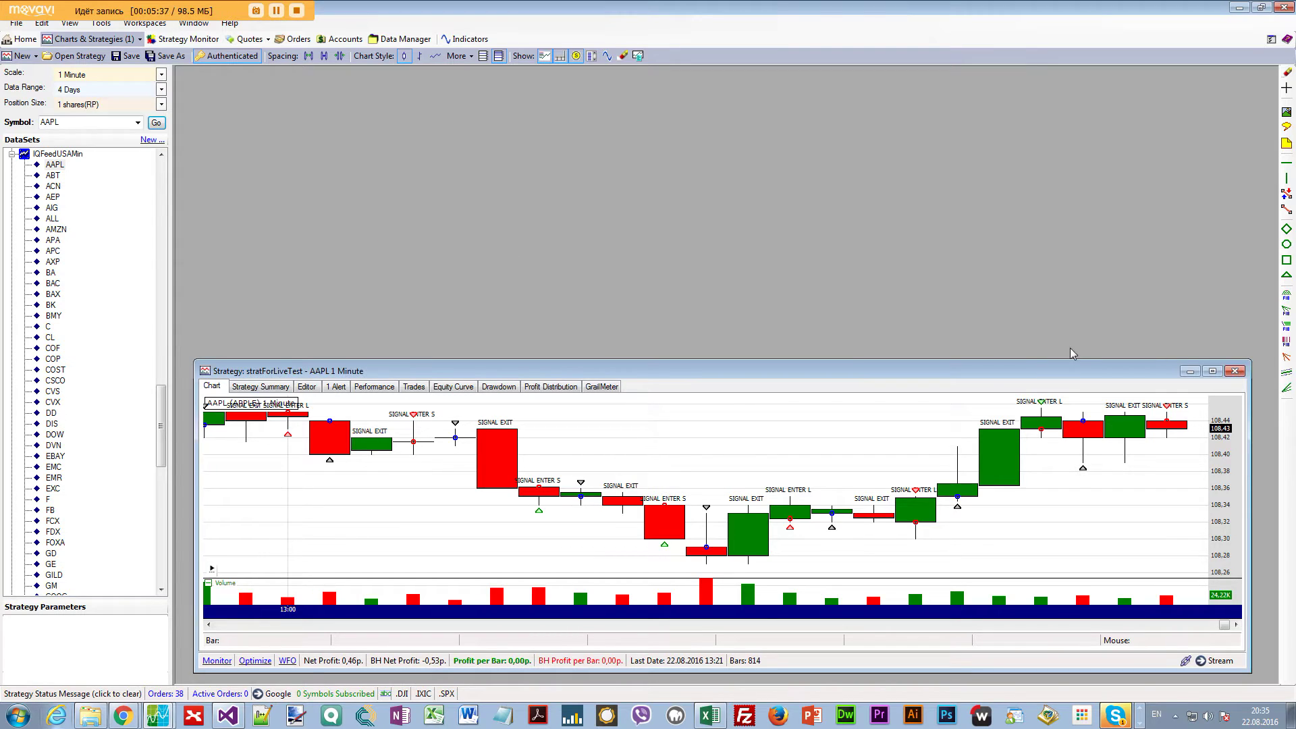
left_click(1235, 371)
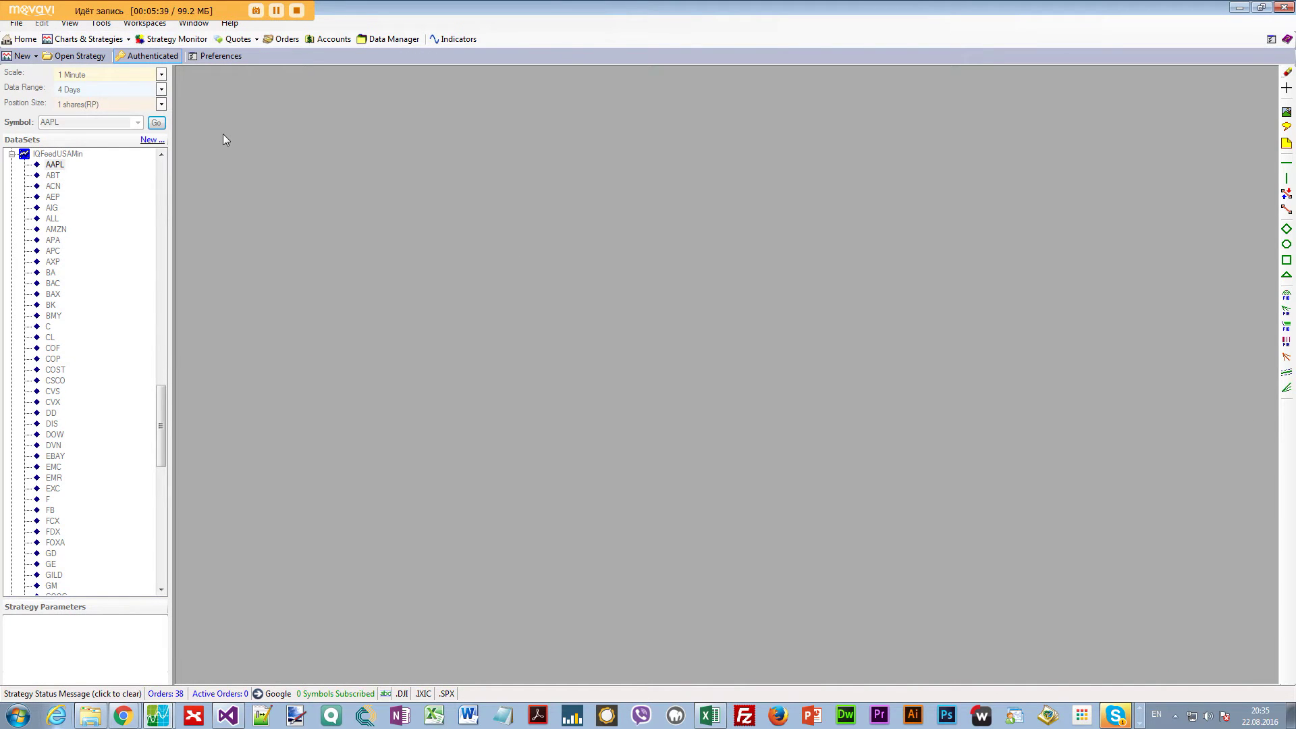
Open the account balances and positions and review the list of available accounts.
left_click(316, 40)
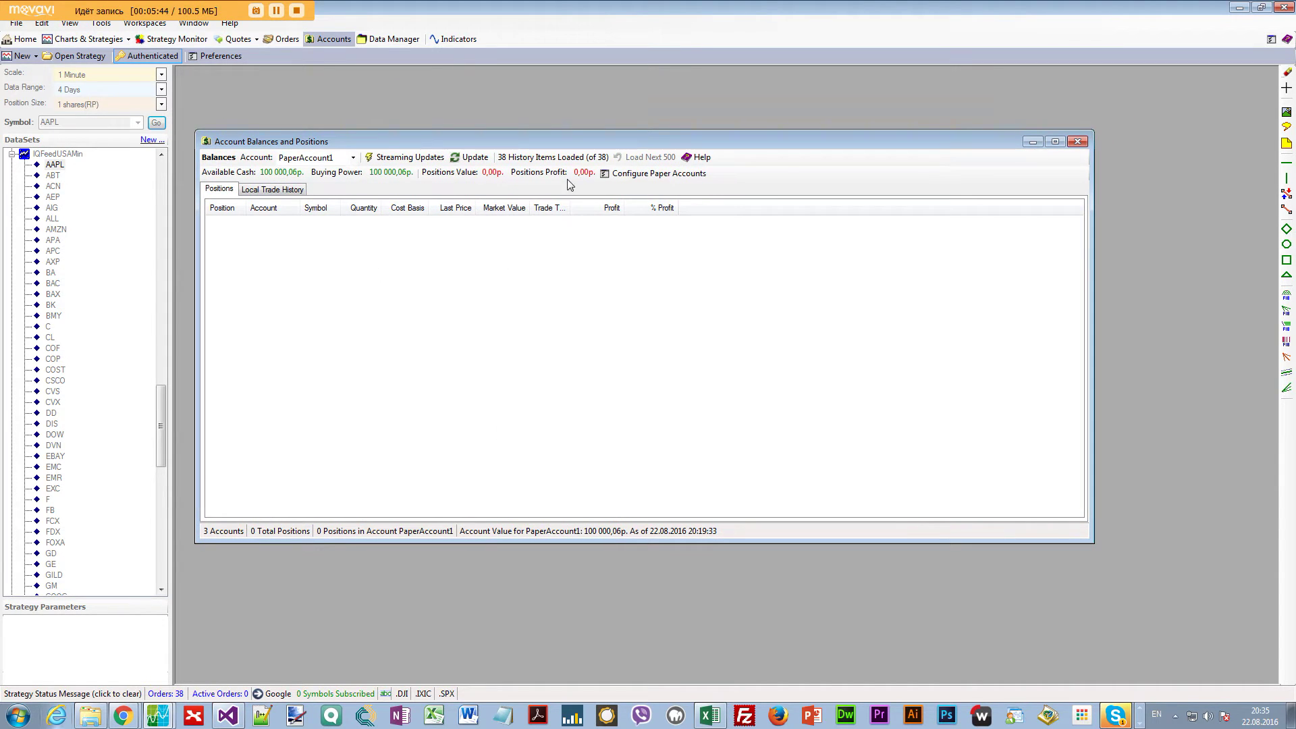
left_click(352, 158)
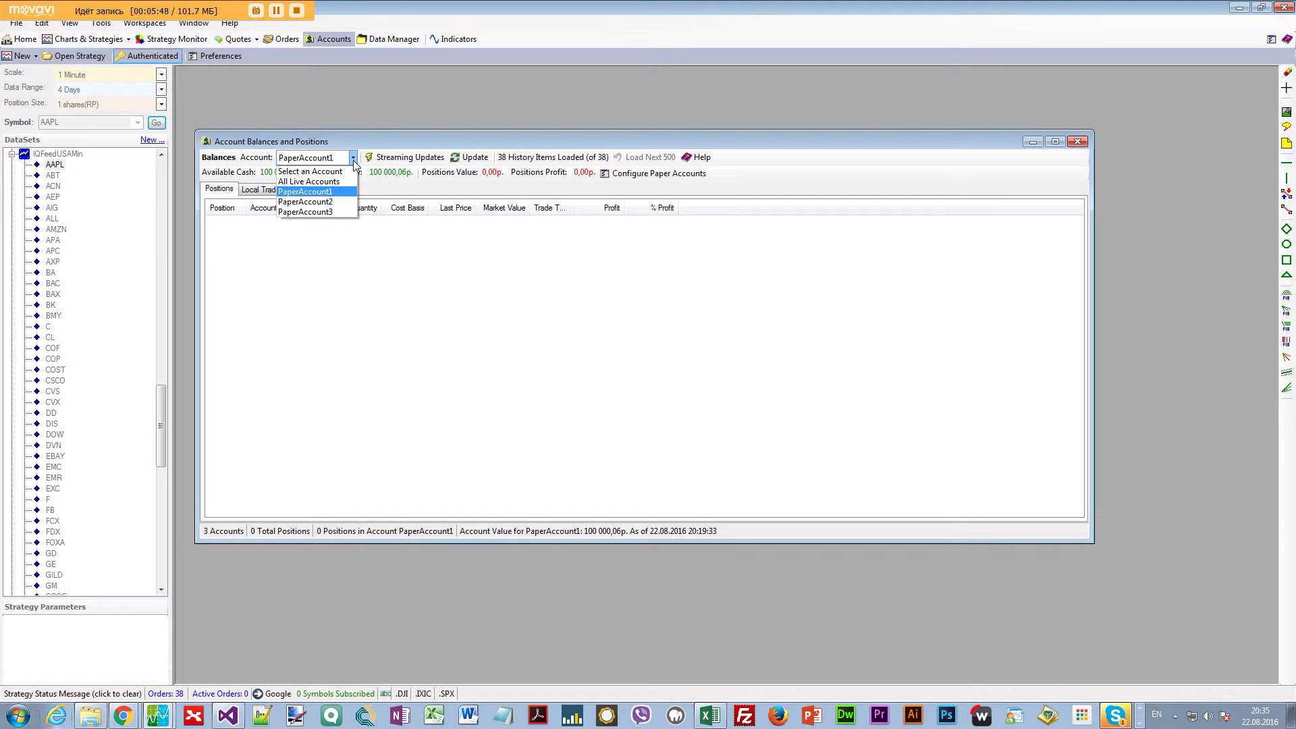
left_click(354, 159)
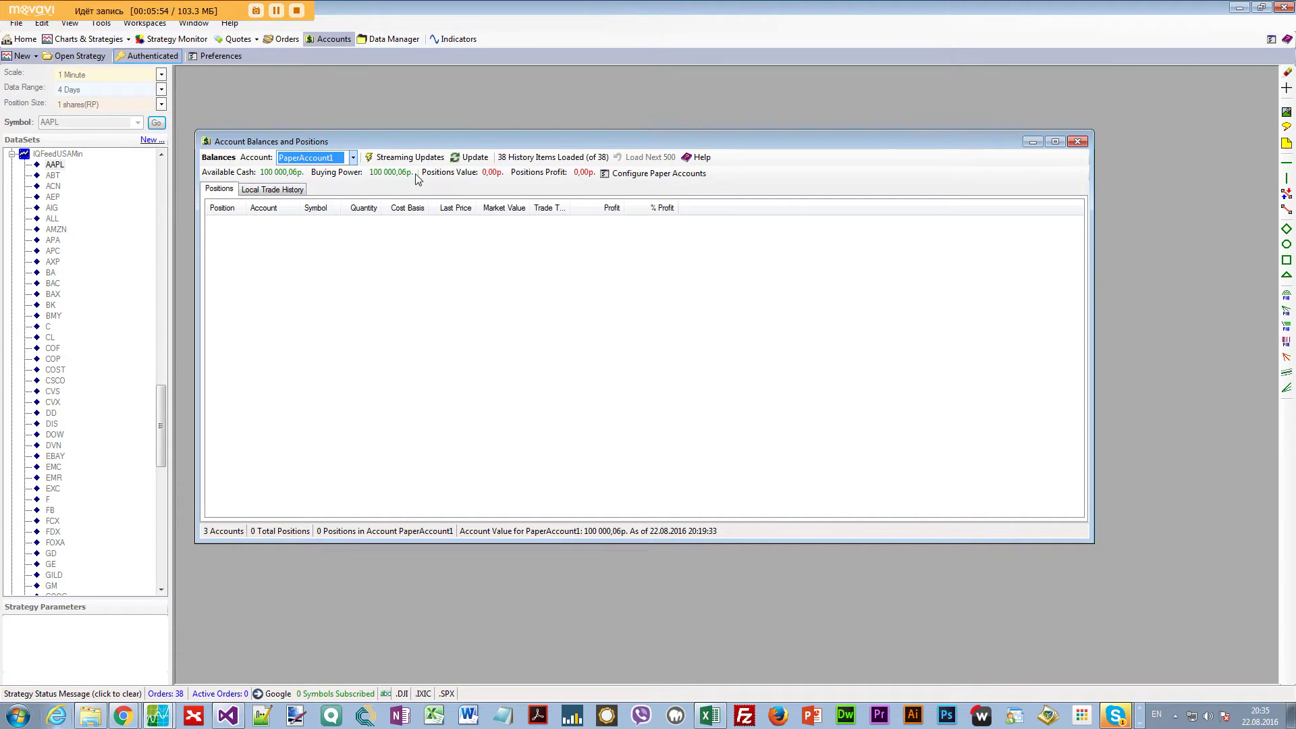
Try to set PaperAccount1's cash balance to 100000 in the paper account settings.
left_click(695, 174)
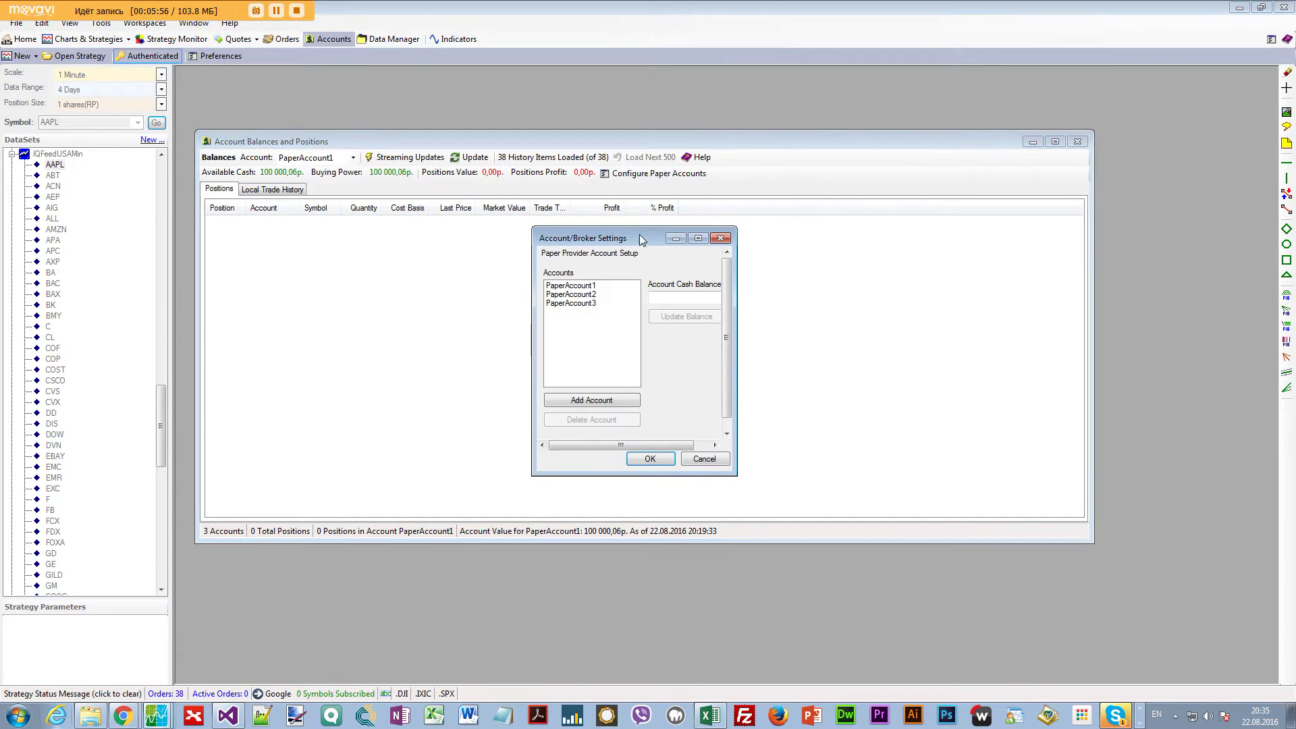
left_click_drag(640, 239, 524, 201)
left_click(452, 247)
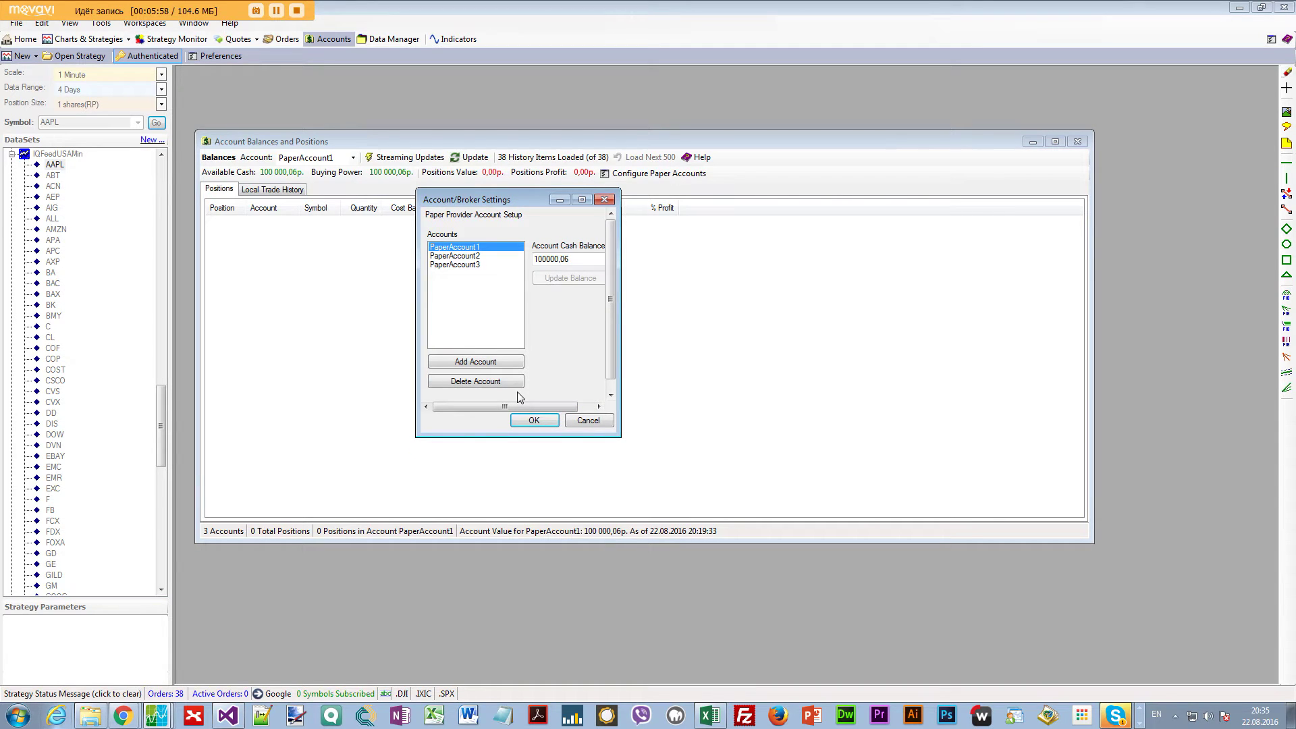
left_click(576, 259)
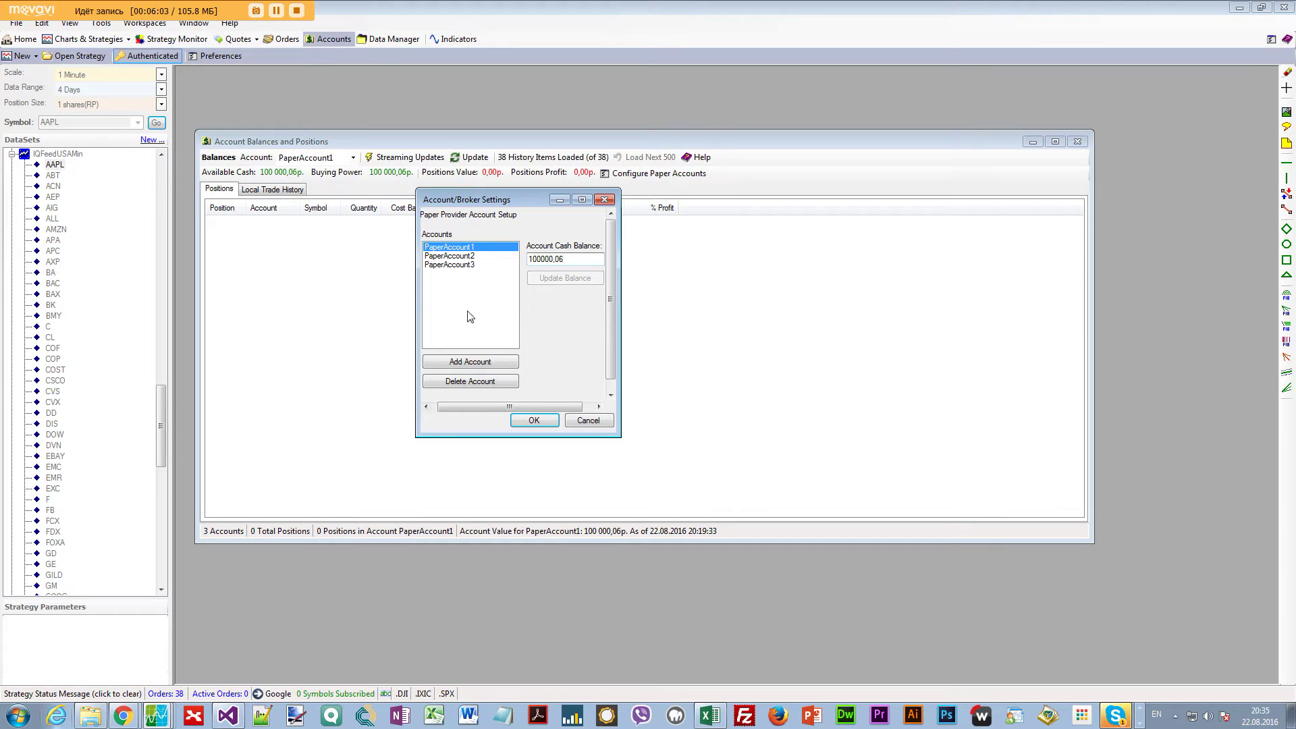
left_click_drag(511, 406, 512, 406)
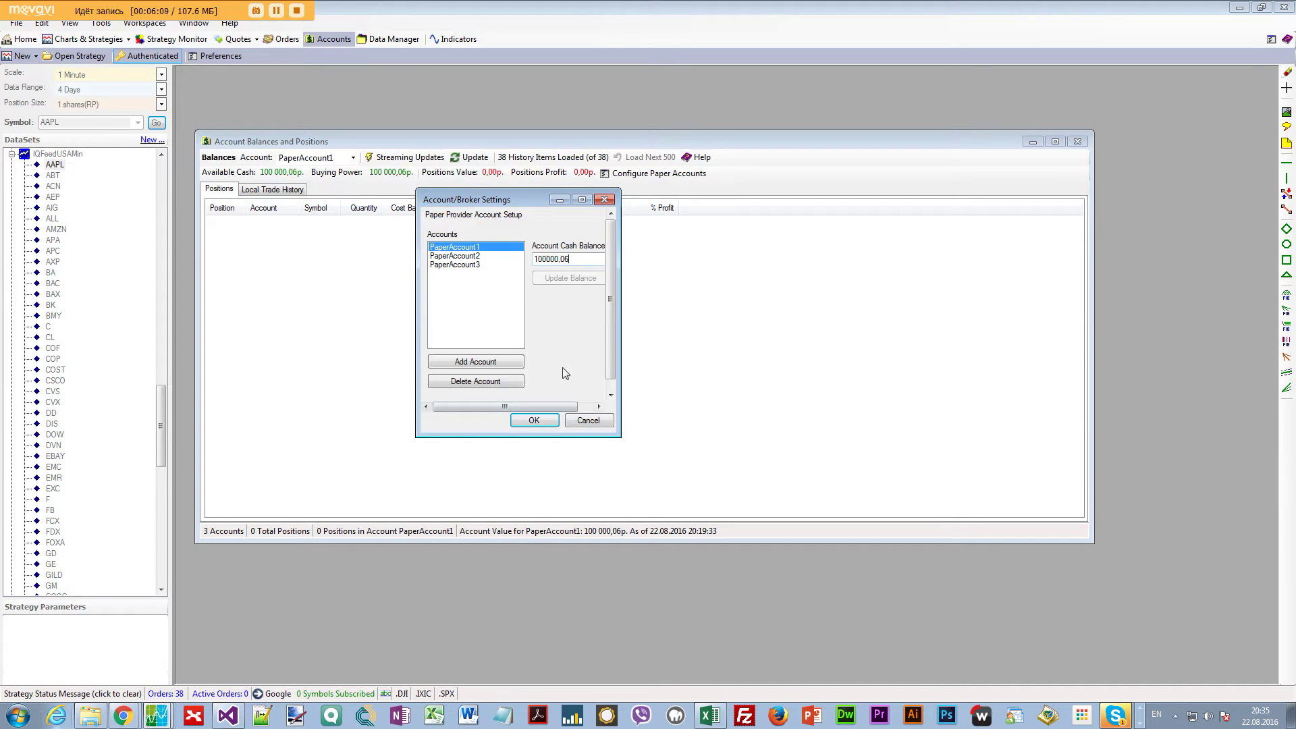
left_click_drag(550, 408, 615, 337)
left_click_drag(546, 407, 567, 406)
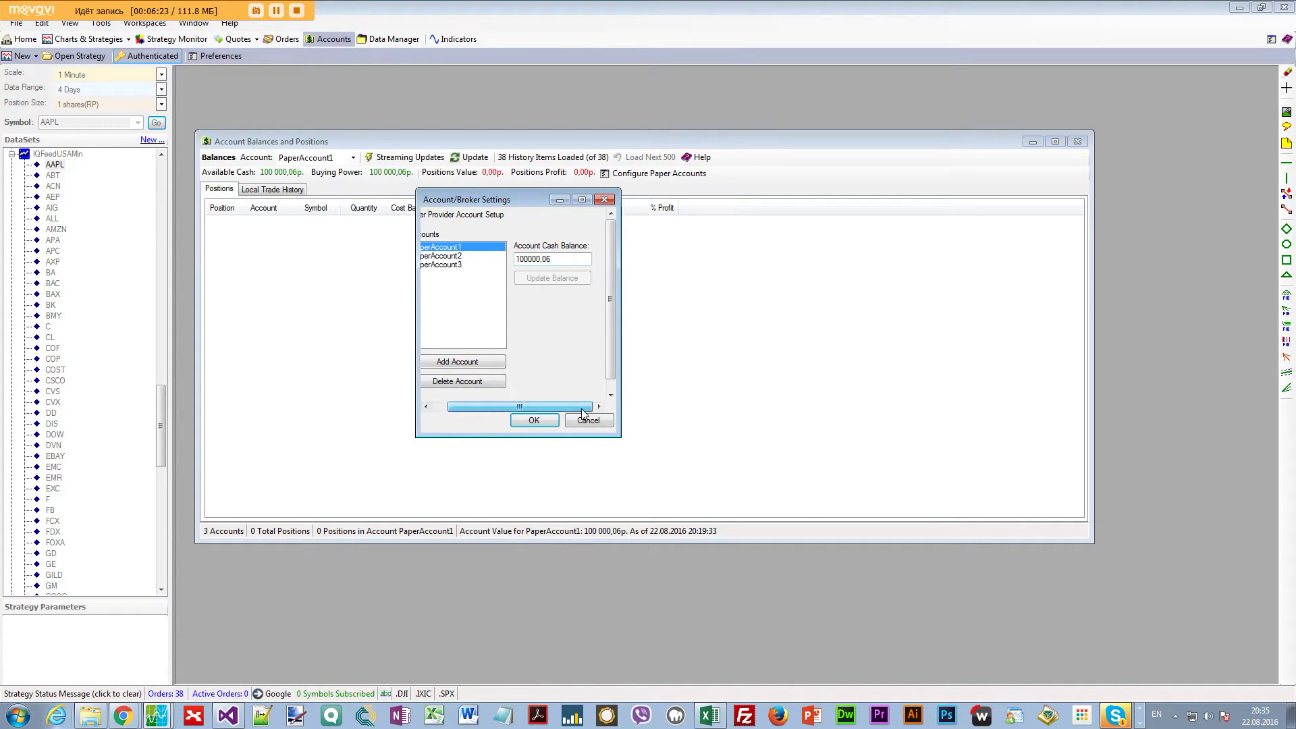
left_click(426, 406)
key("BackSpace")
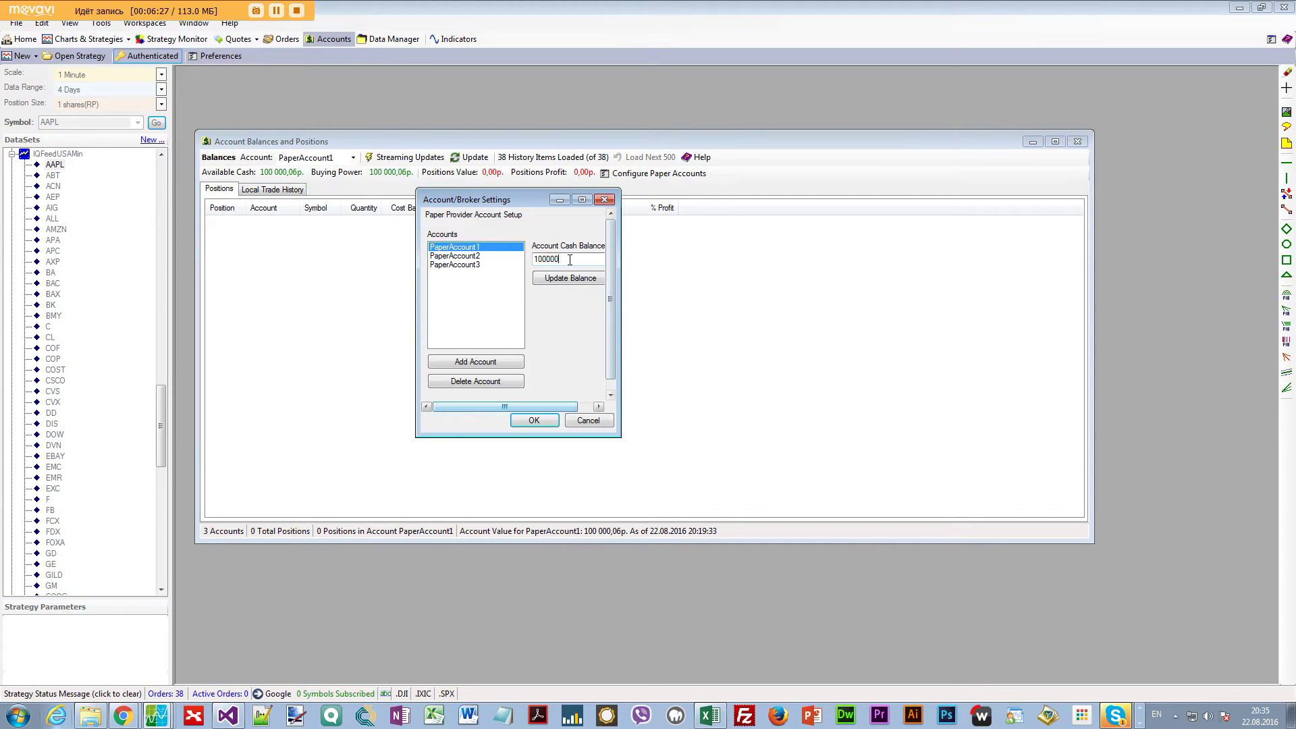
left_click(534, 420)
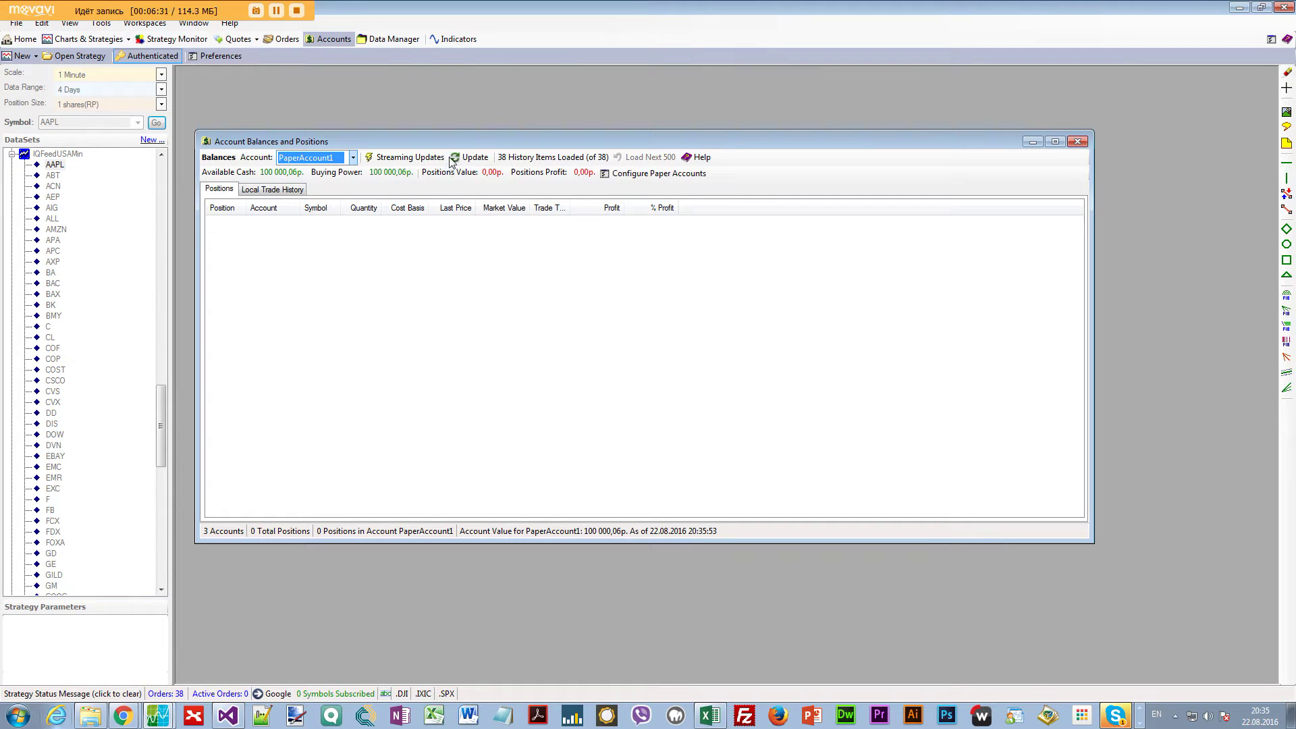
Review the balances and trade history for all live accounts and return to PaperAccount1.
left_click(353, 159)
left_click(316, 186)
left_click(272, 189)
left_click(220, 190)
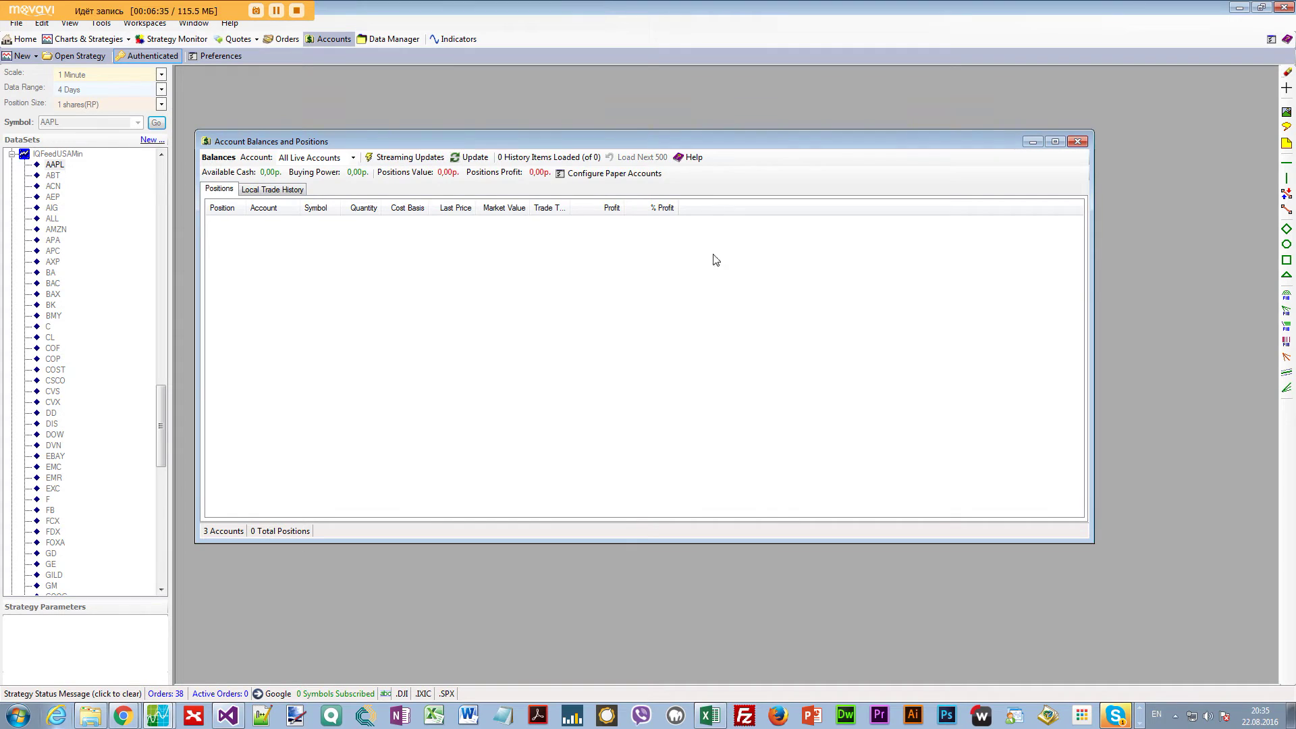
left_click_drag(604, 141, 608, 110)
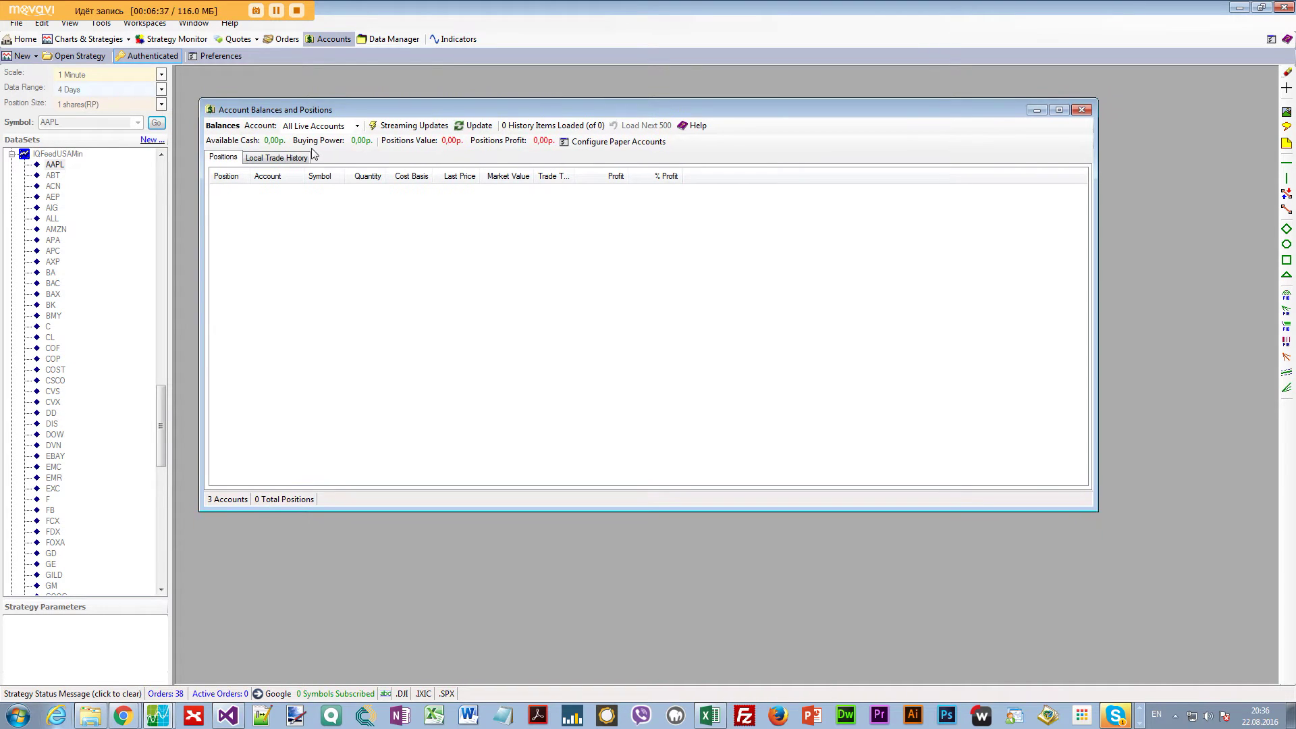
left_click(327, 126)
left_click(327, 162)
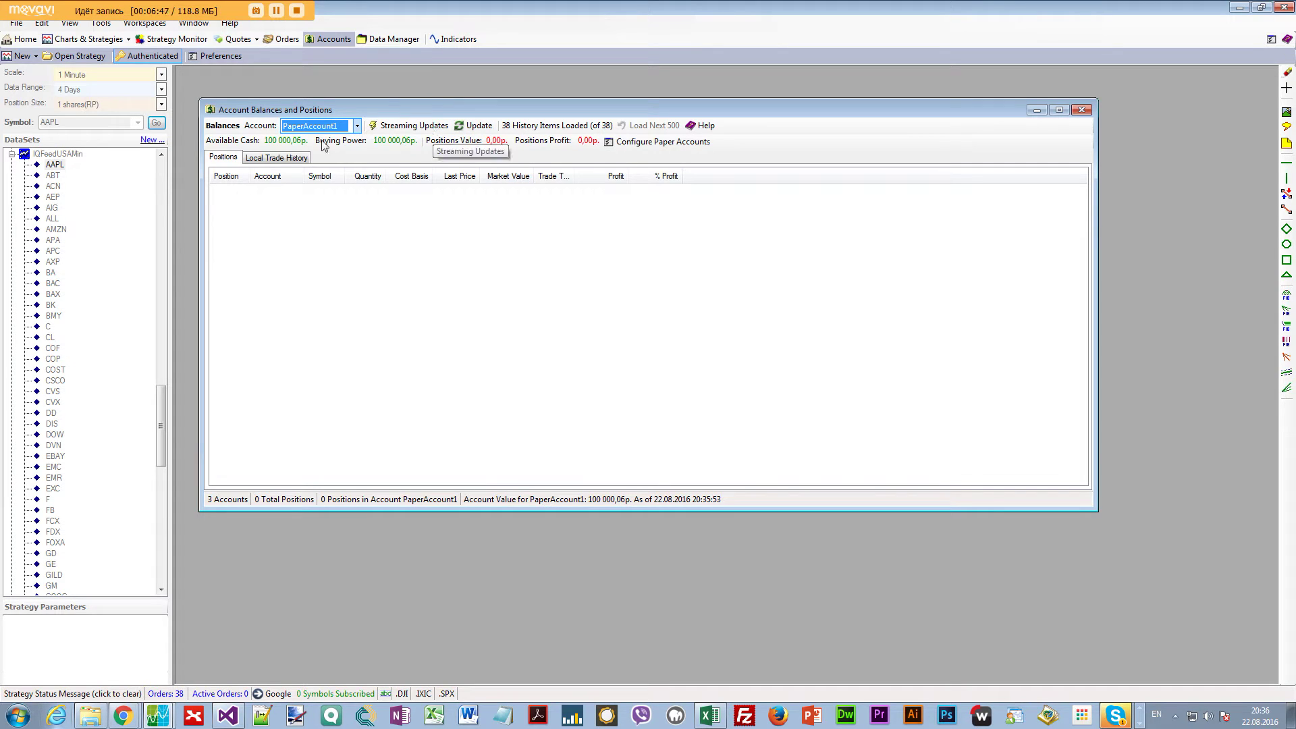
Update PaperAccount1's cash balance to 100000 in the paper account settings and accept them.
left_click(625, 143)
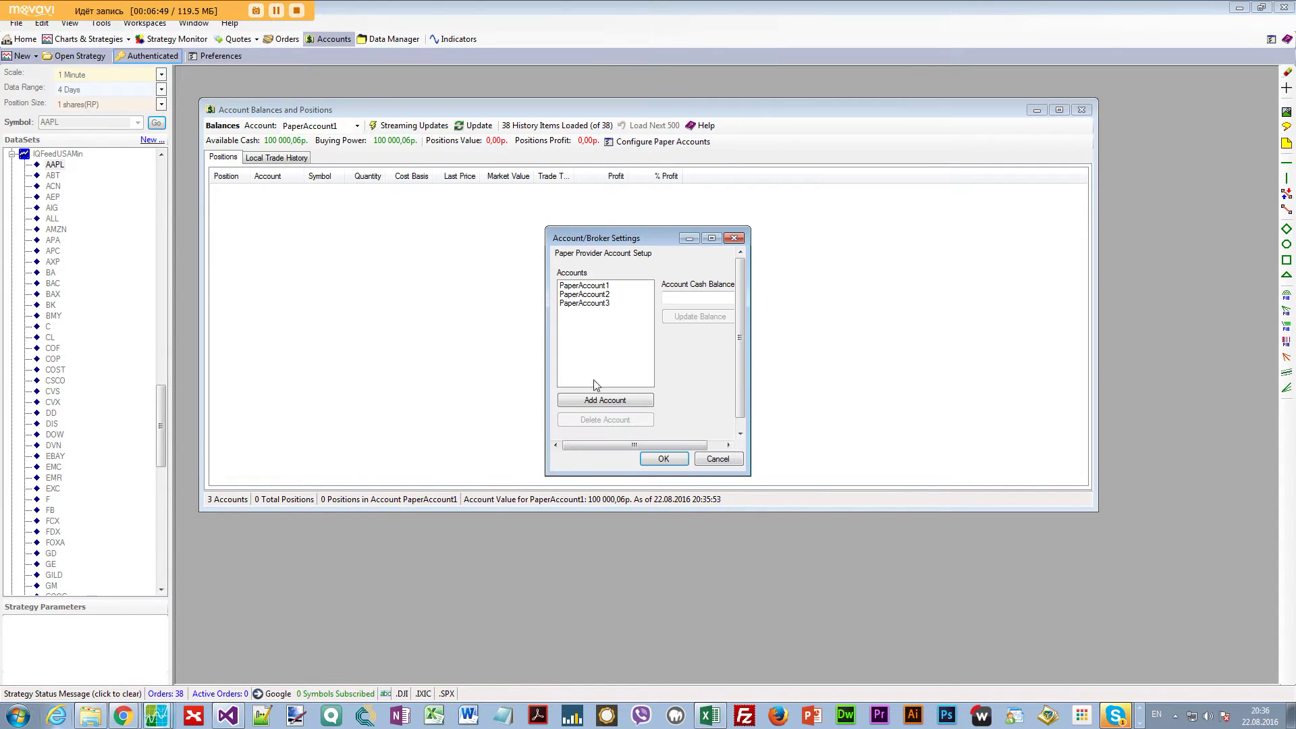
left_click(593, 287)
left_click(707, 298)
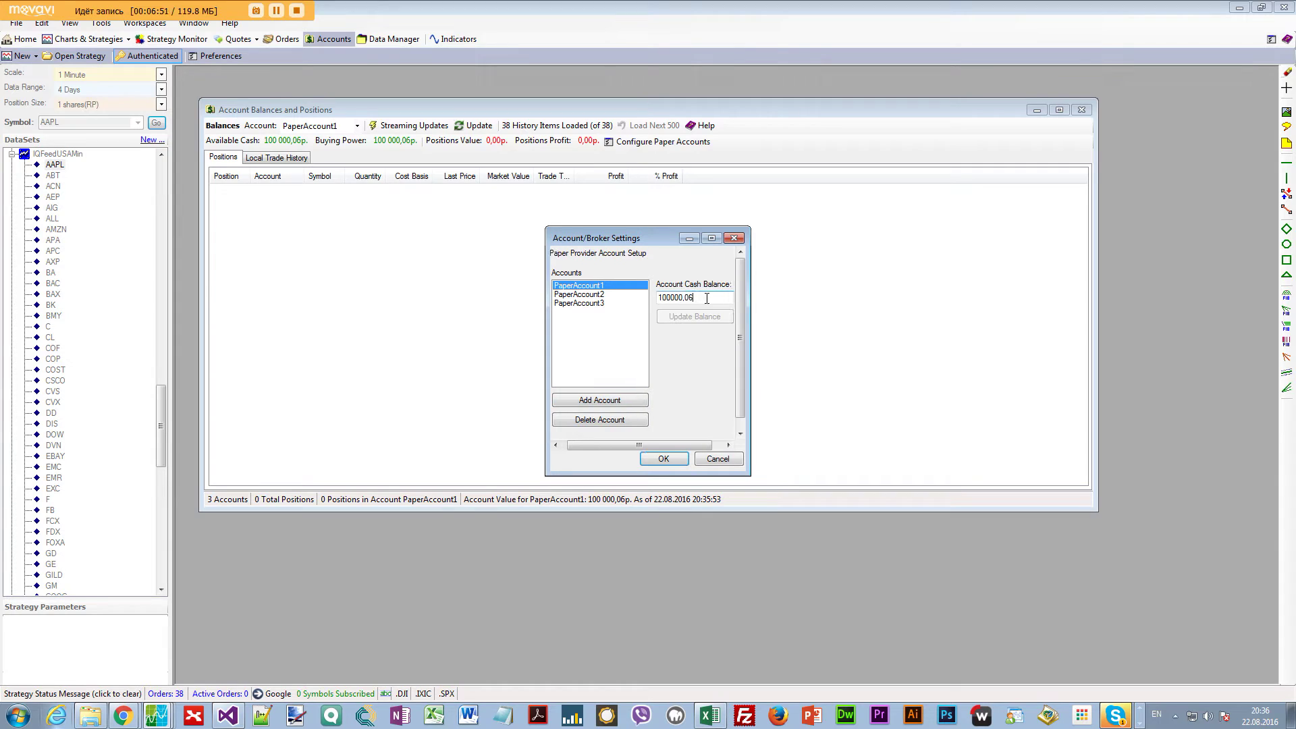
key("BackSpace")
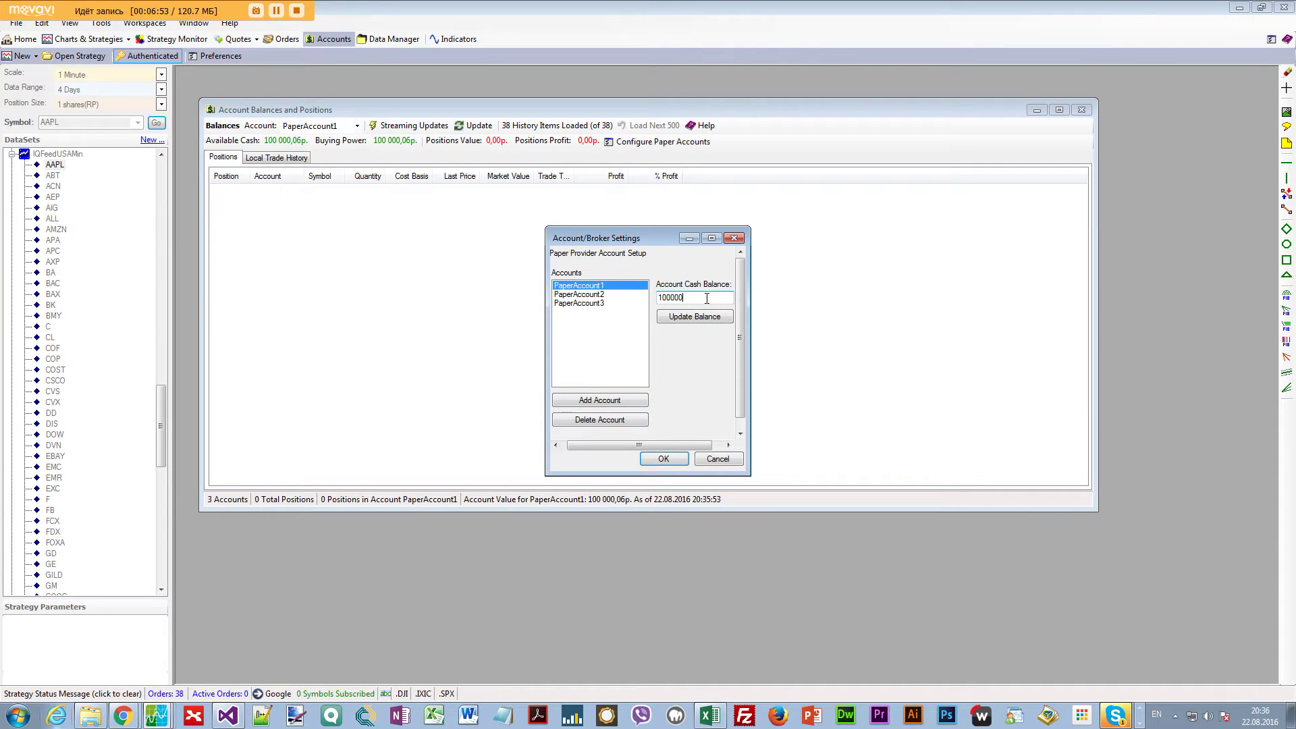
left_click(692, 317)
left_click(663, 459)
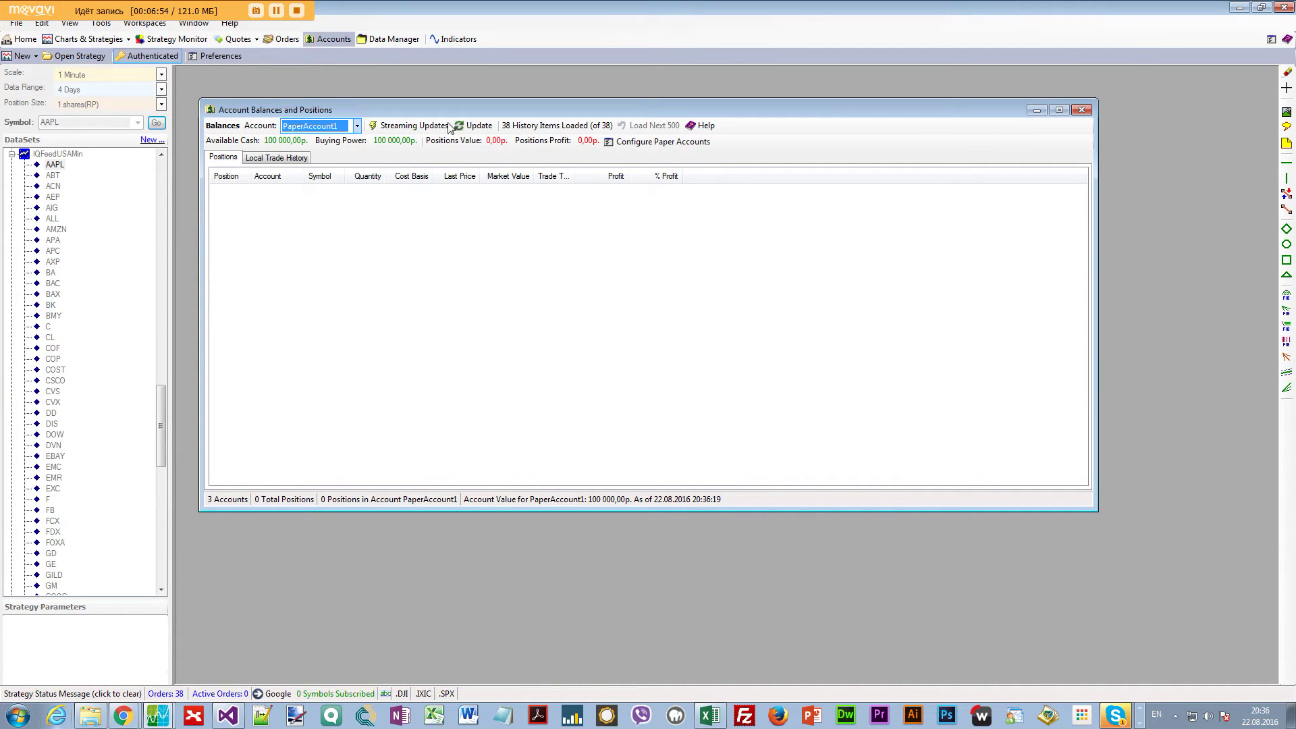
Shrink the account balances window and place it in the workspace's upper-left corner.
left_click_drag(289, 109, 322, 110)
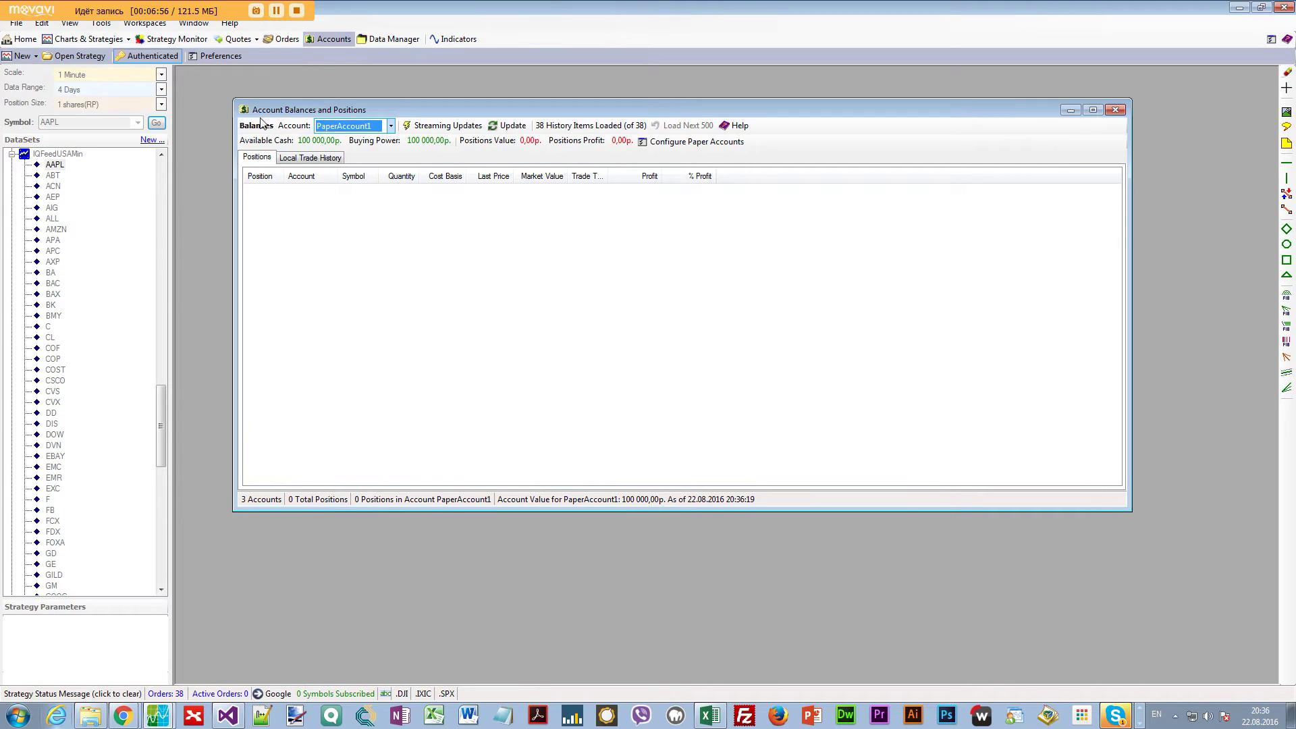
left_click_drag(235, 245, 710, 201)
left_click_drag(818, 107, 327, 81)
left_click_drag(600, 130, 455, 135)
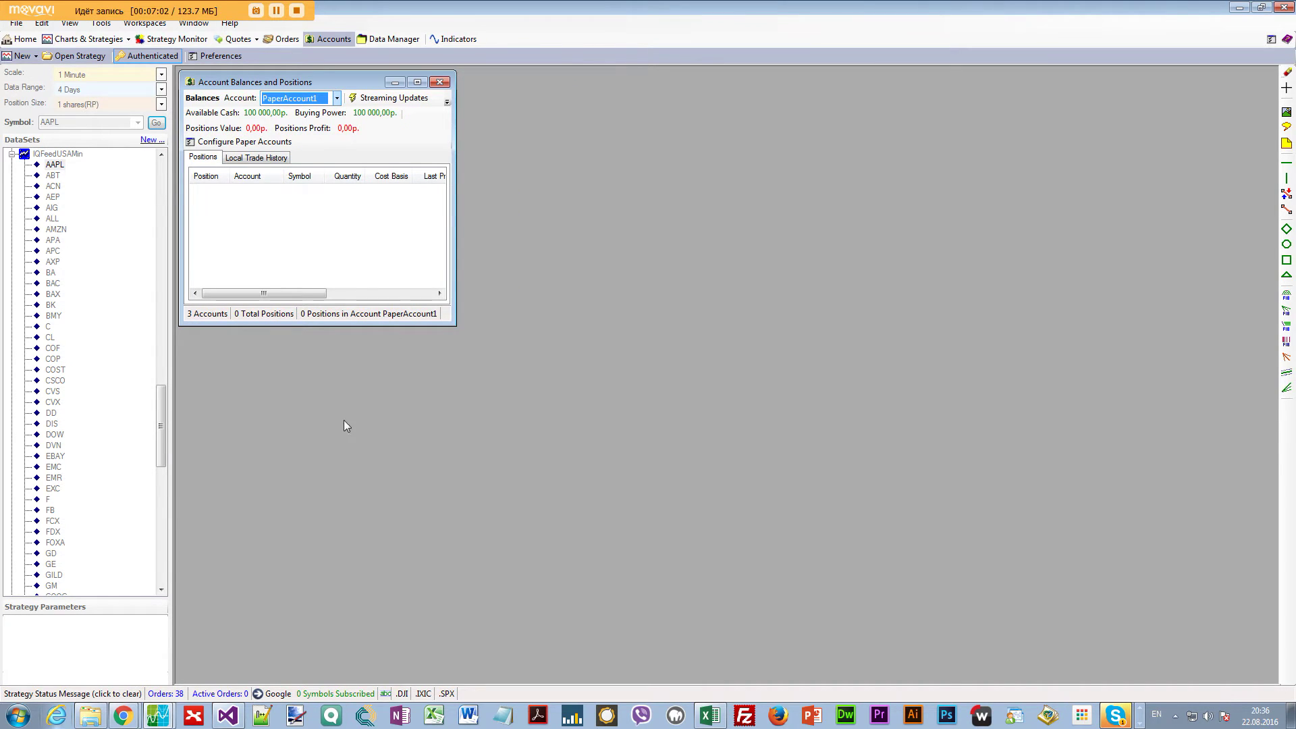
left_click_drag(358, 324, 357, 358)
left_click_drag(335, 85, 334, 82)
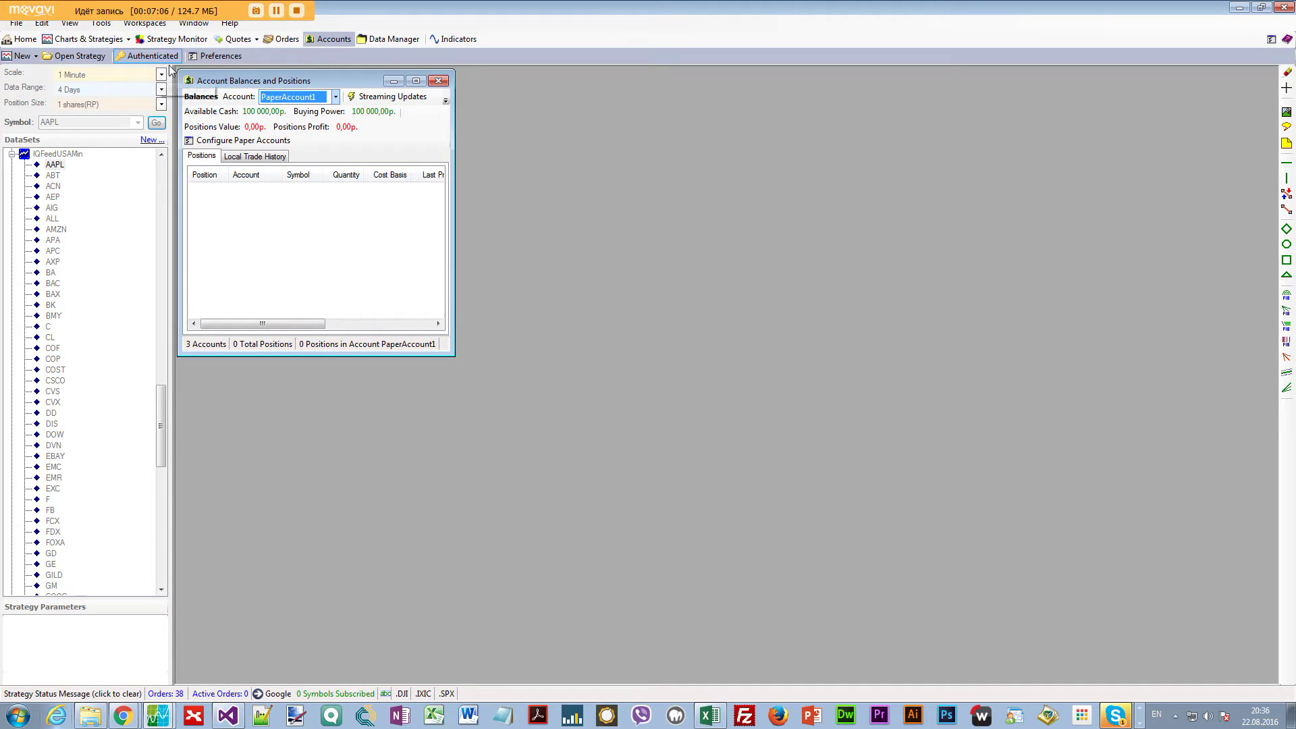
Open the orders list for PaperAccount1 and remove all completed orders.
left_click(287, 42)
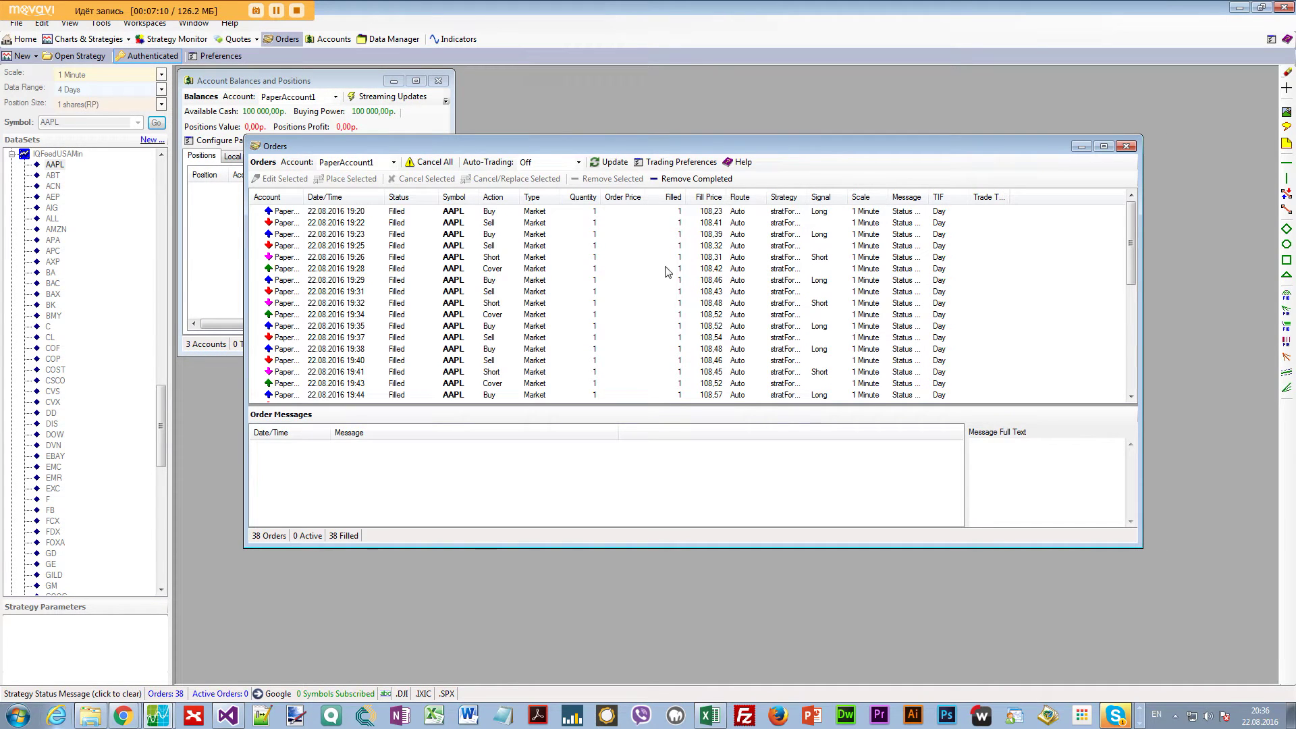
left_click(677, 212)
left_click(688, 179)
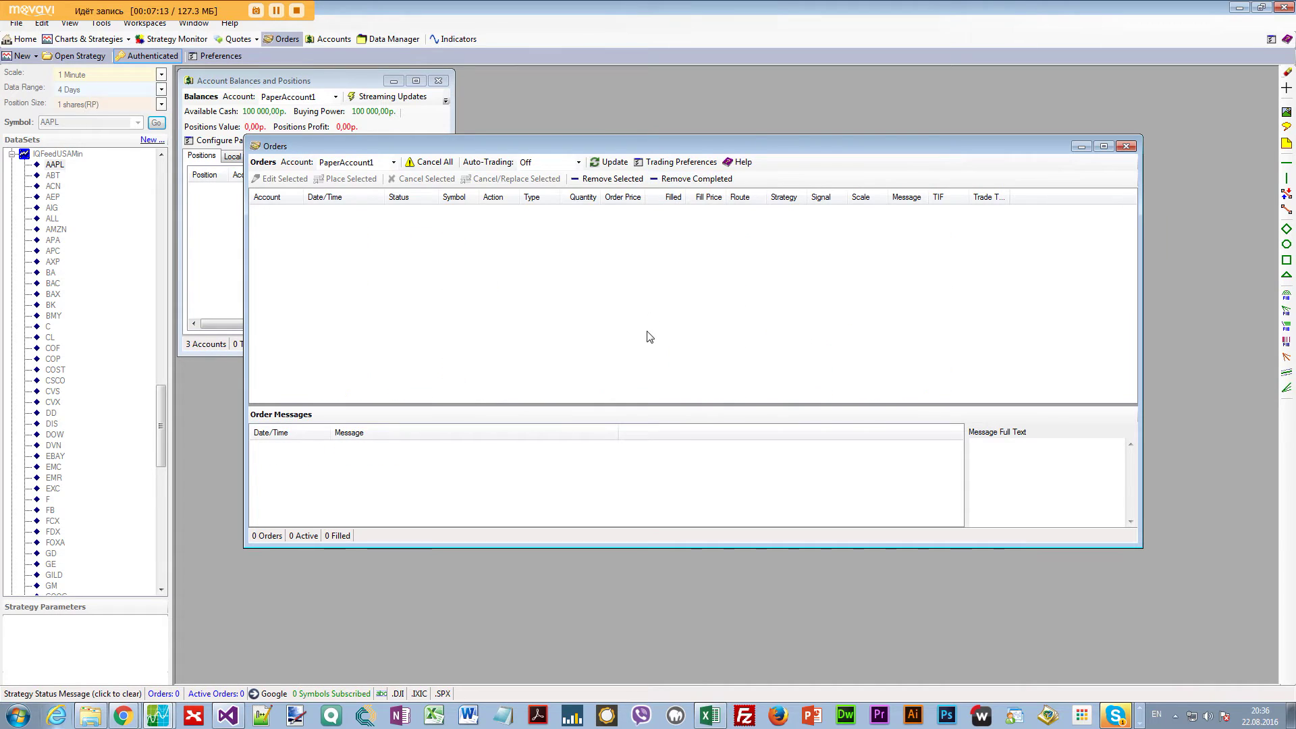
Shrink the orders window and place it directly beside the account balances window at a matching height.
left_click_drag(246, 233, 827, 202)
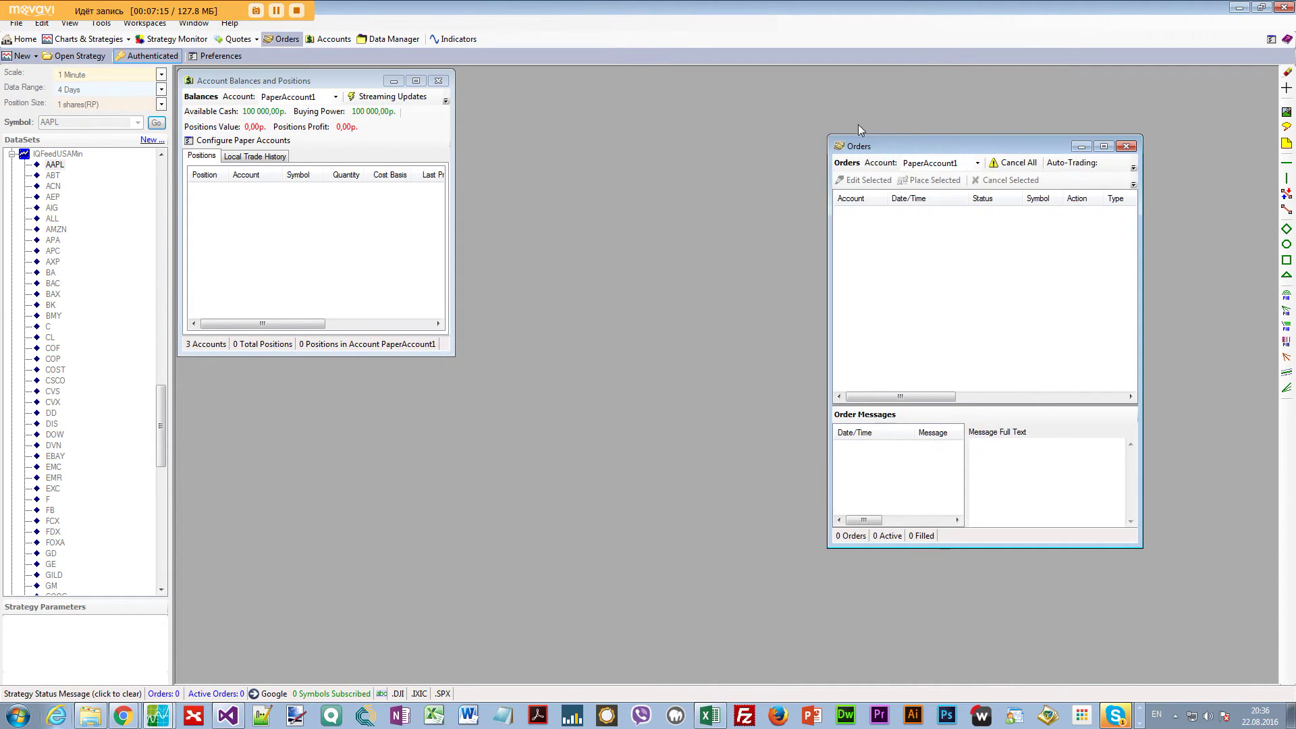
left_click_drag(874, 147, 504, 82)
left_click_drag(571, 481, 571, 357)
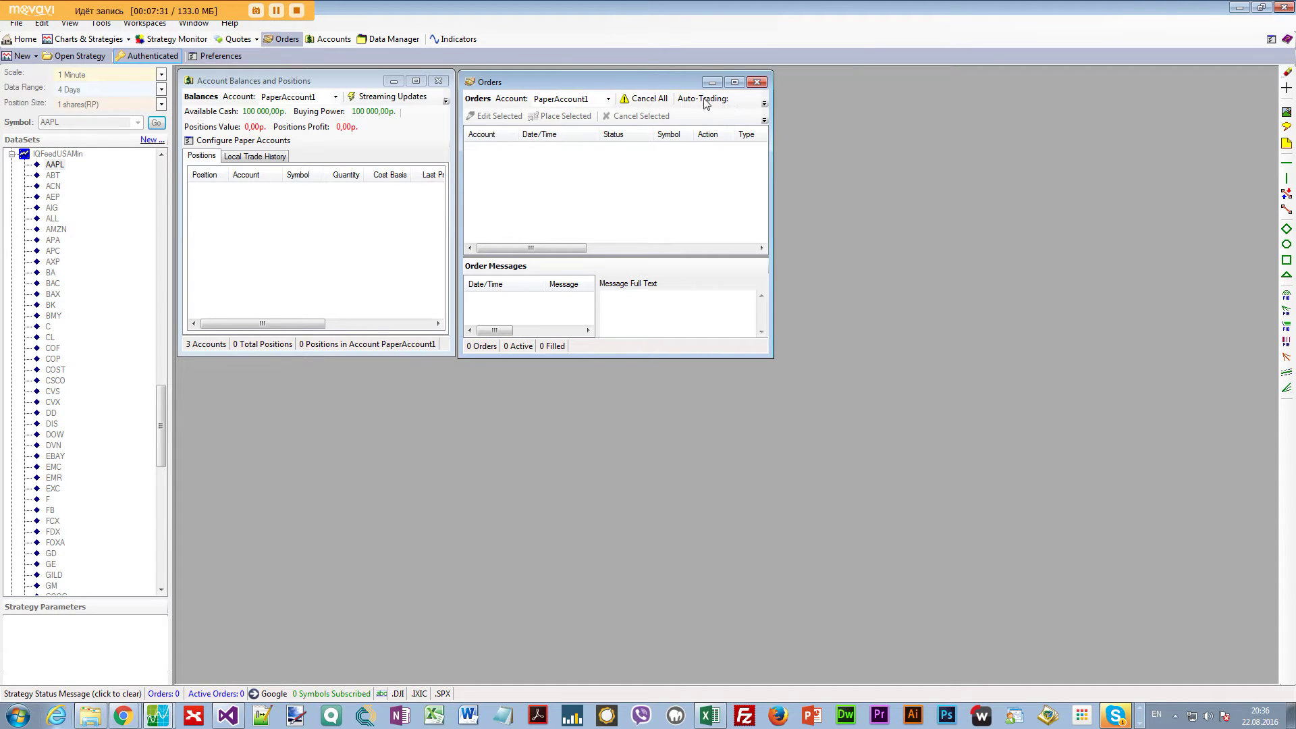
Set auto-trading to paper accounts in the maximized orders window and restore the window's size.
left_click_drag(573, 249, 595, 248)
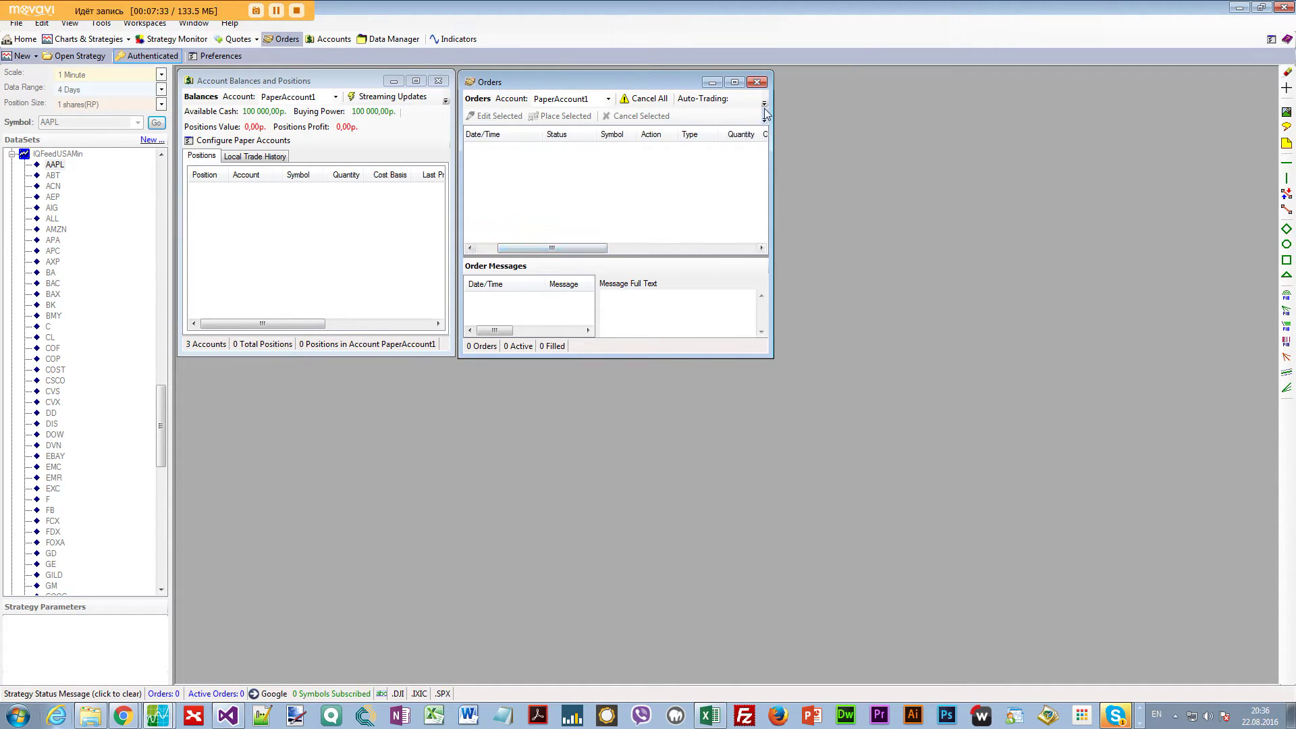
left_click(737, 83)
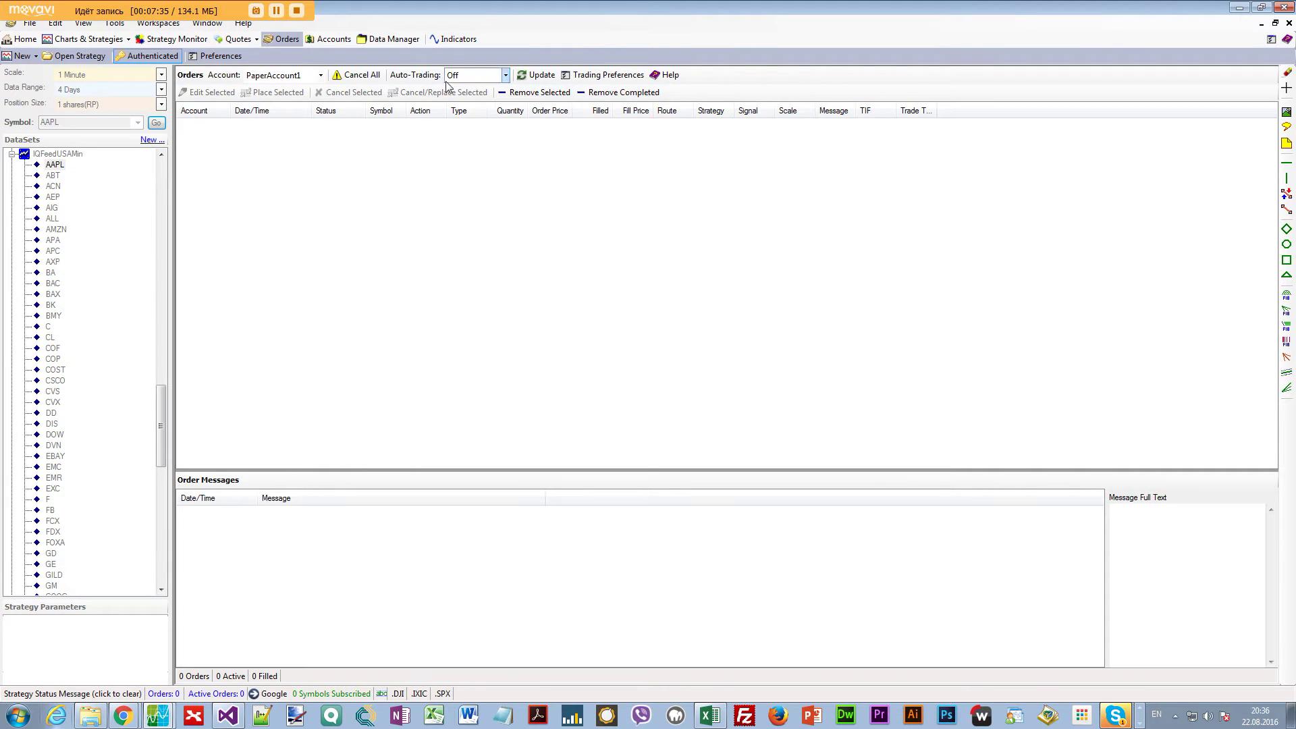
left_click(507, 76)
left_click(475, 96)
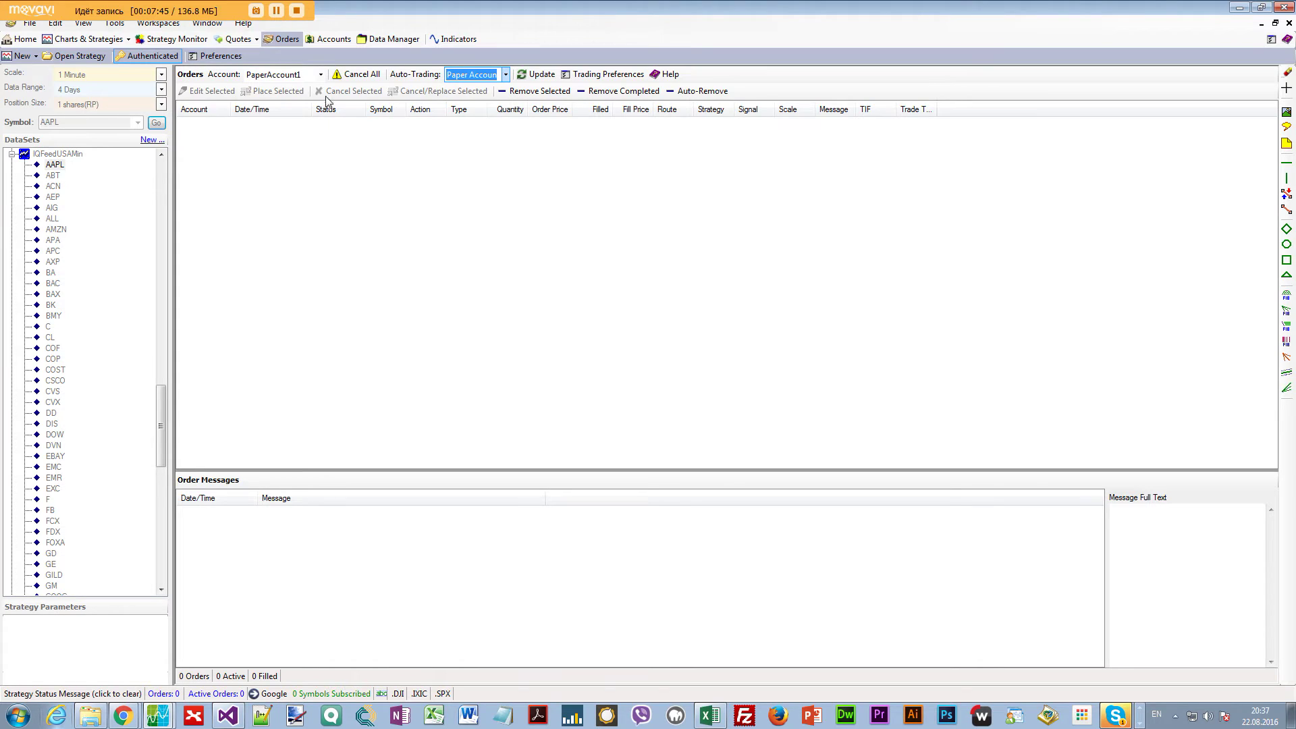
left_click(1270, 40)
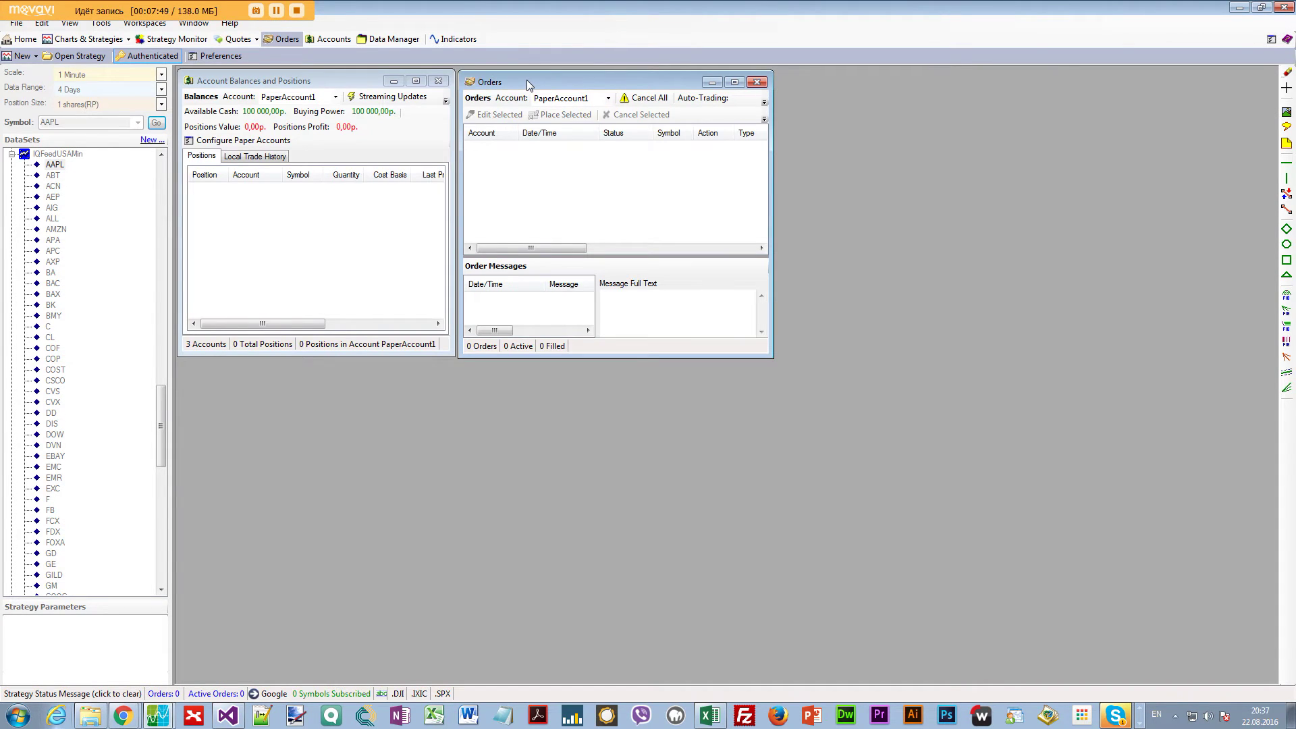
Open the Strategy Monitor and set the stratForLiveTest source data to AAPL in the Google-S&P100 dataset.
left_click(169, 42)
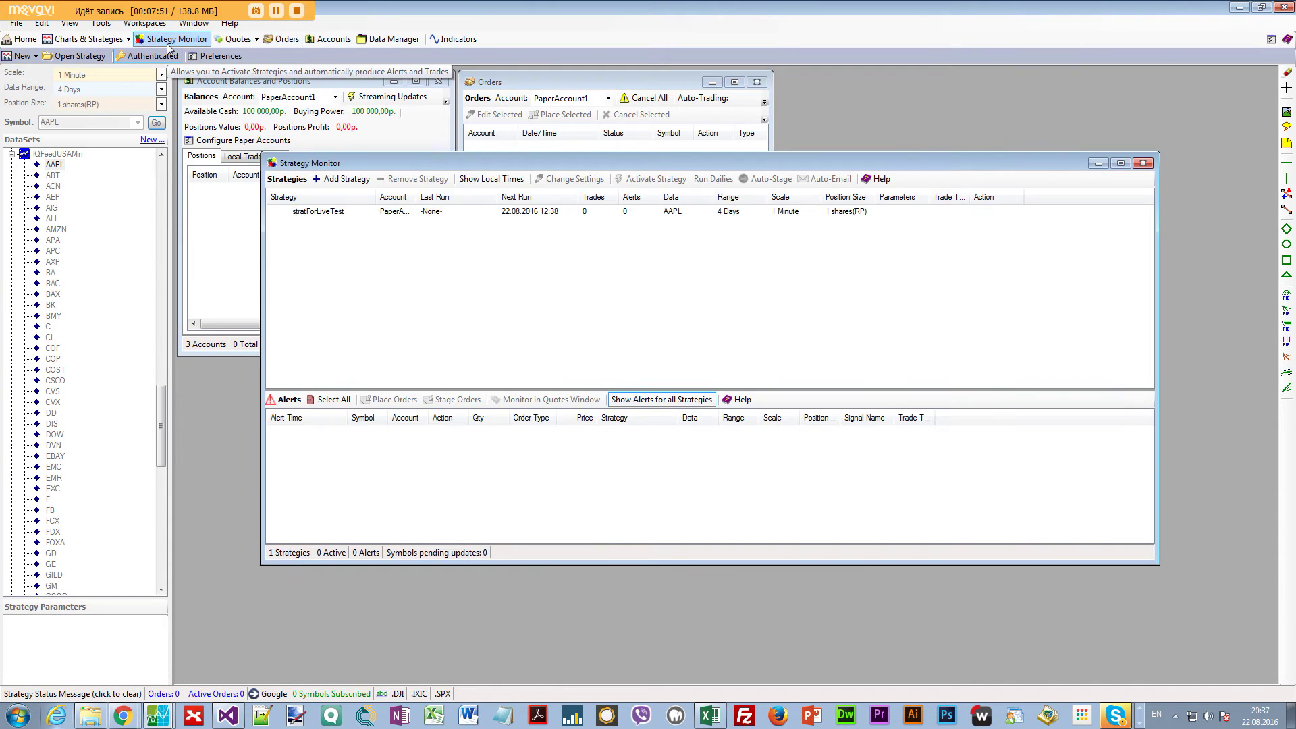
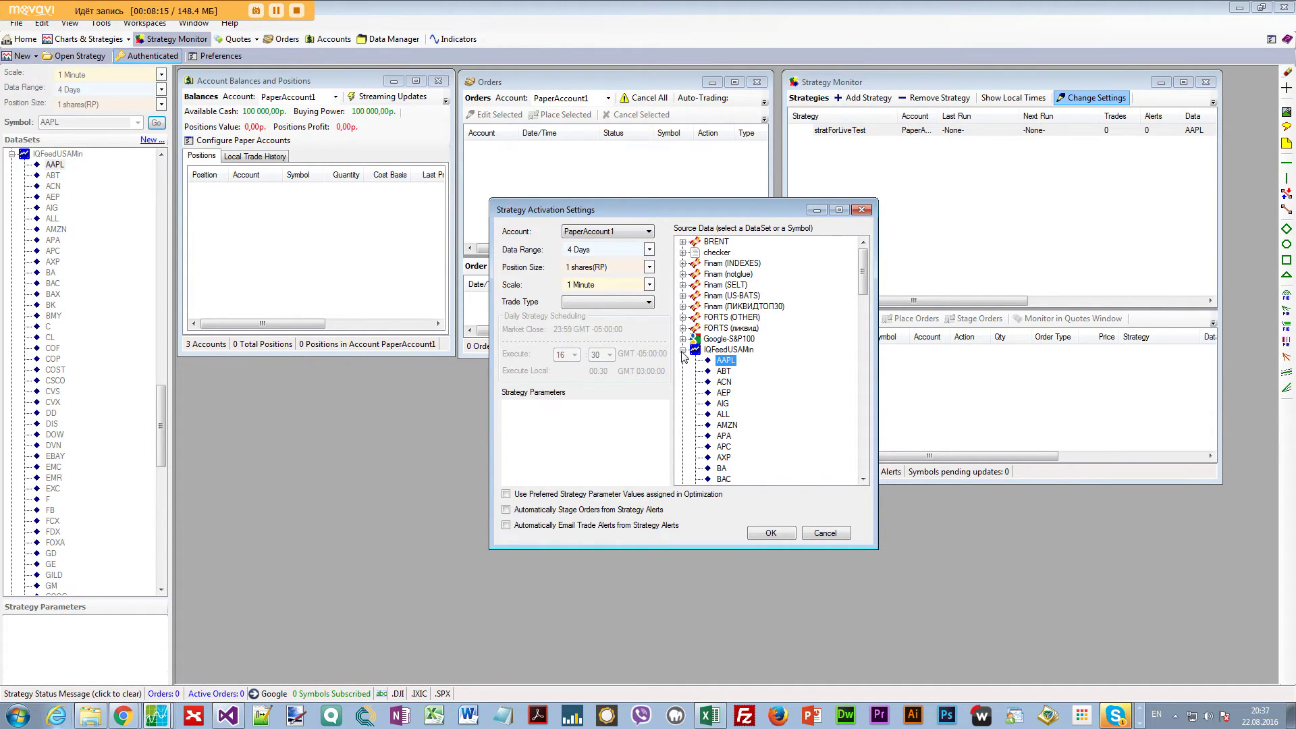
left_click(682, 350)
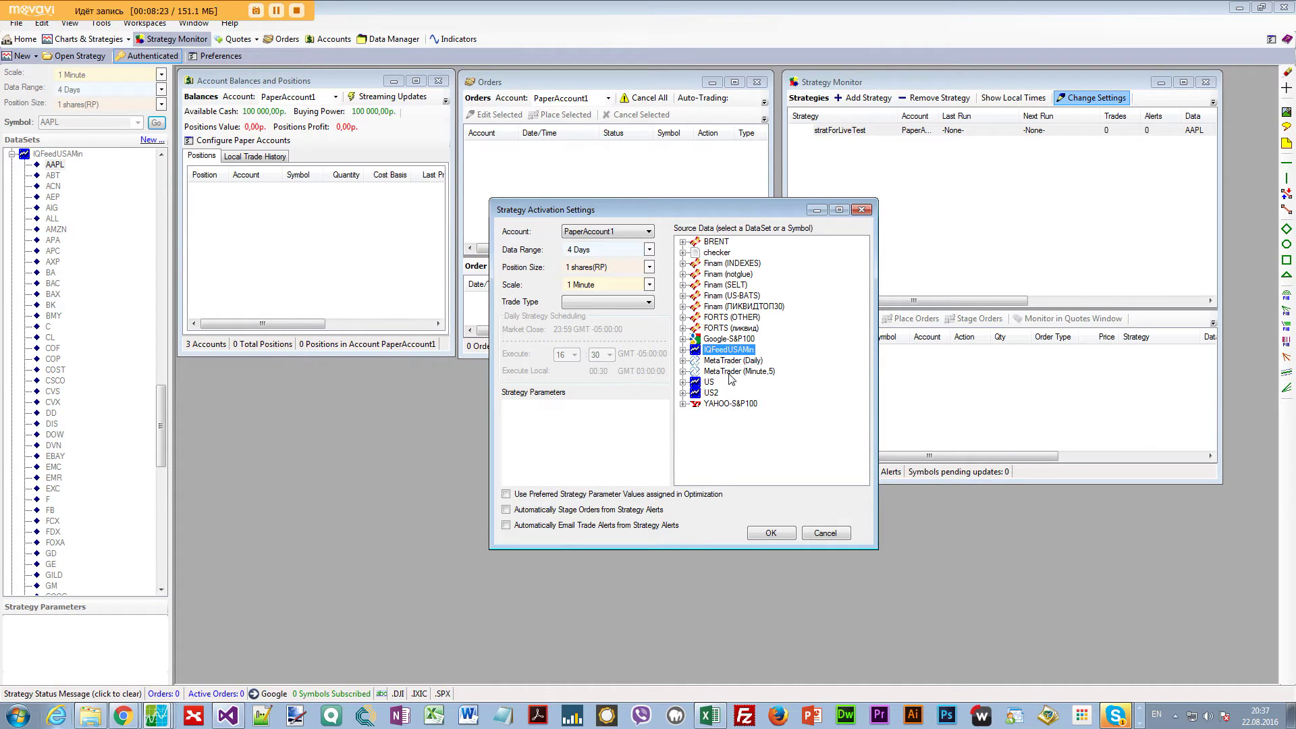
double_click(724, 339)
scroll(864, 302, "up", 1)
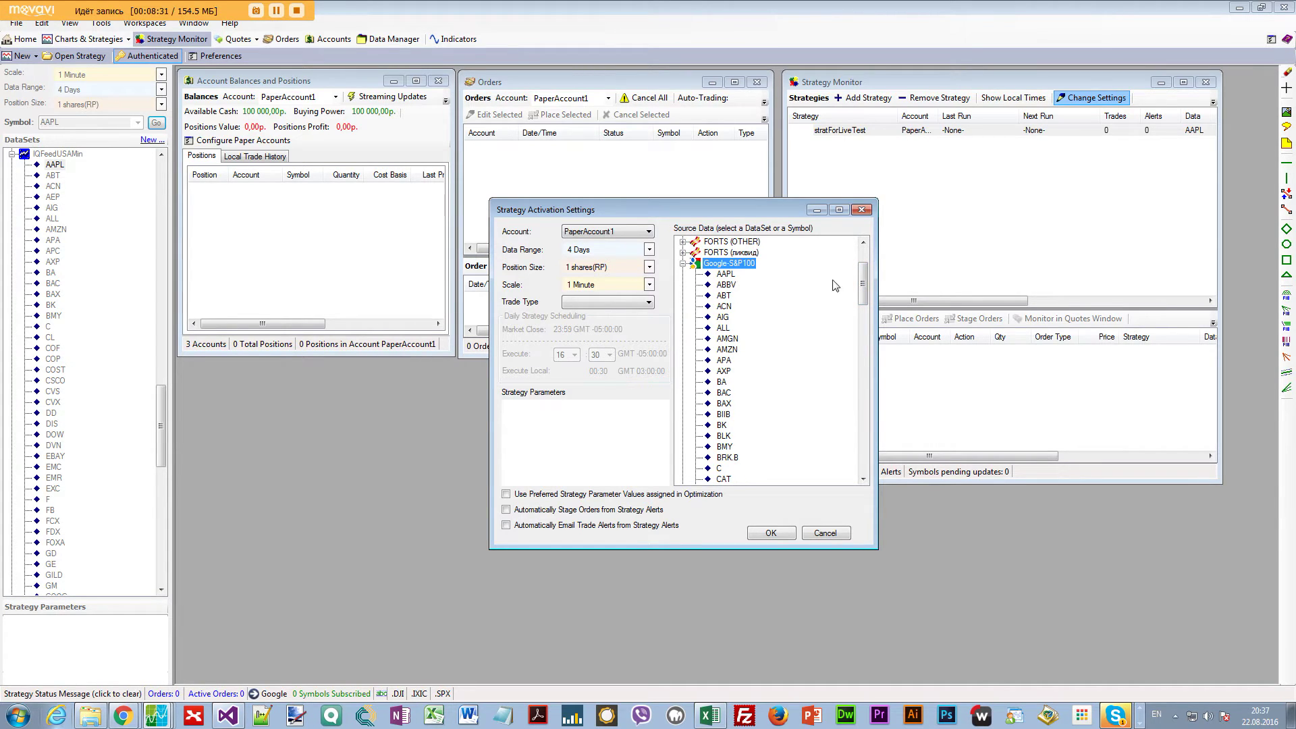
left_click_drag(859, 274, 784, 452)
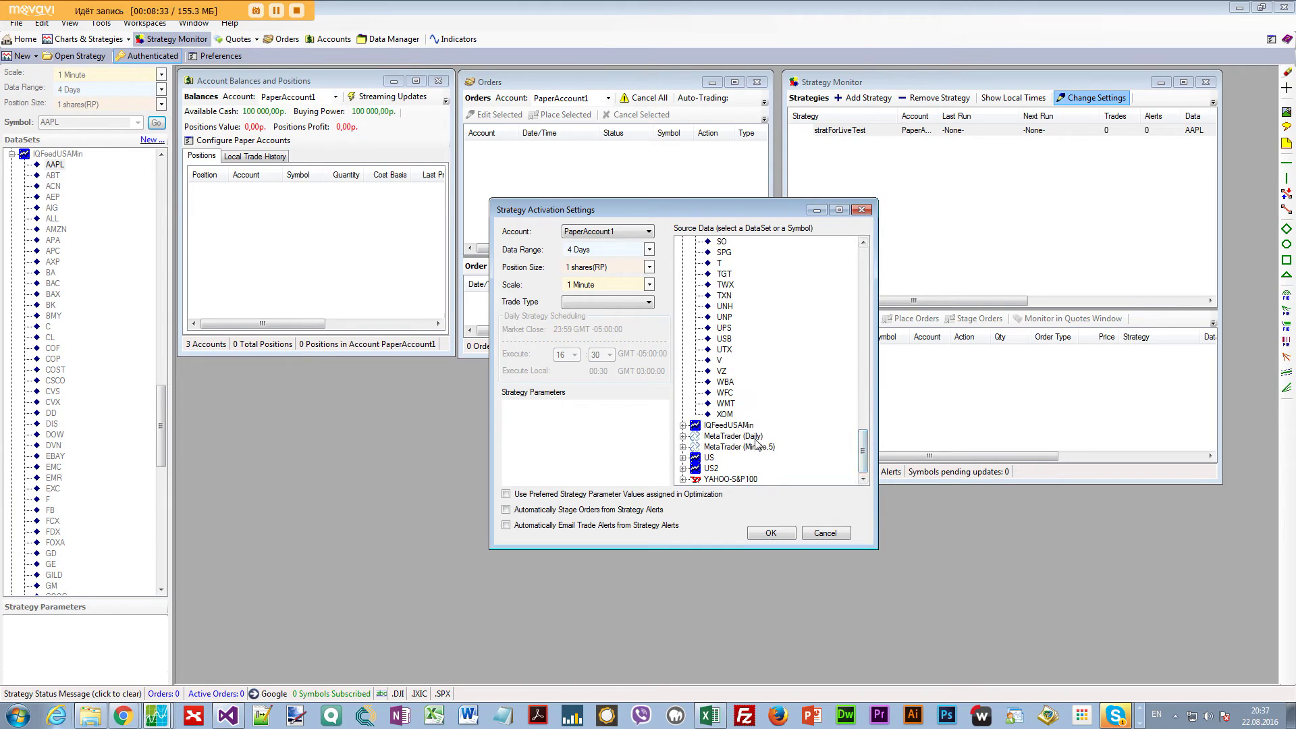
left_click_drag(860, 466, 856, 292)
left_click(726, 317)
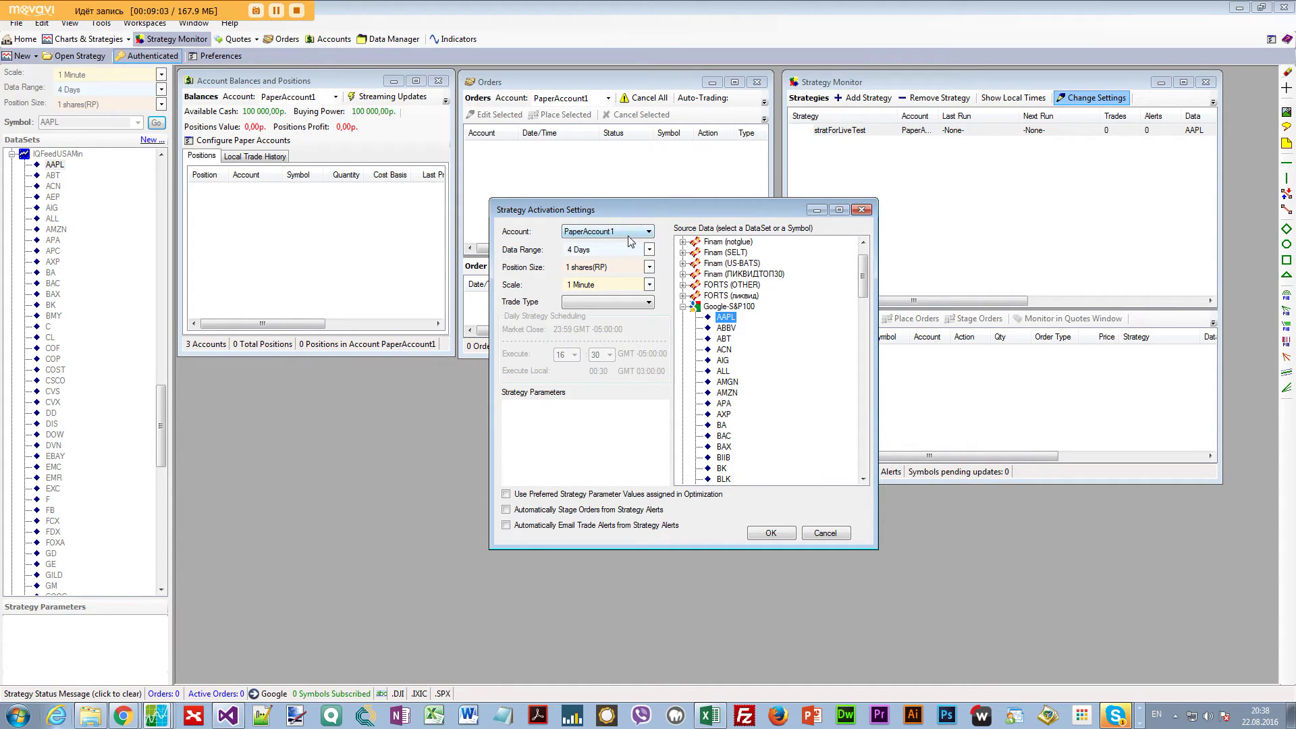
Review the trade type and alert options in the strategy activation settings and accept the settings.
left_click_drag(631, 213, 603, 232)
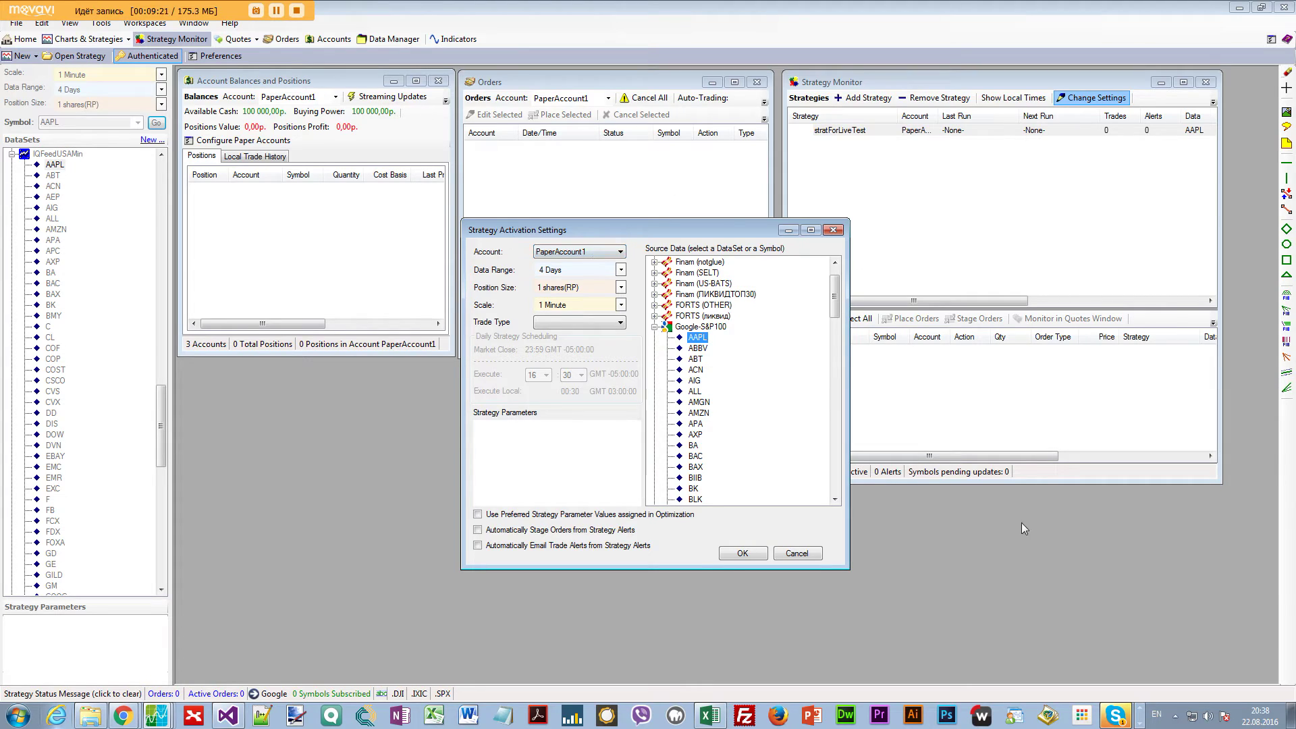
left_click(553, 322)
left_click_drag(540, 231, 537, 214)
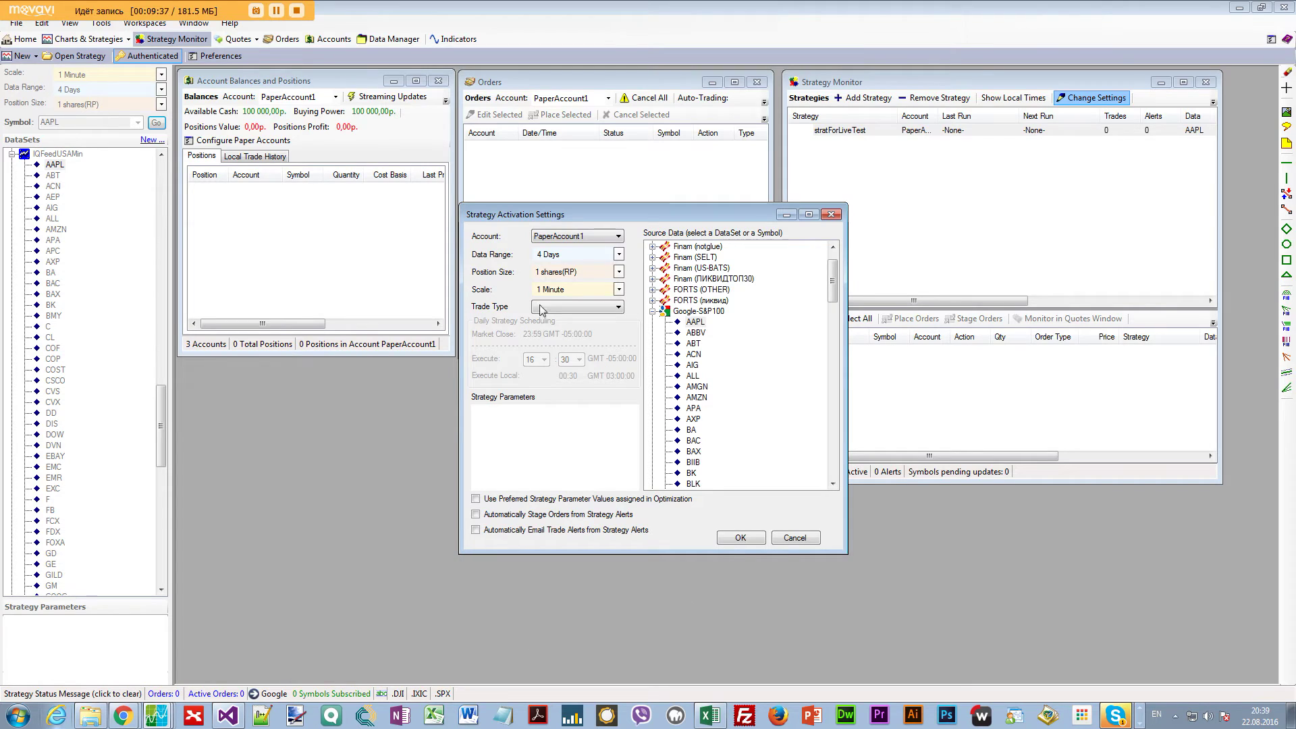
left_click_drag(594, 218, 572, 230)
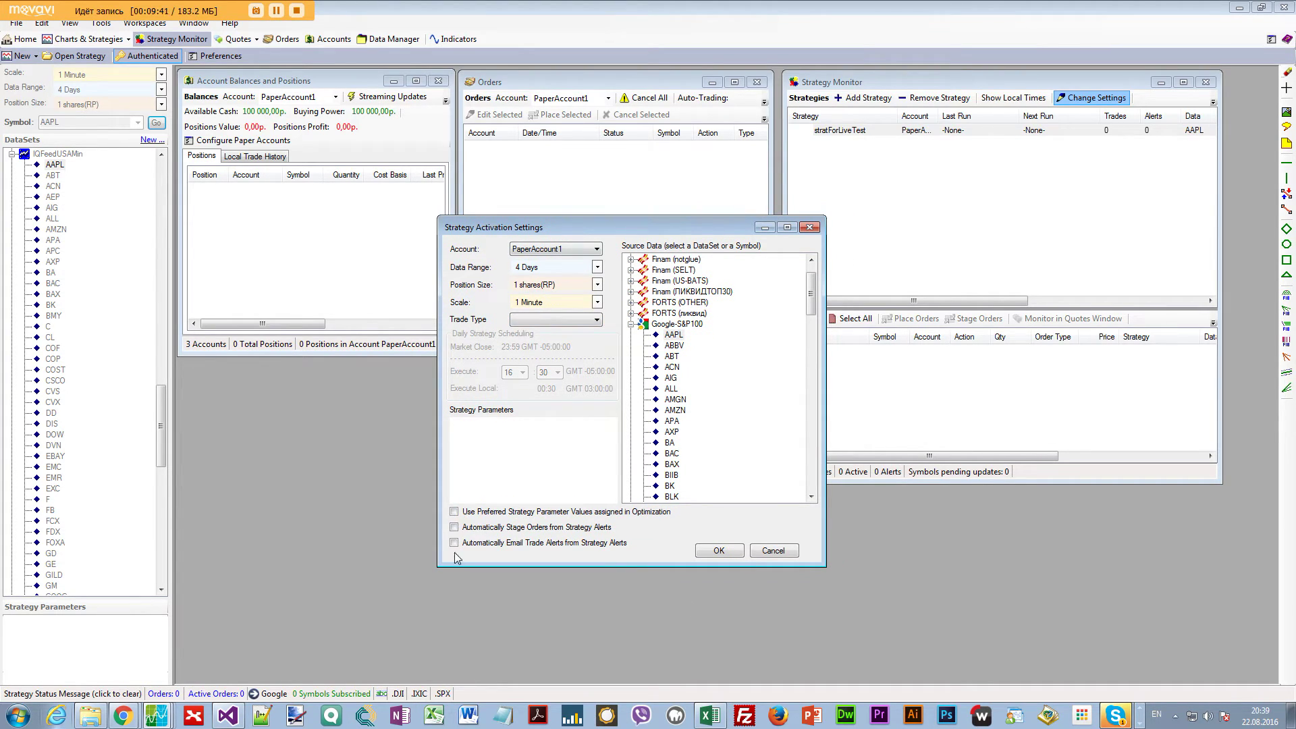
left_click_drag(594, 234, 588, 231)
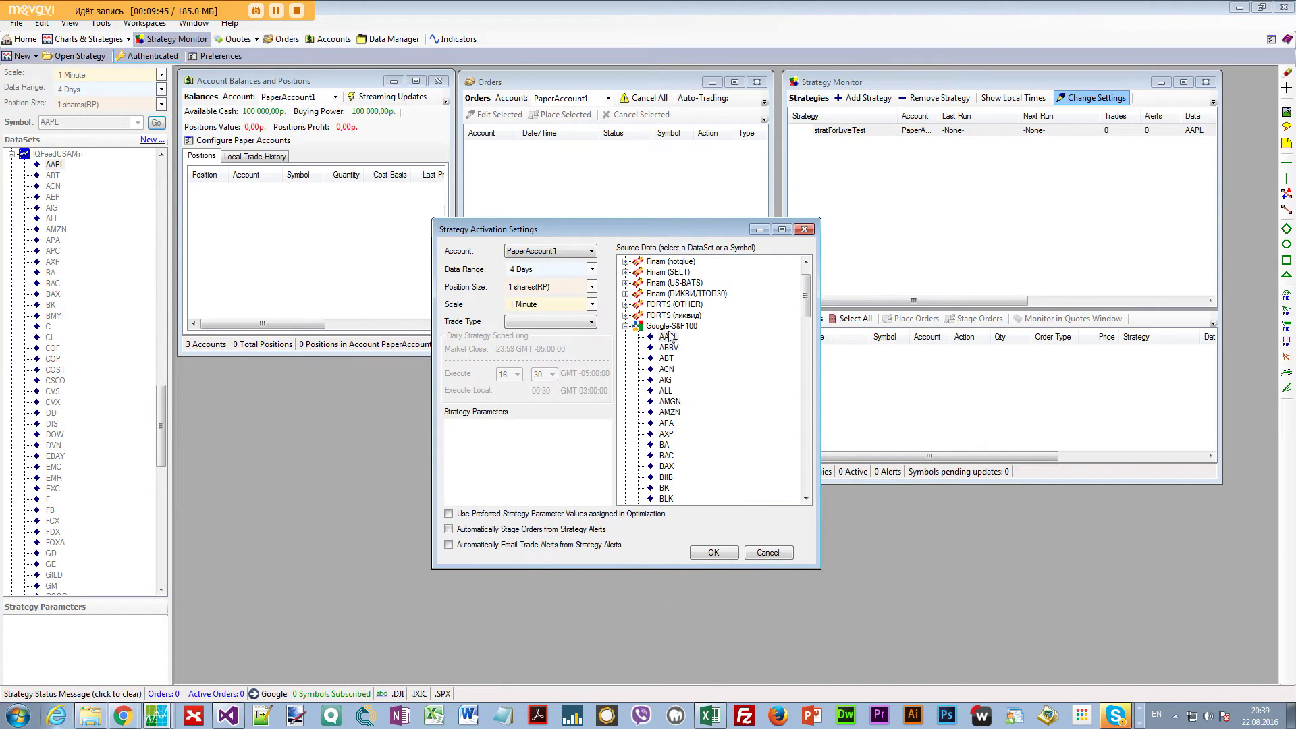
left_click(713, 552)
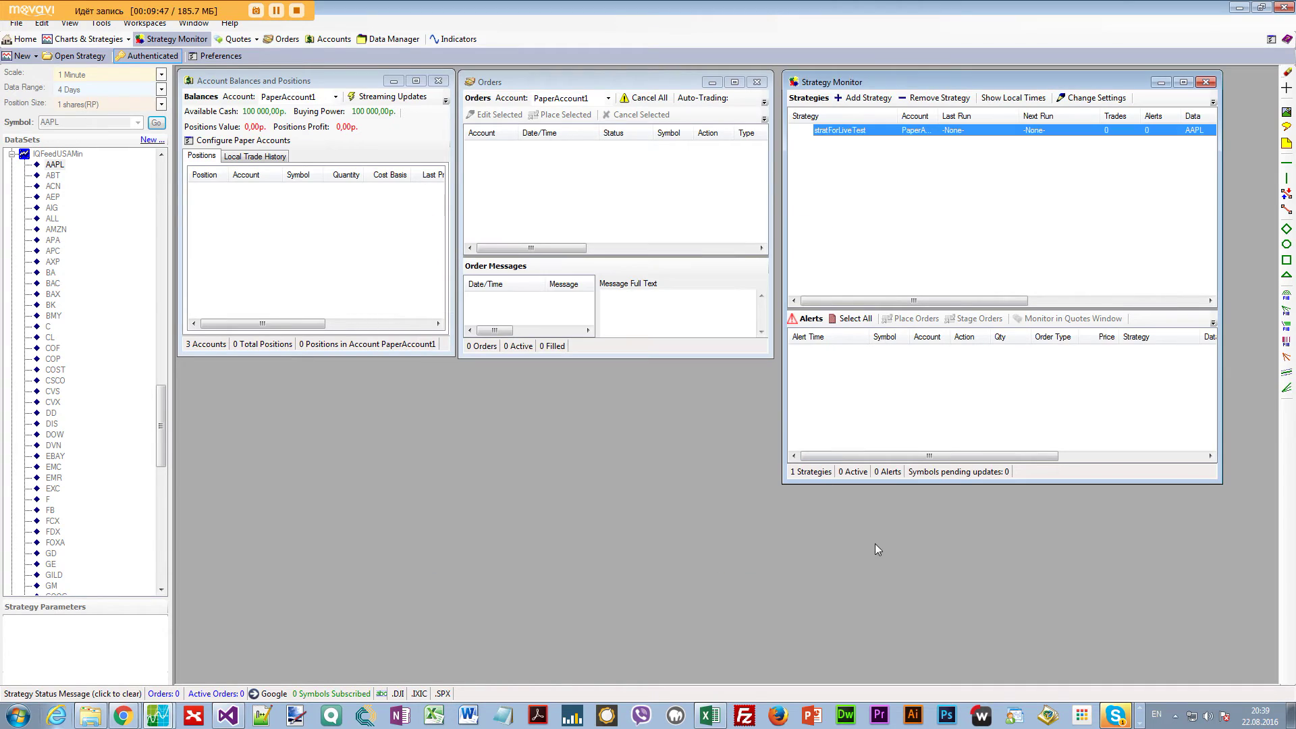
Reduce the height of the Strategy Monitor window to match the neighbouring orders window.
left_click_drag(920, 482, 918, 359)
right_click(907, 135)
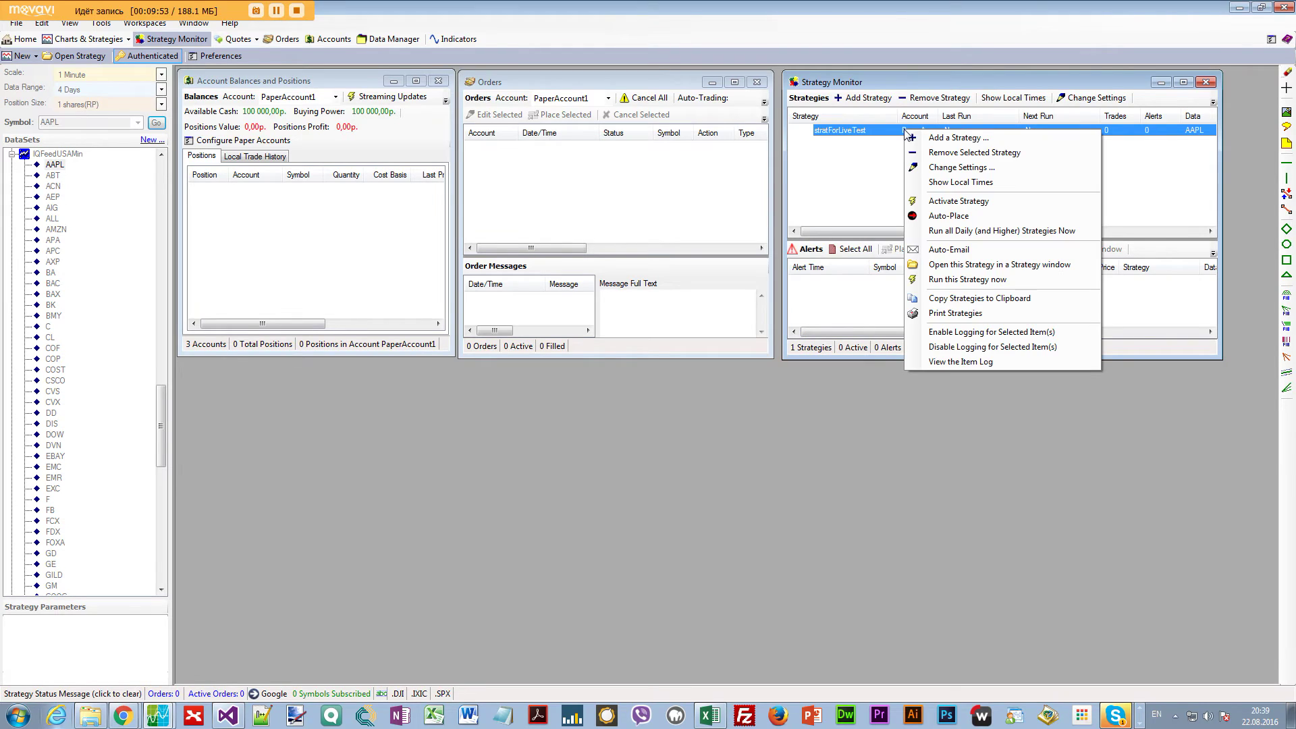
left_click(908, 82)
Review the auto-place option and activation settings of stratForLiveTest in the maximized Strategy Monitor, then restore the window beside the orders window.
left_click_drag(1127, 84, 802, 83)
left_click(812, 83)
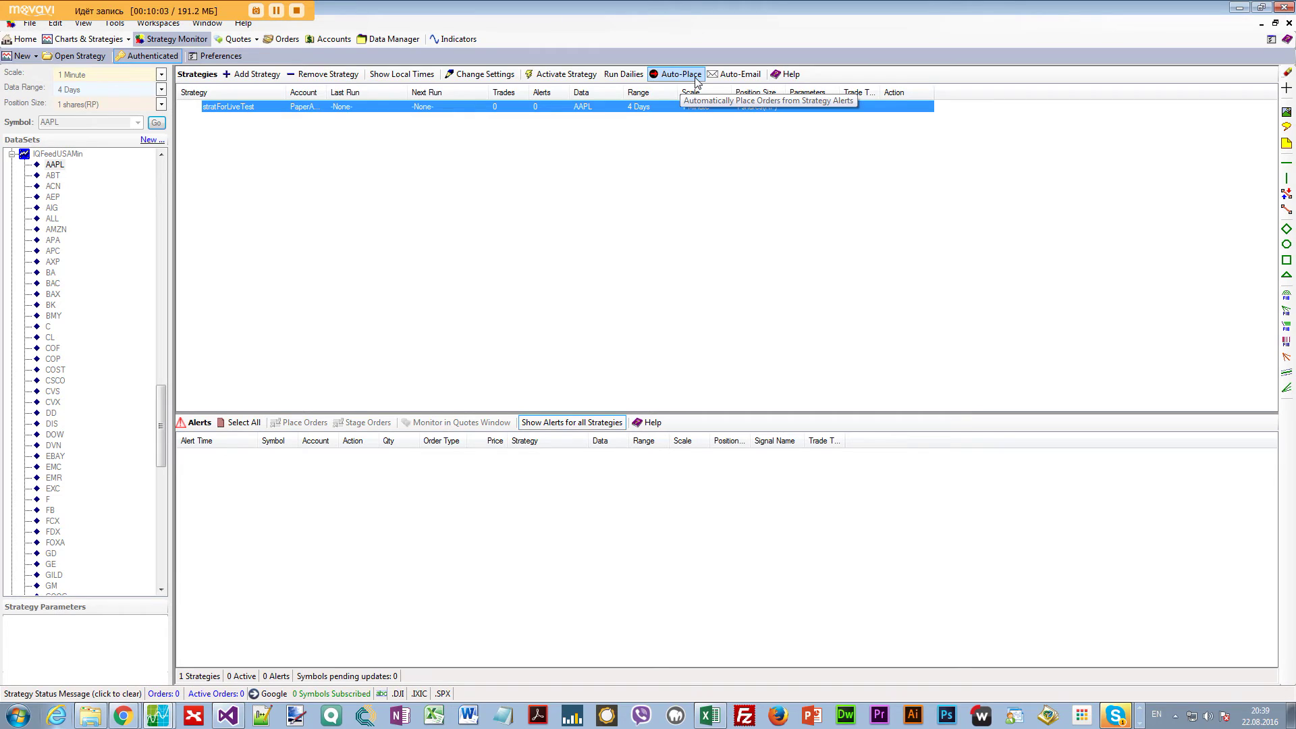
right_click(433, 109)
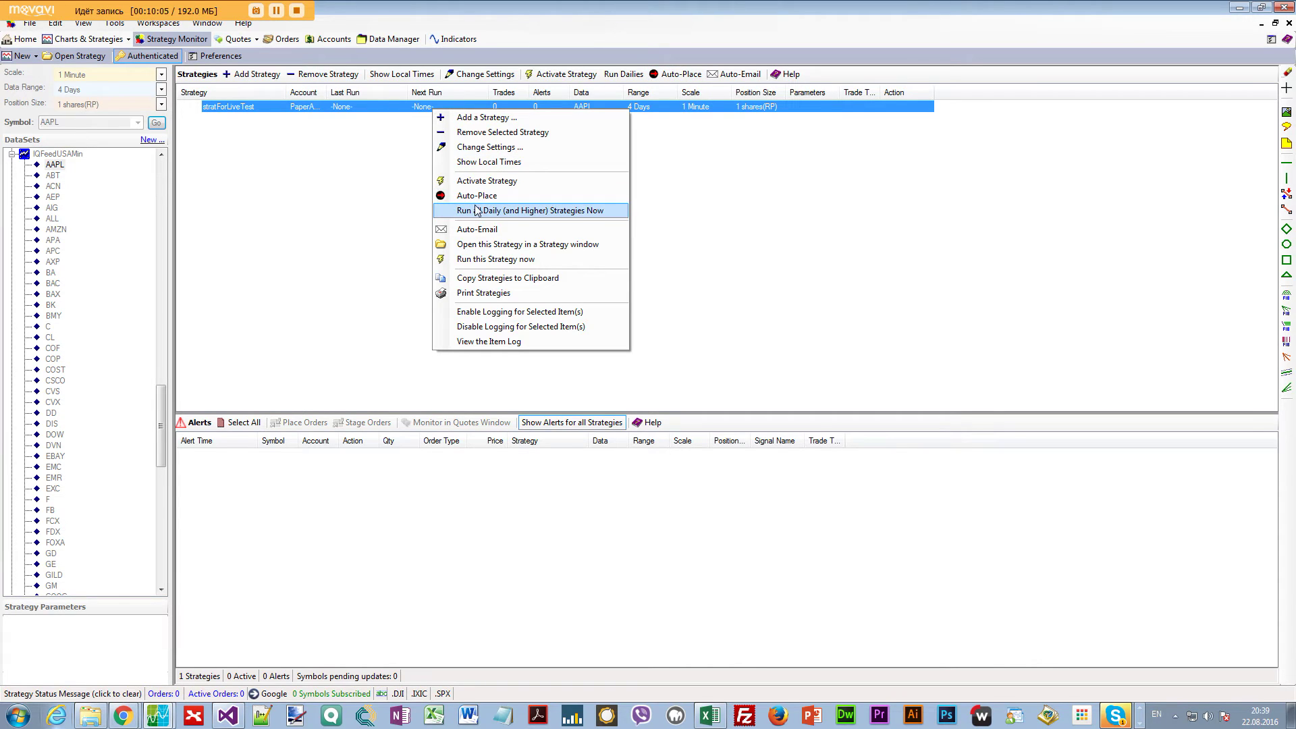
left_click(480, 147)
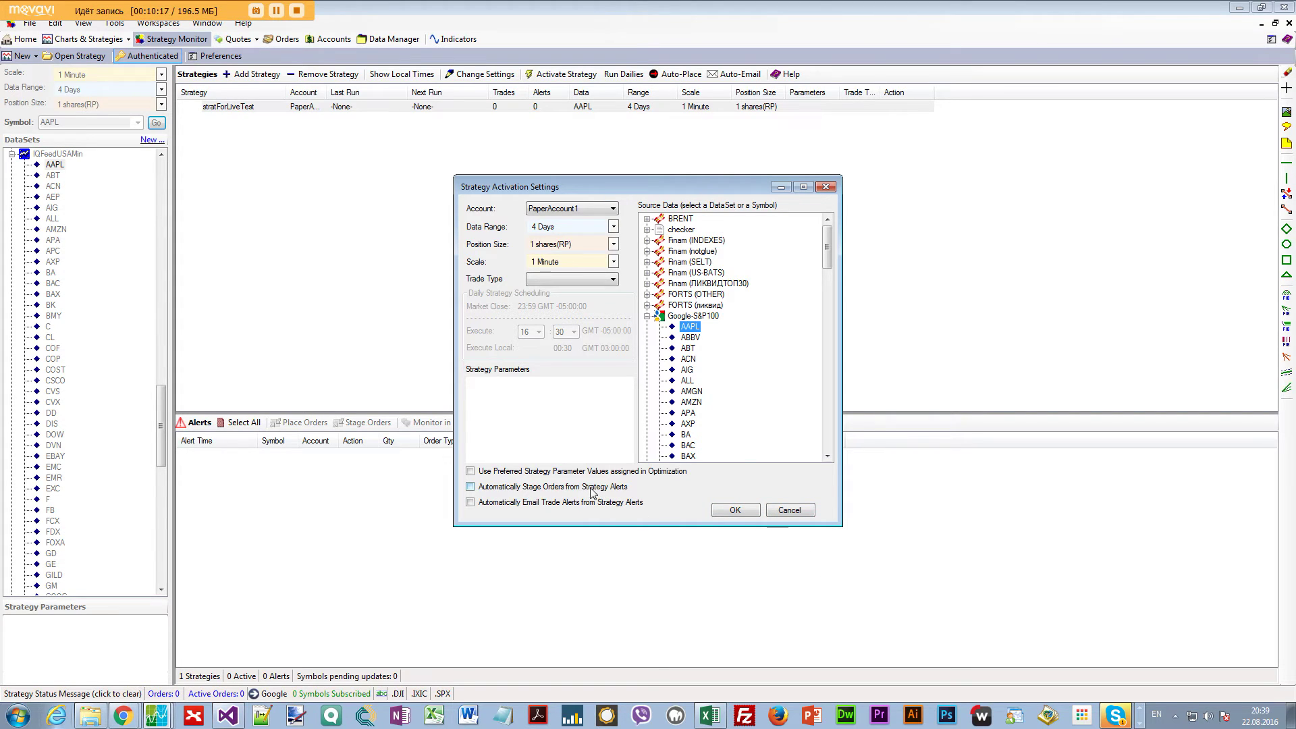
left_click(789, 510)
left_click(1274, 23)
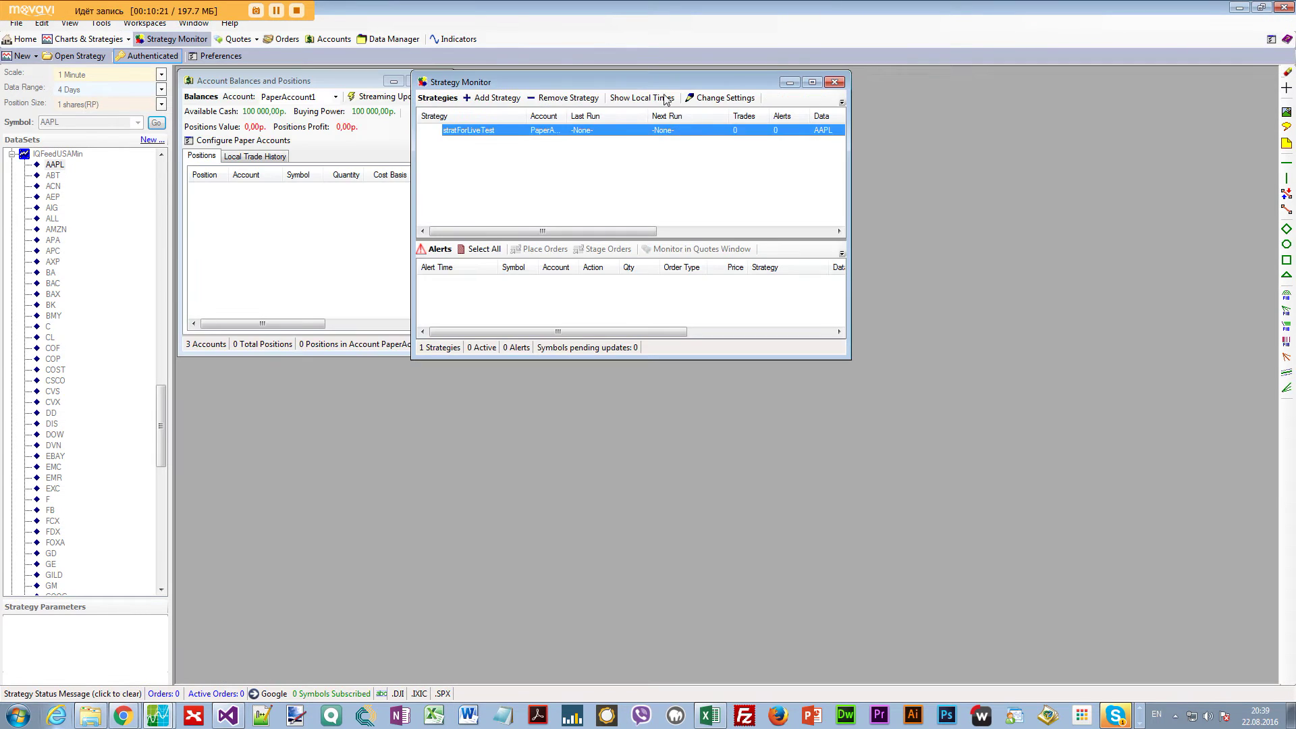
left_click_drag(601, 83, 971, 87)
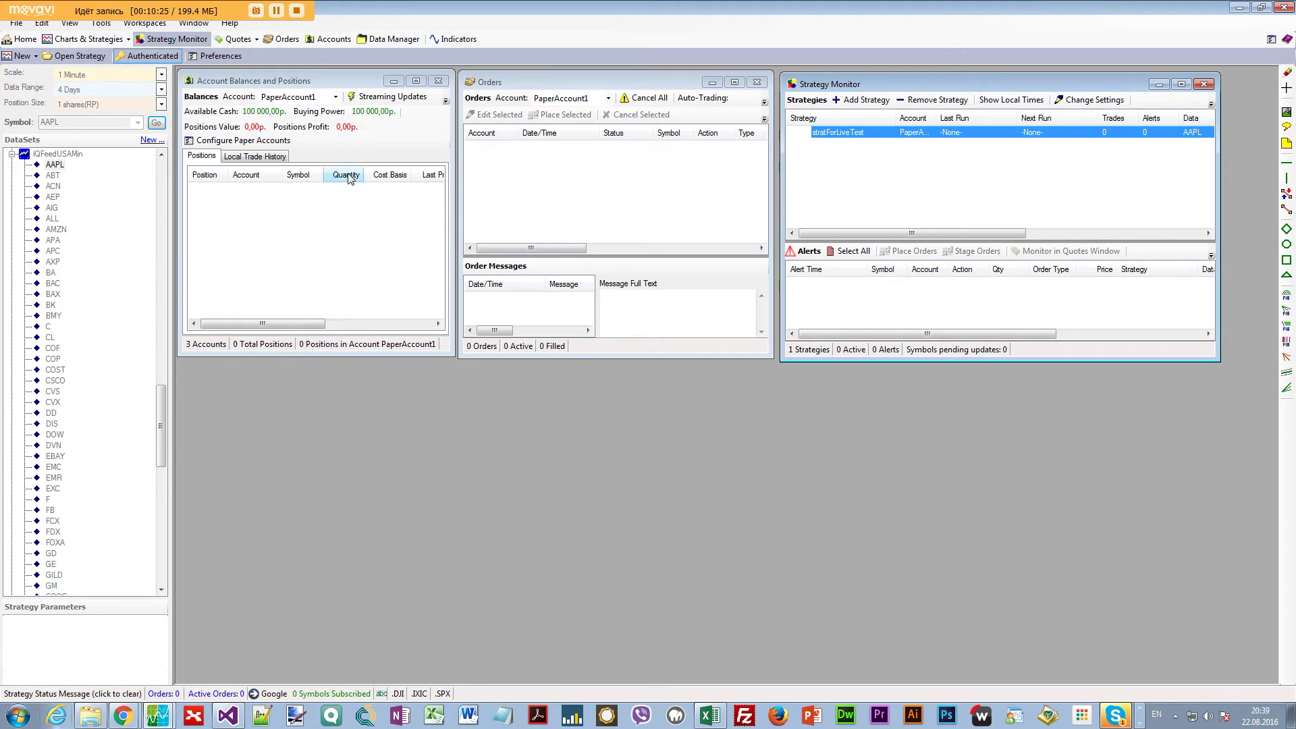
Open stratForLiveTest from the Strategy Monitor in its own strategy window and widen it below the three other windows.
left_click_drag(262, 323, 220, 317)
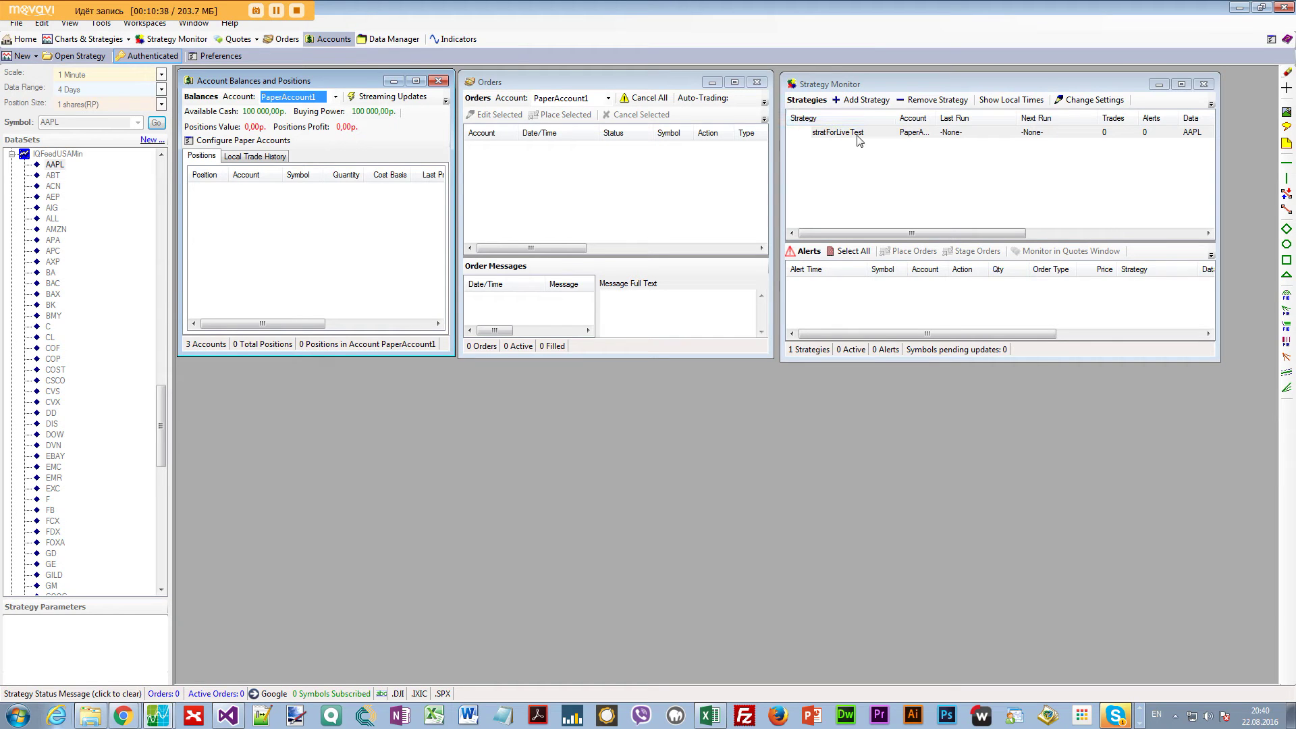
right_click(885, 137)
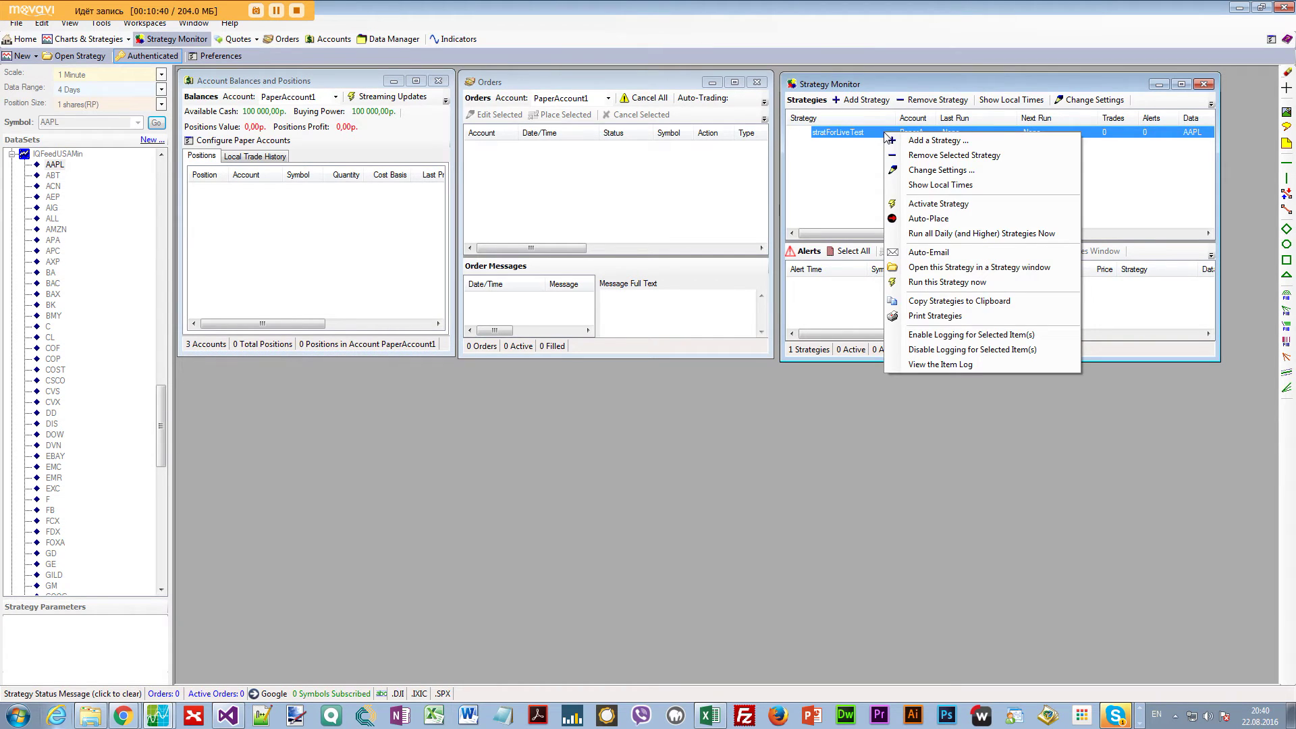
left_click(955, 270)
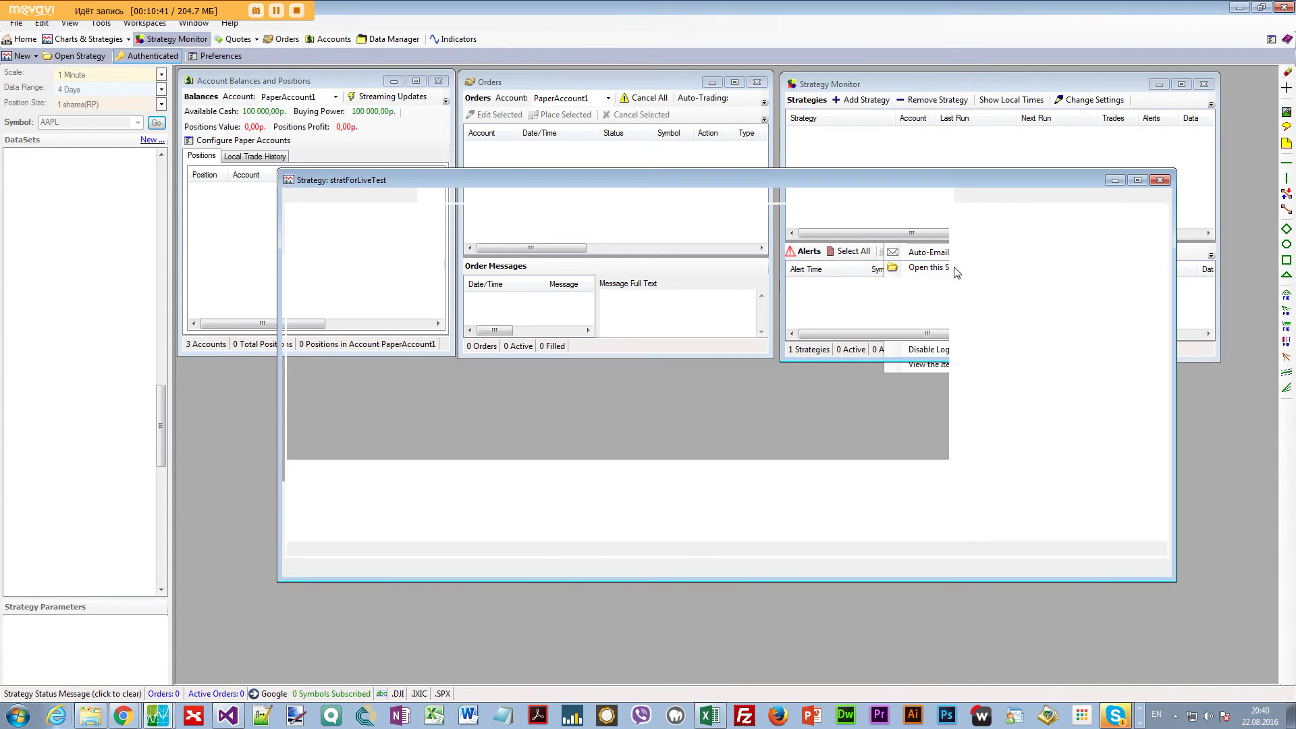
left_click_drag(507, 186, 514, 366)
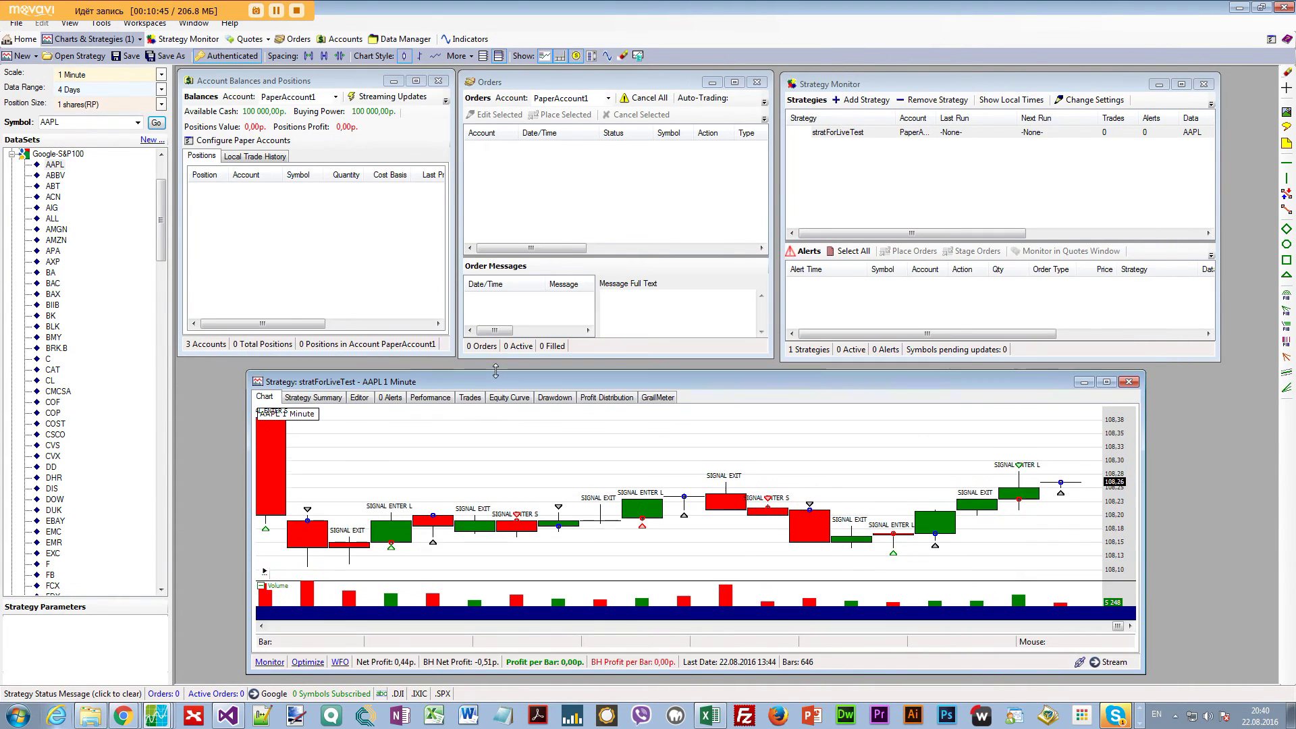
left_click_drag(1087, 378, 1044, 378)
left_click_drag(1101, 459, 1232, 459)
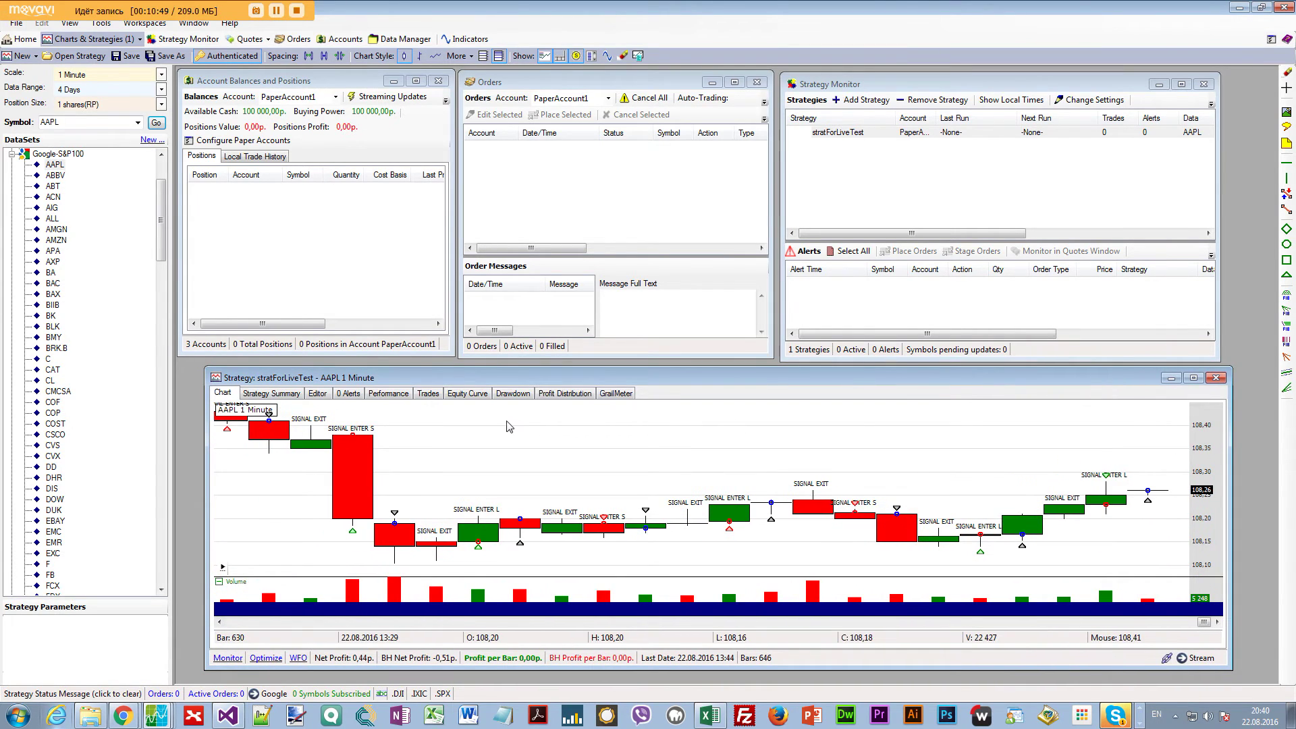
Open the debug log from the strategy's editor, keep it topmost, and place it over the strategy's chart.
left_click(317, 392)
left_click(1145, 407)
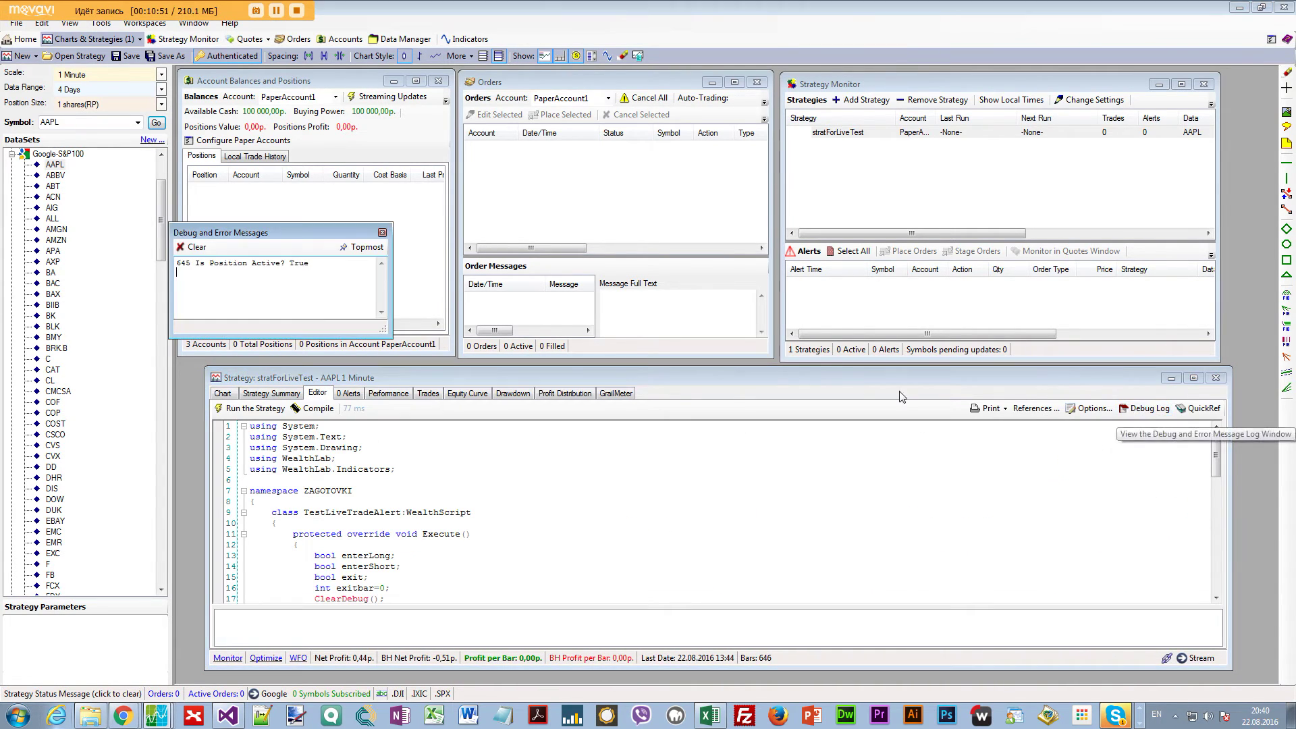
left_click(363, 246)
left_click_drag(252, 236, 736, 456)
left_click(220, 394)
left_click(1218, 622)
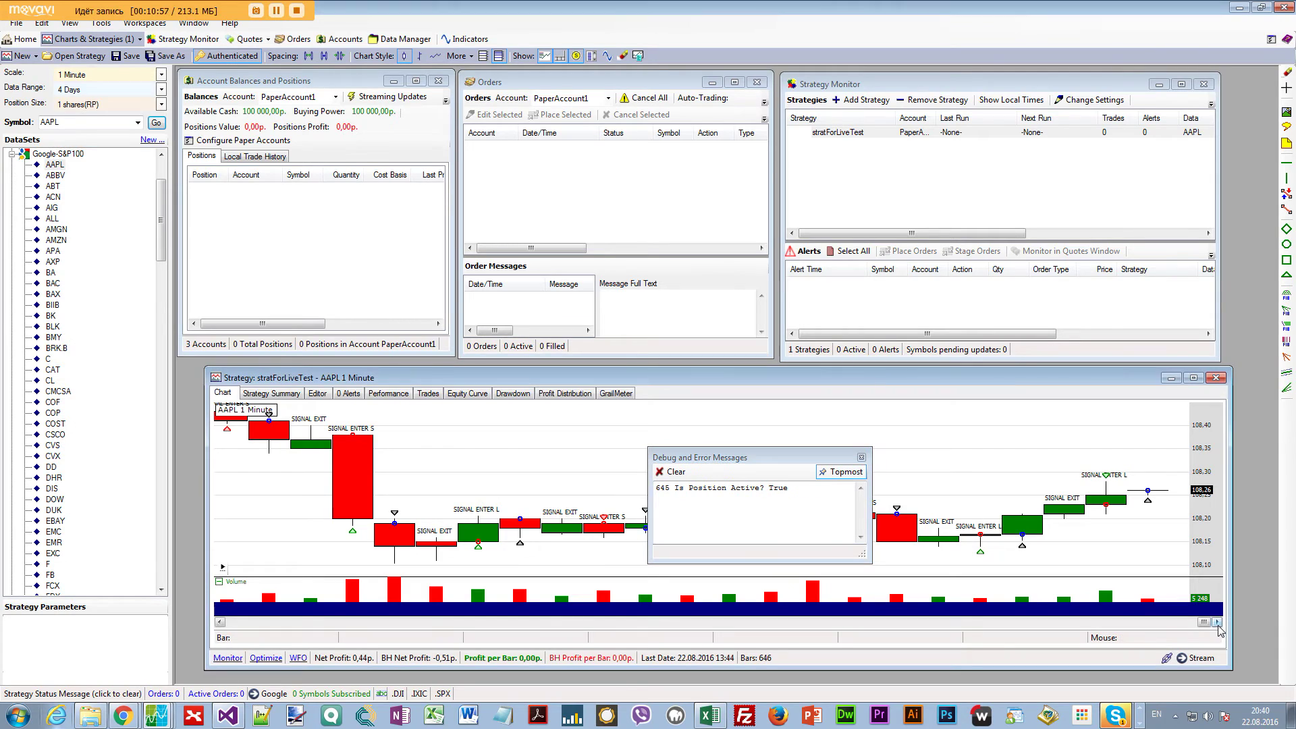
left_click_drag(809, 465, 942, 432)
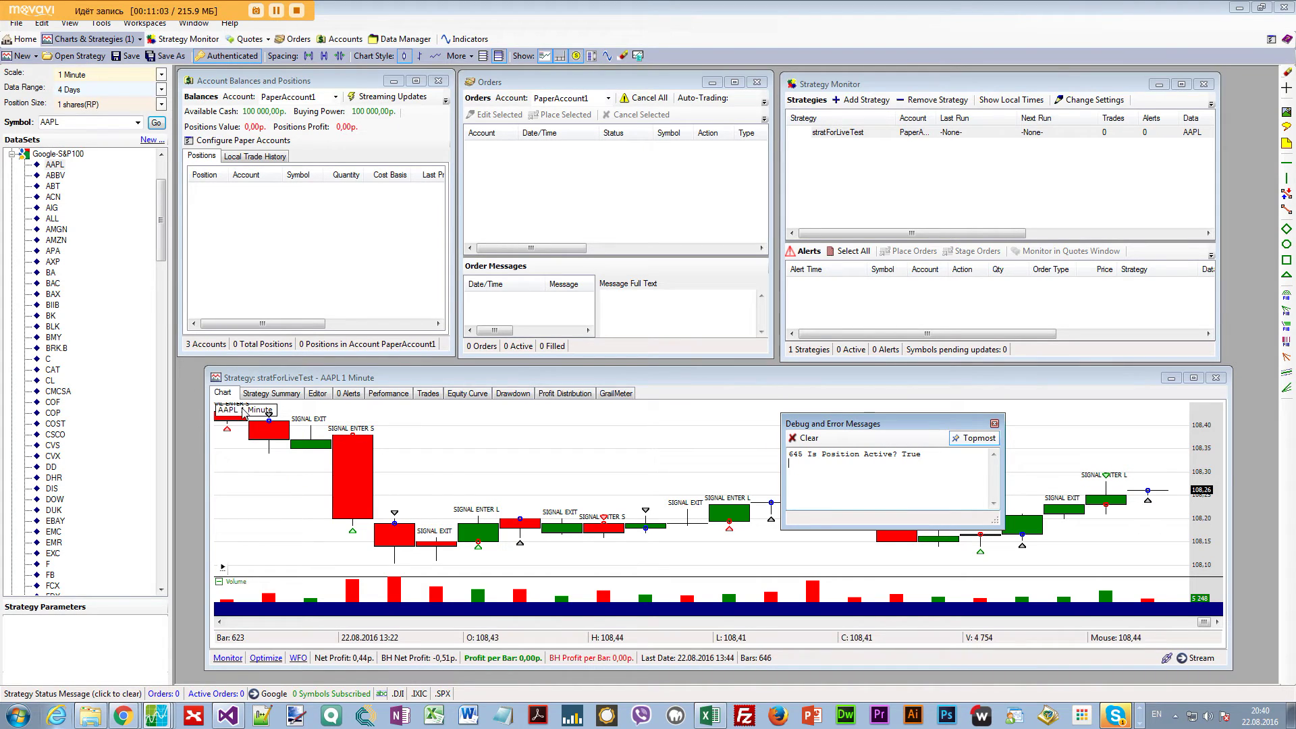
Check which streaming data provider is selected in the preferences.
mouse_move(241, 419)
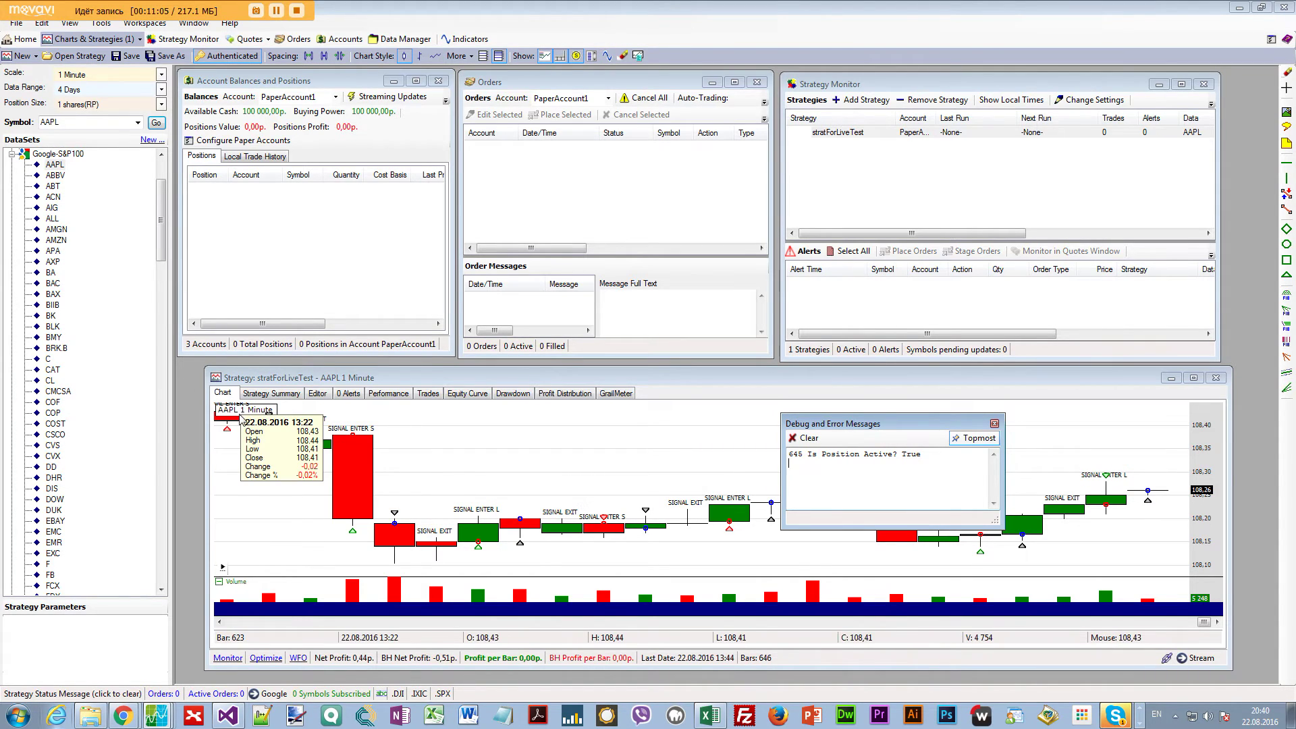
left_click(22, 57)
left_click(55, 172)
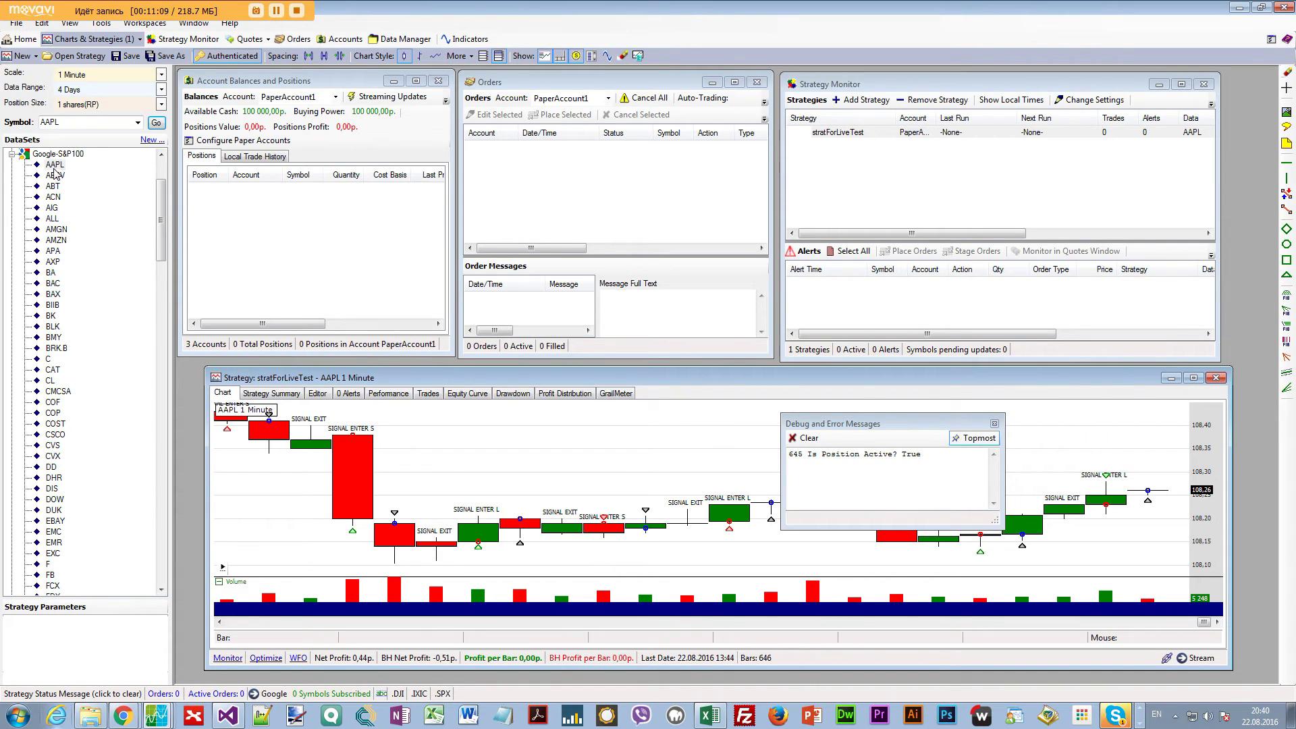
left_click(16, 22)
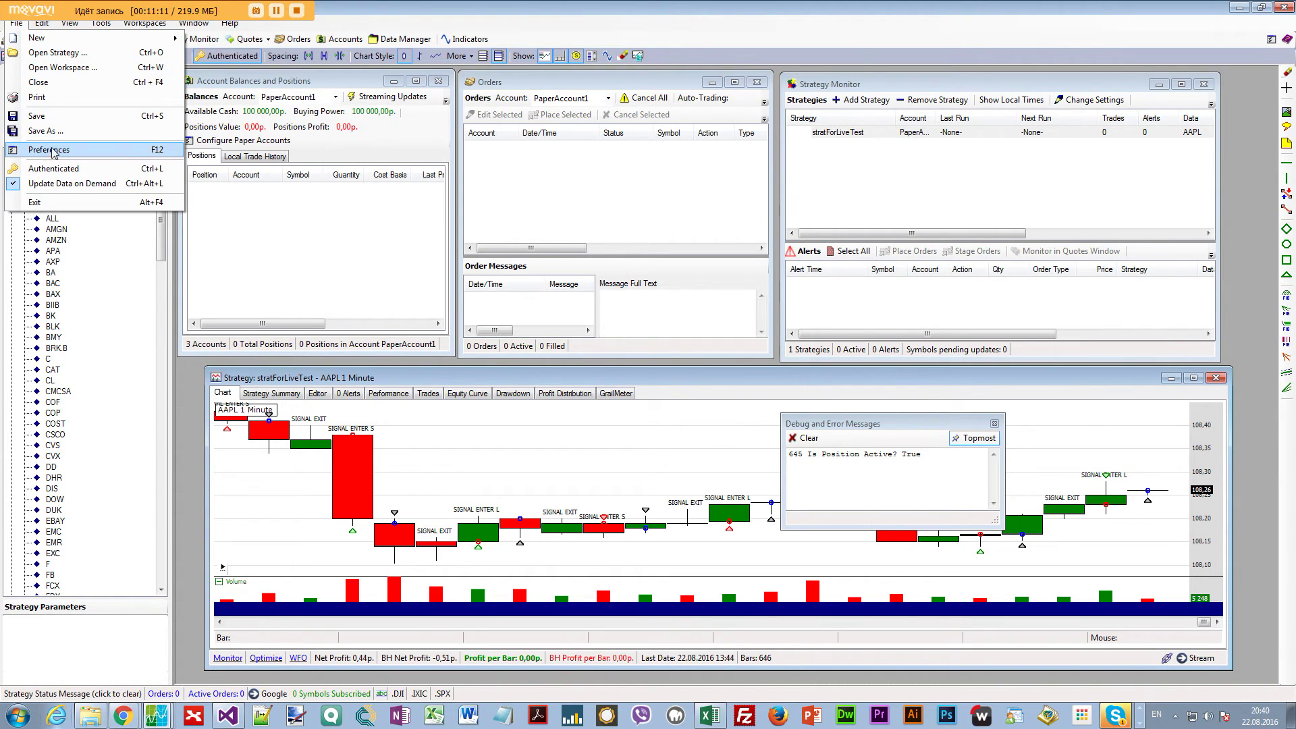
left_click(52, 149)
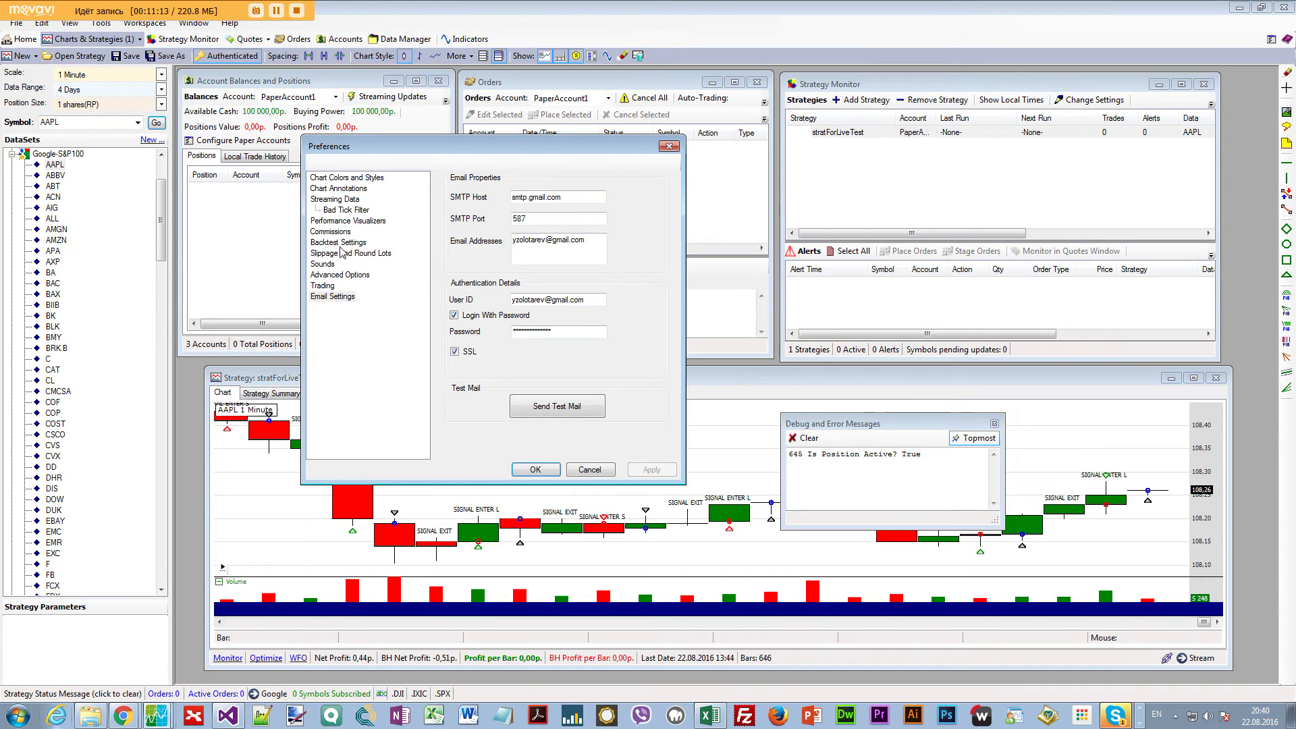
left_click(336, 201)
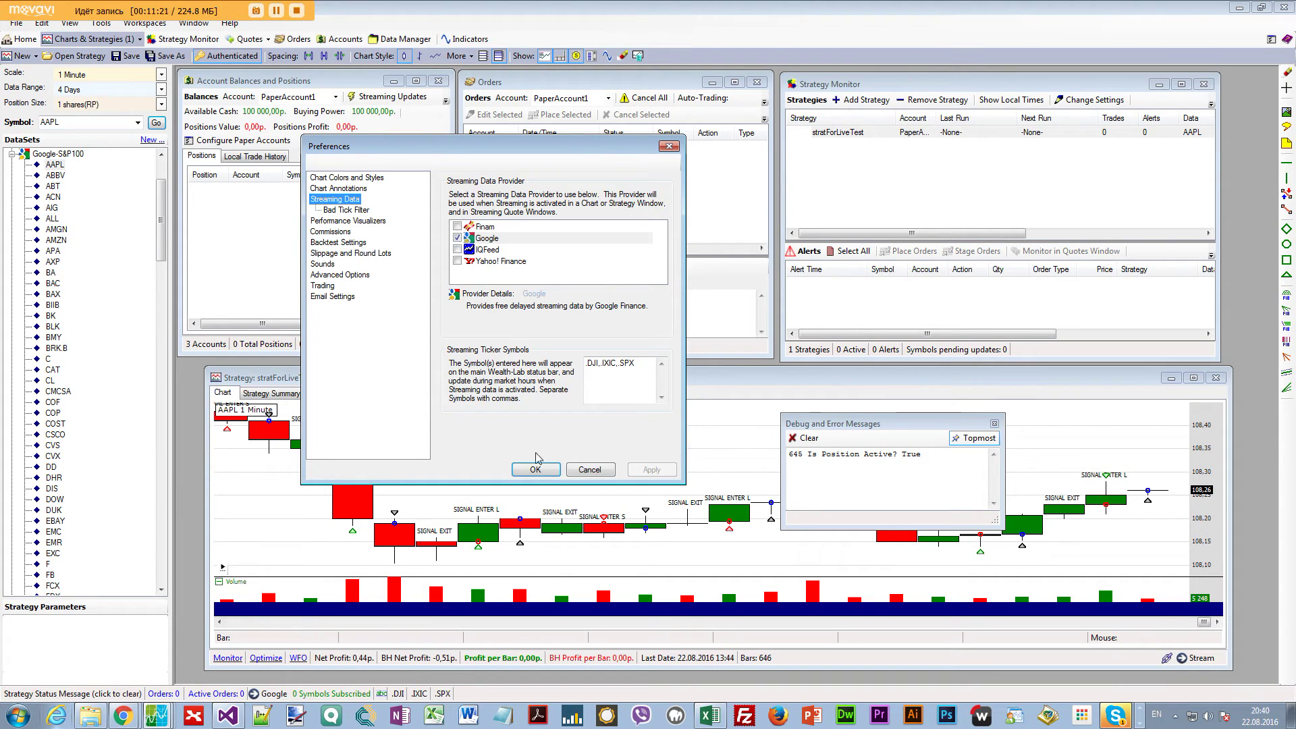
left_click(537, 472)
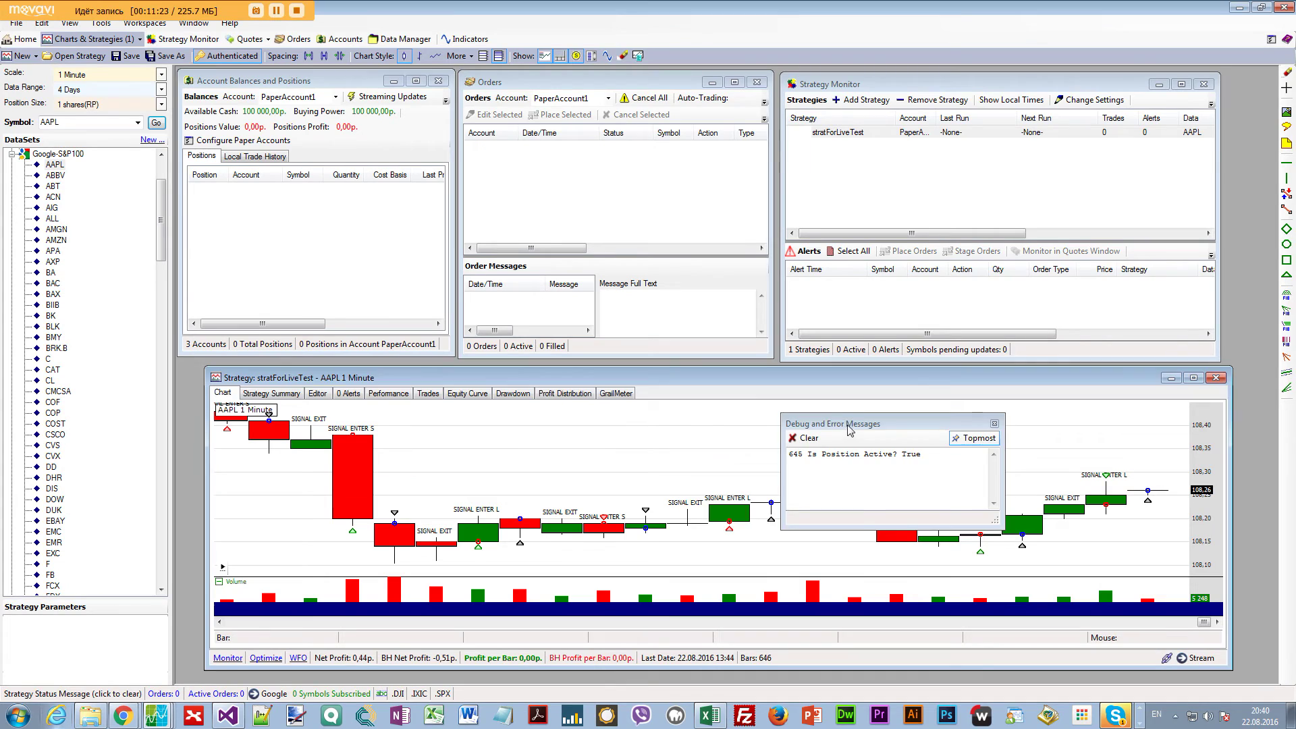
Enable streaming on the AAPL 1 Minute chart and move the debug messages window away from the latest bars.
left_click_drag(849, 429, 687, 421)
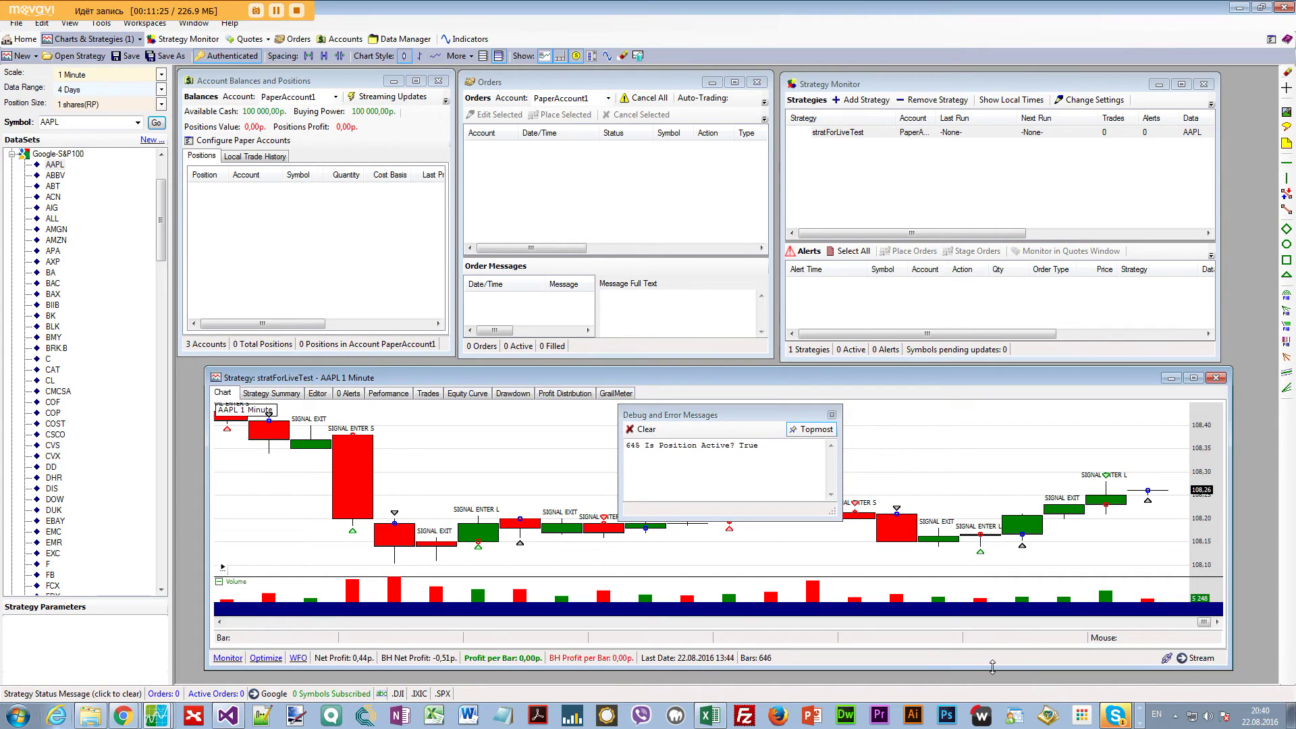
left_click(1196, 657)
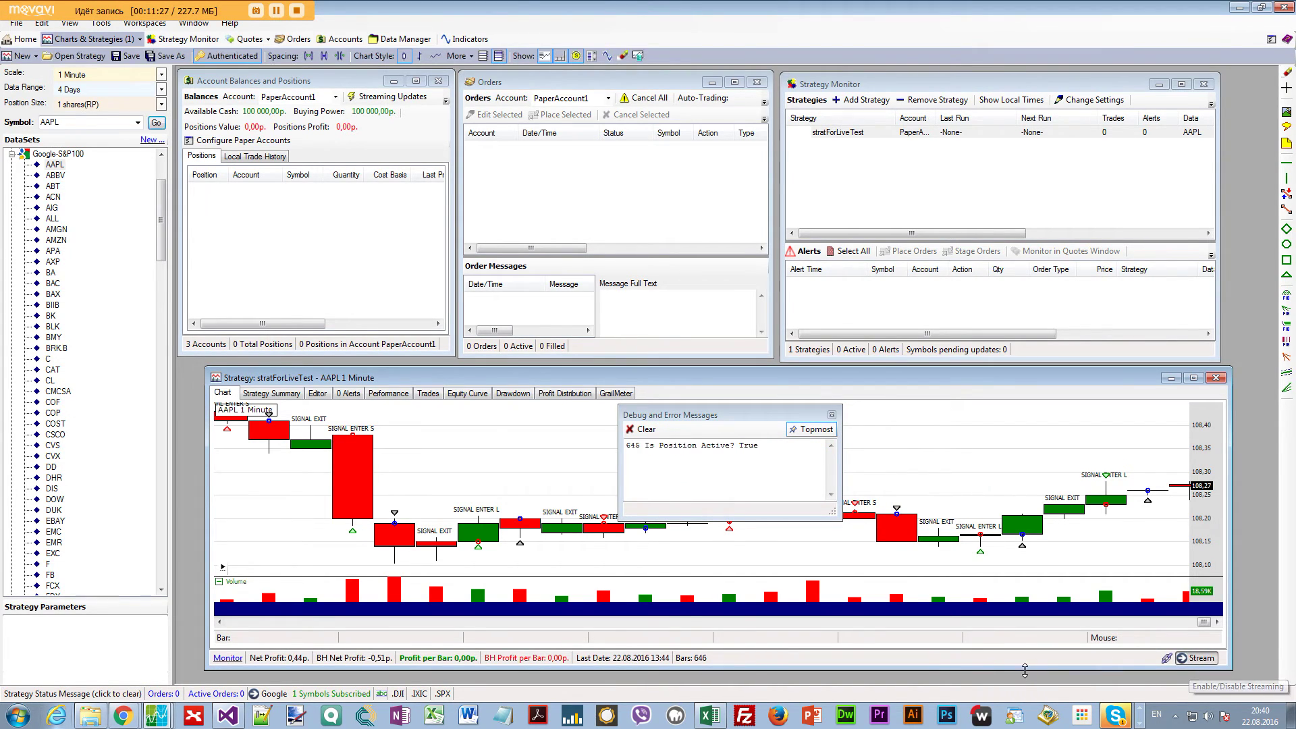
mouse_move(1108, 503)
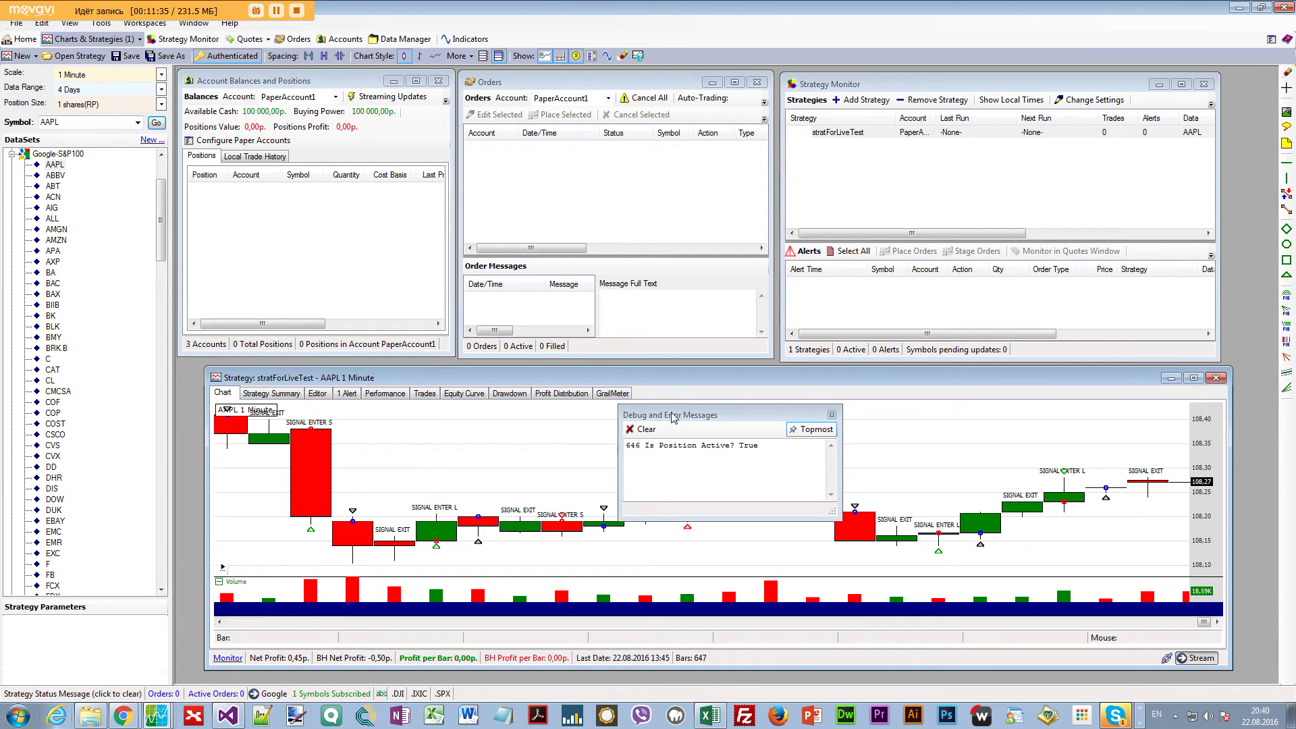
left_click_drag(673, 417, 603, 438)
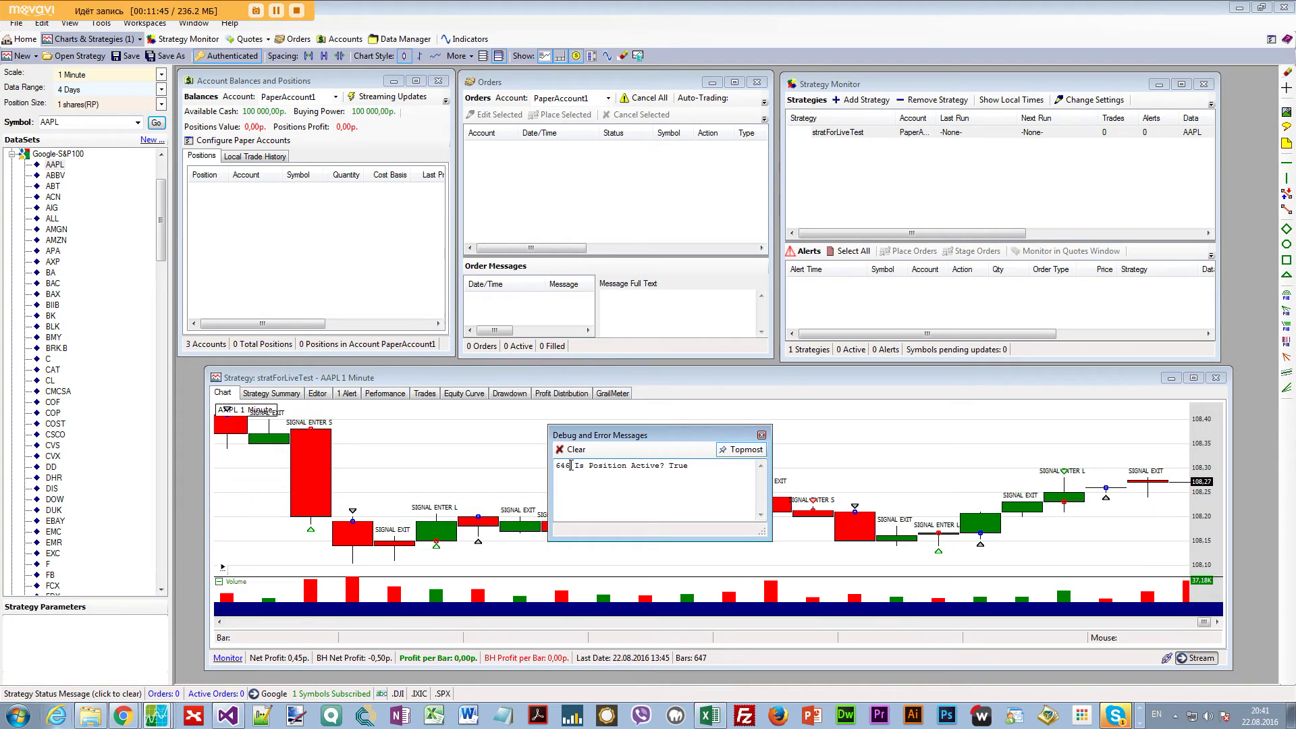
Compare the debug message with the strategy's alert and the latest AAPL bars, moving the debug messages window up off the chart's centre.
left_click_drag(574, 471, 675, 467)
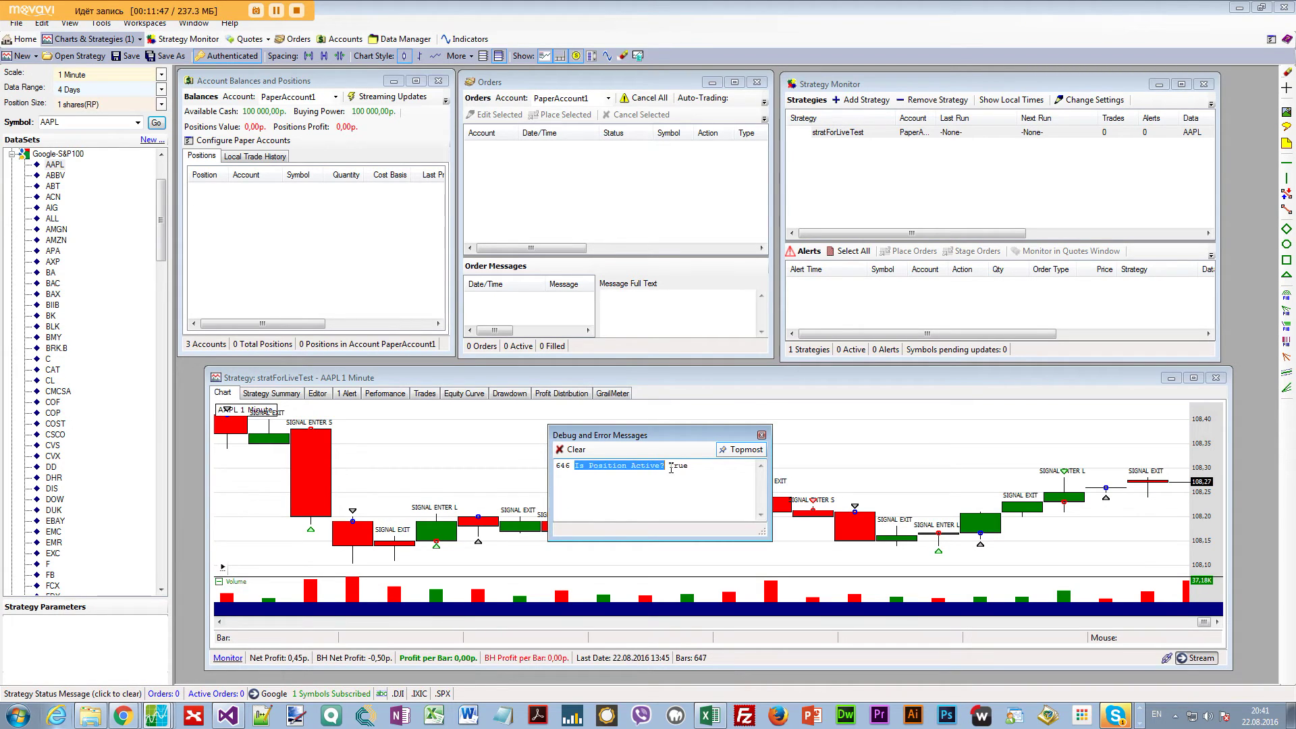
double_click(678, 465)
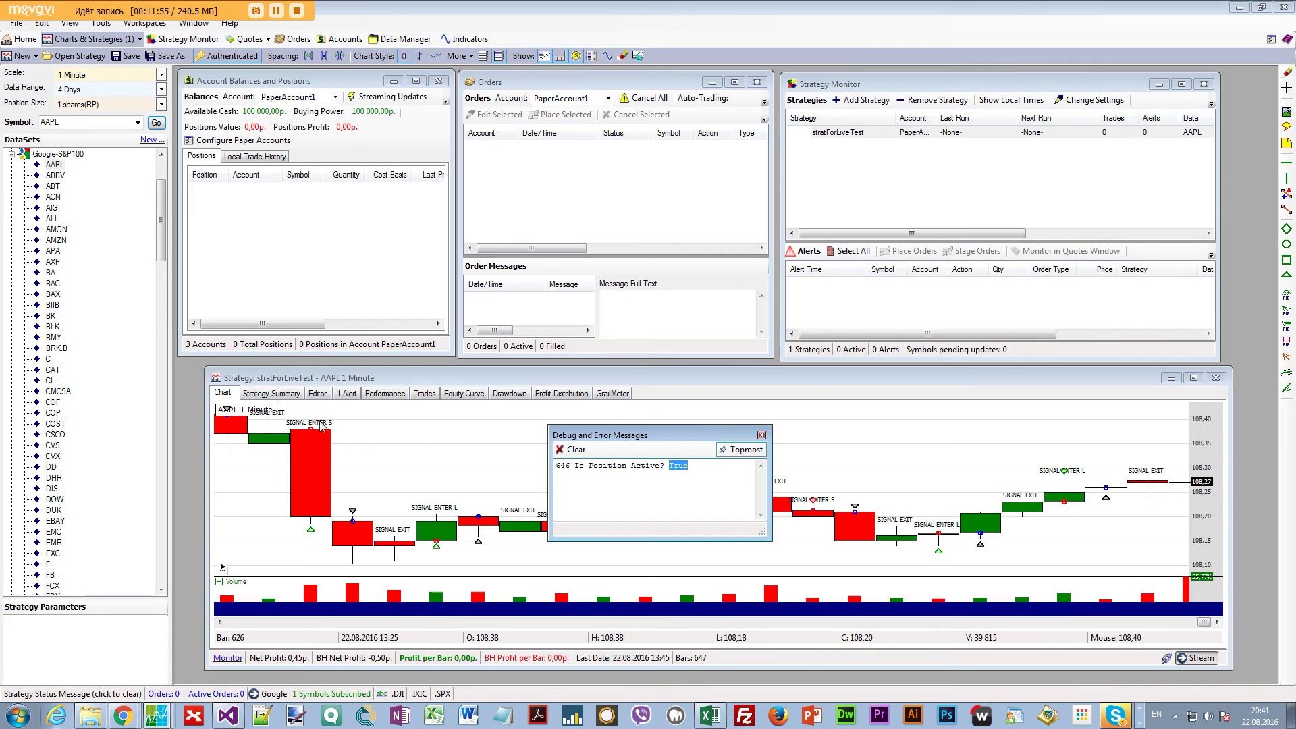
left_click(346, 394)
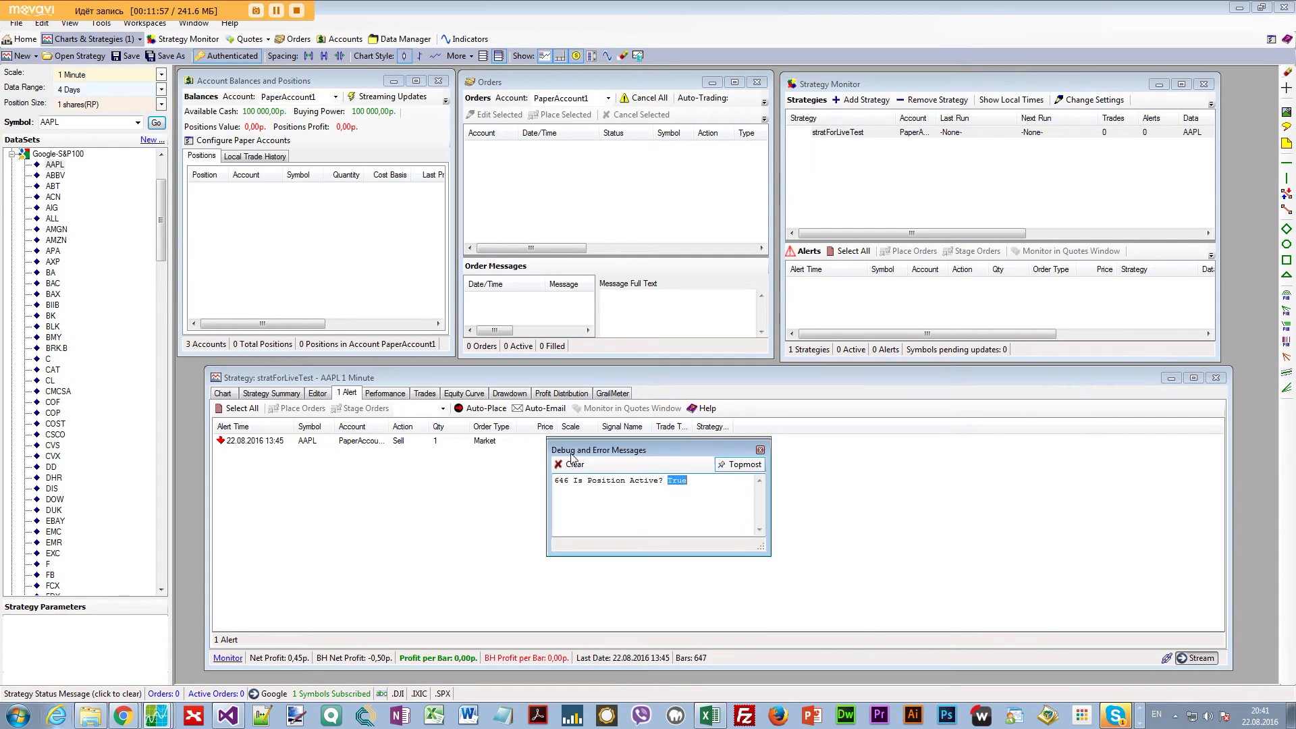
left_click(222, 394)
mouse_move(1108, 501)
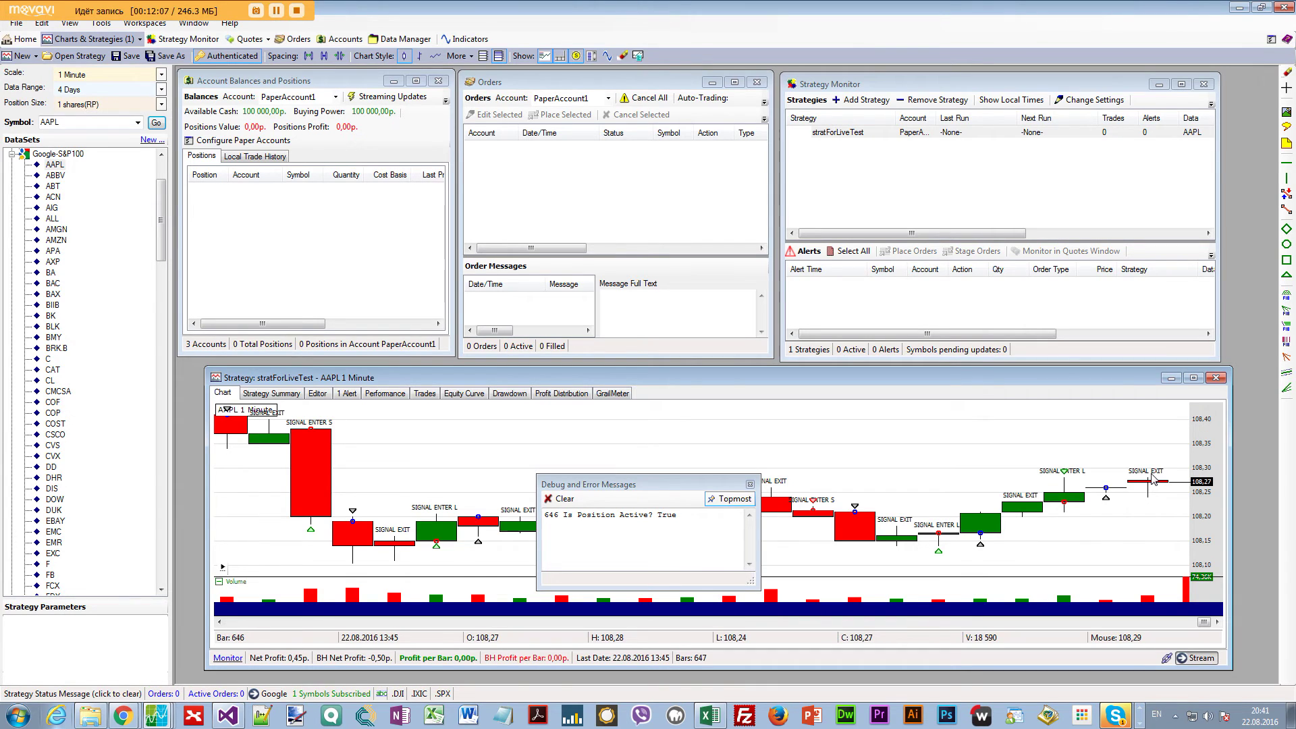
mouse_move(1147, 476)
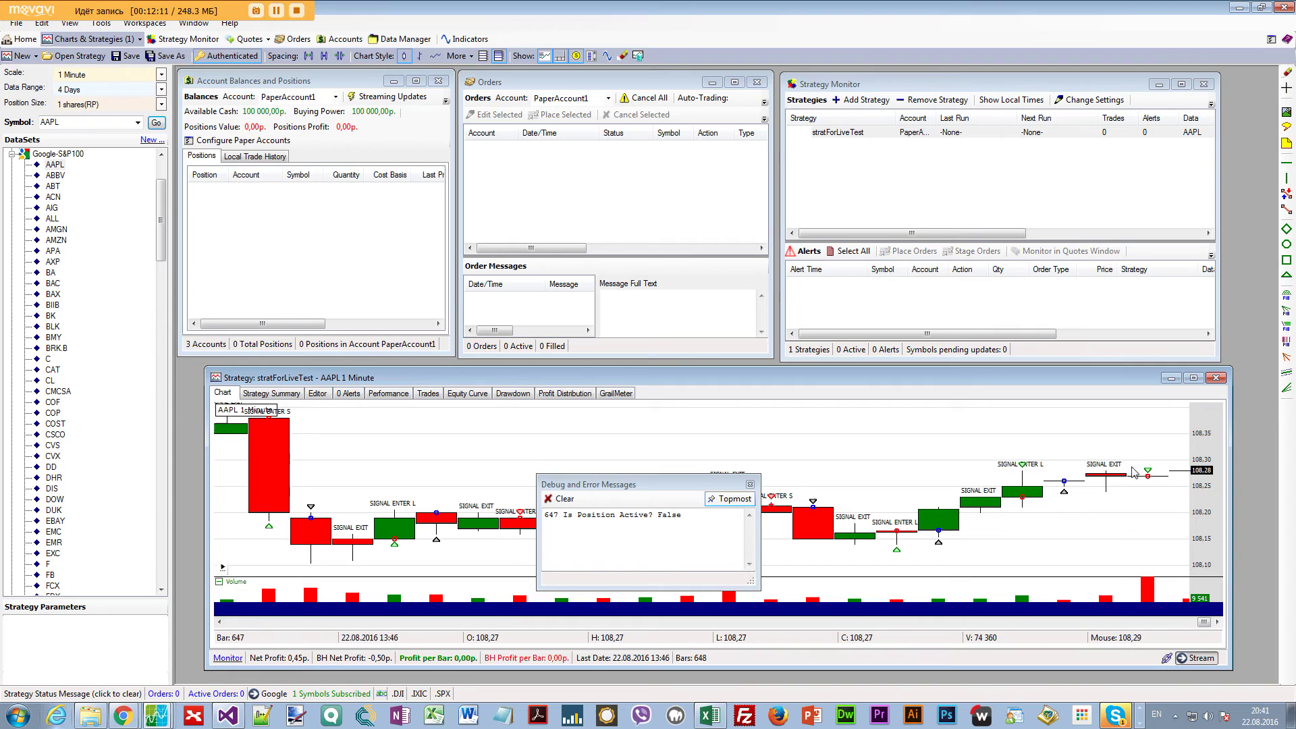
left_click_drag(644, 487, 616, 378)
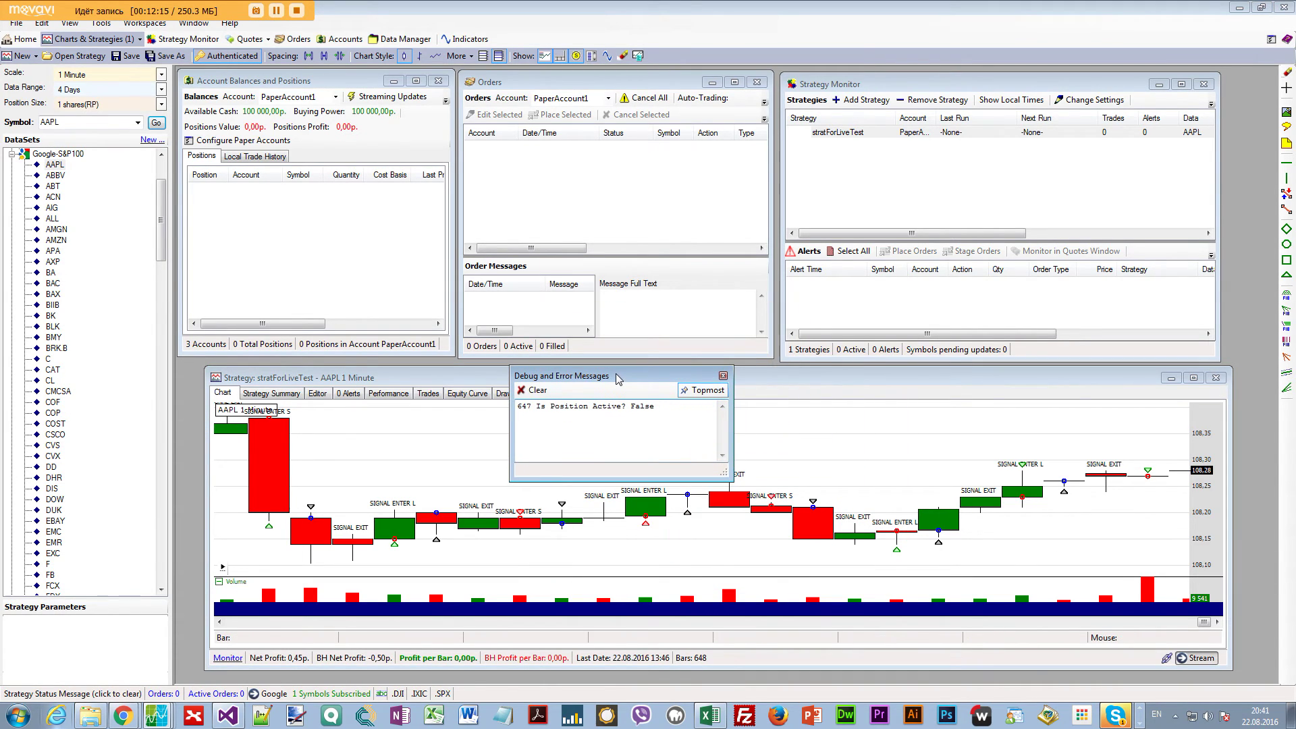
Activate stratForLiveTest in the enlarged Strategy Monitor so it produces alerts automatically, and restore the window to its place in the layout.
left_click(881, 335)
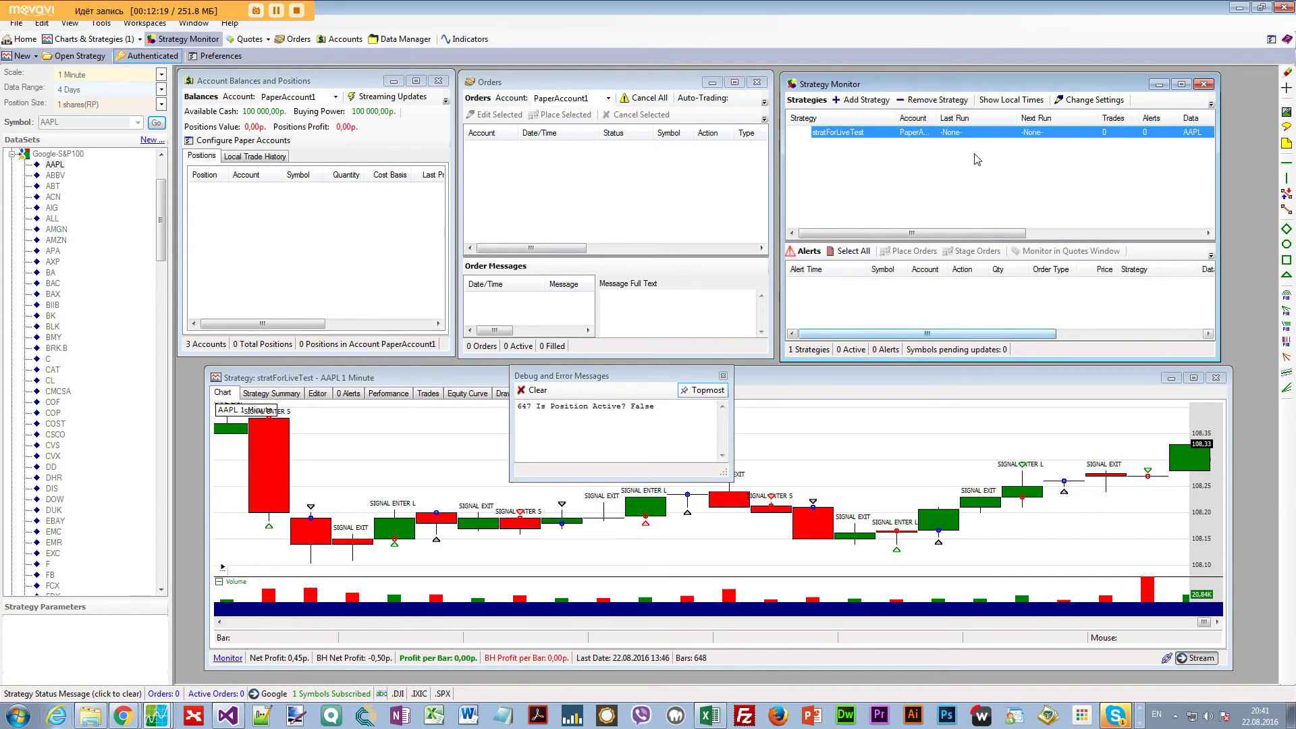
mouse_move(892, 334)
left_mouse_down()
mouse_move(907, 338)
mouse_move(893, 336)
left_mouse_up()
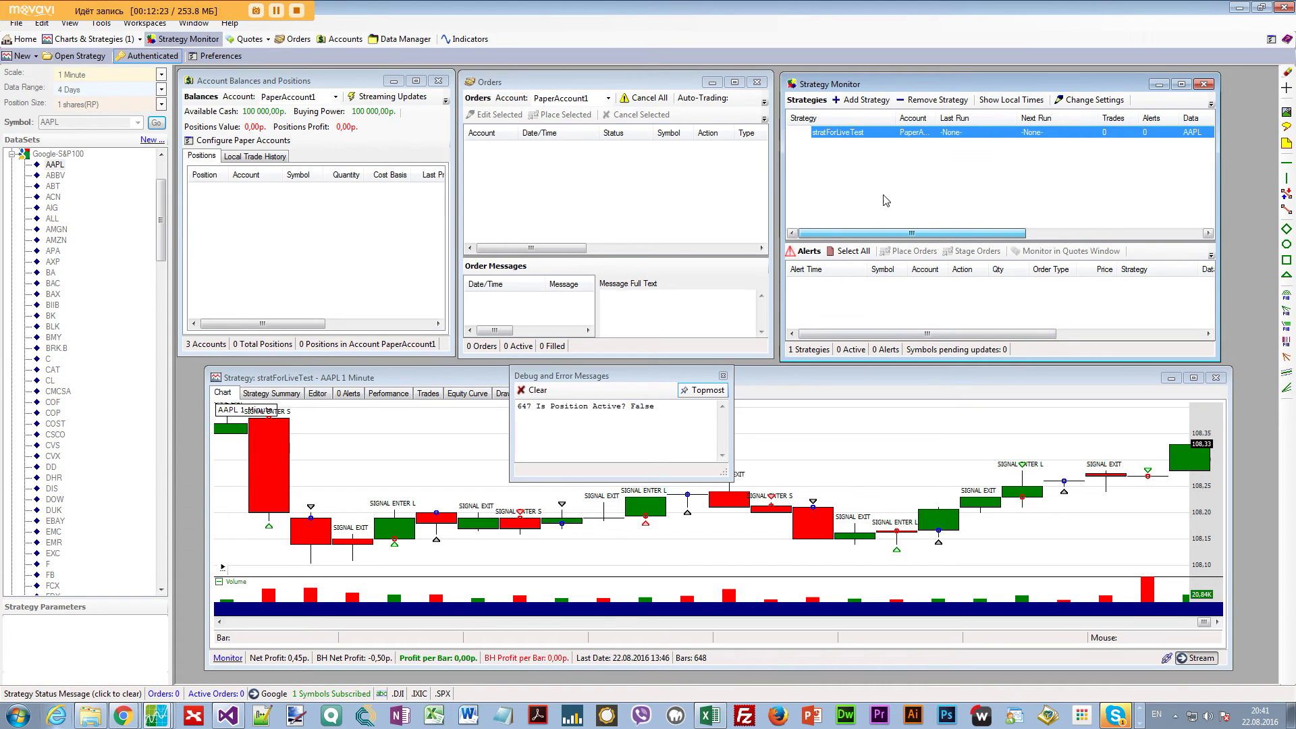
left_click(1181, 83)
left_click(584, 75)
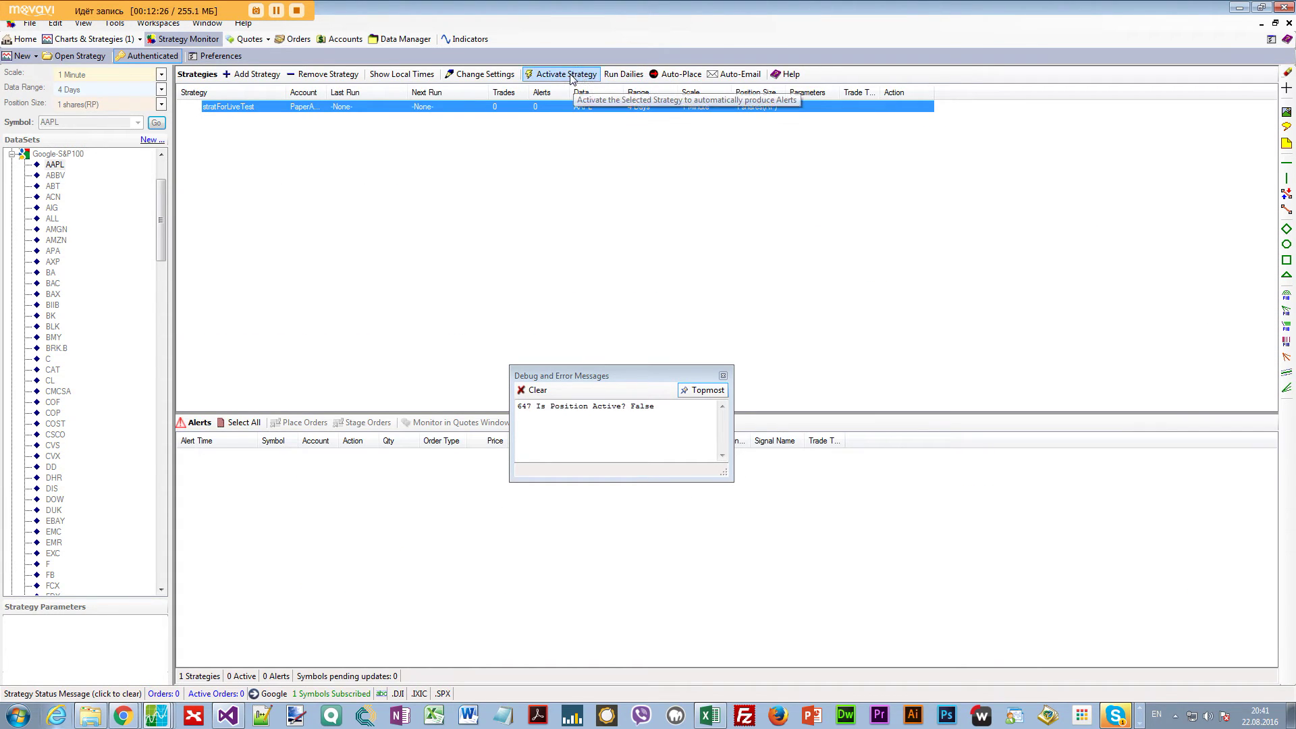
left_click(1275, 23)
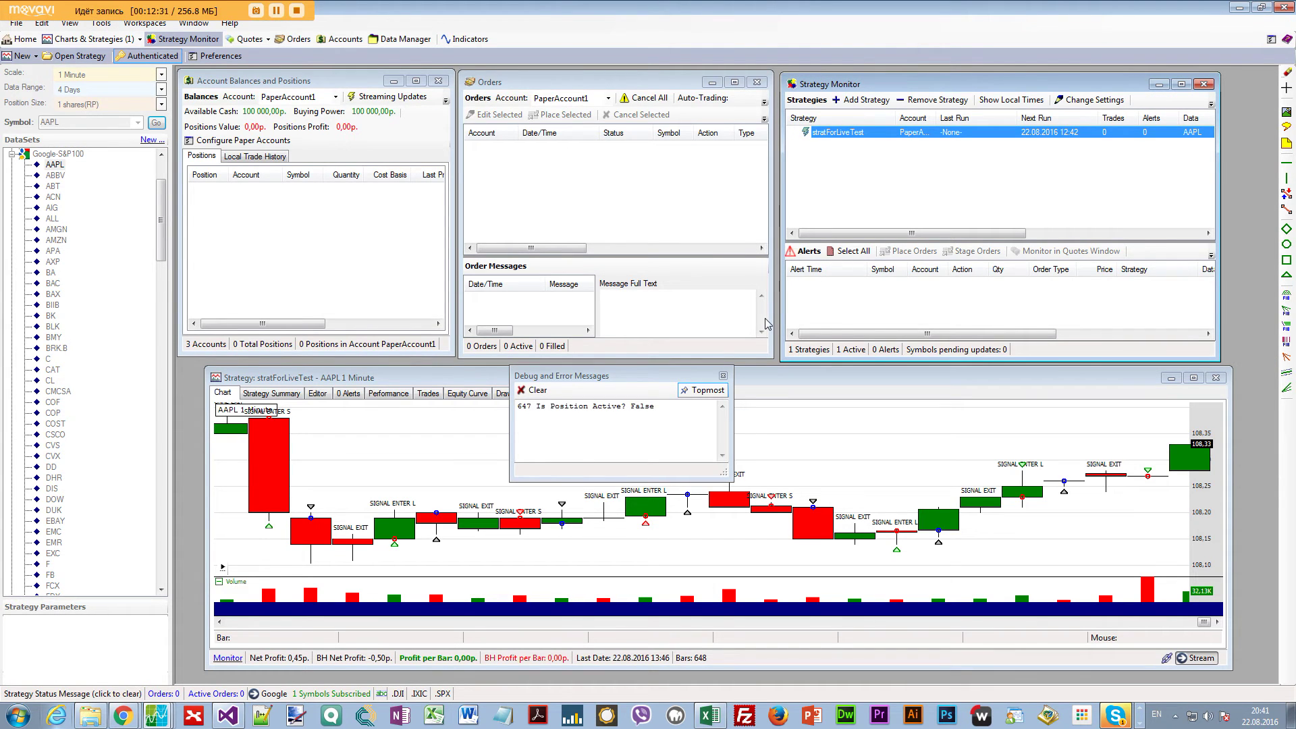
Compare the latest bar's signal with the strategy window's alert, and place the debug messages window below the alert row.
left_click_drag(621, 379, 619, 410)
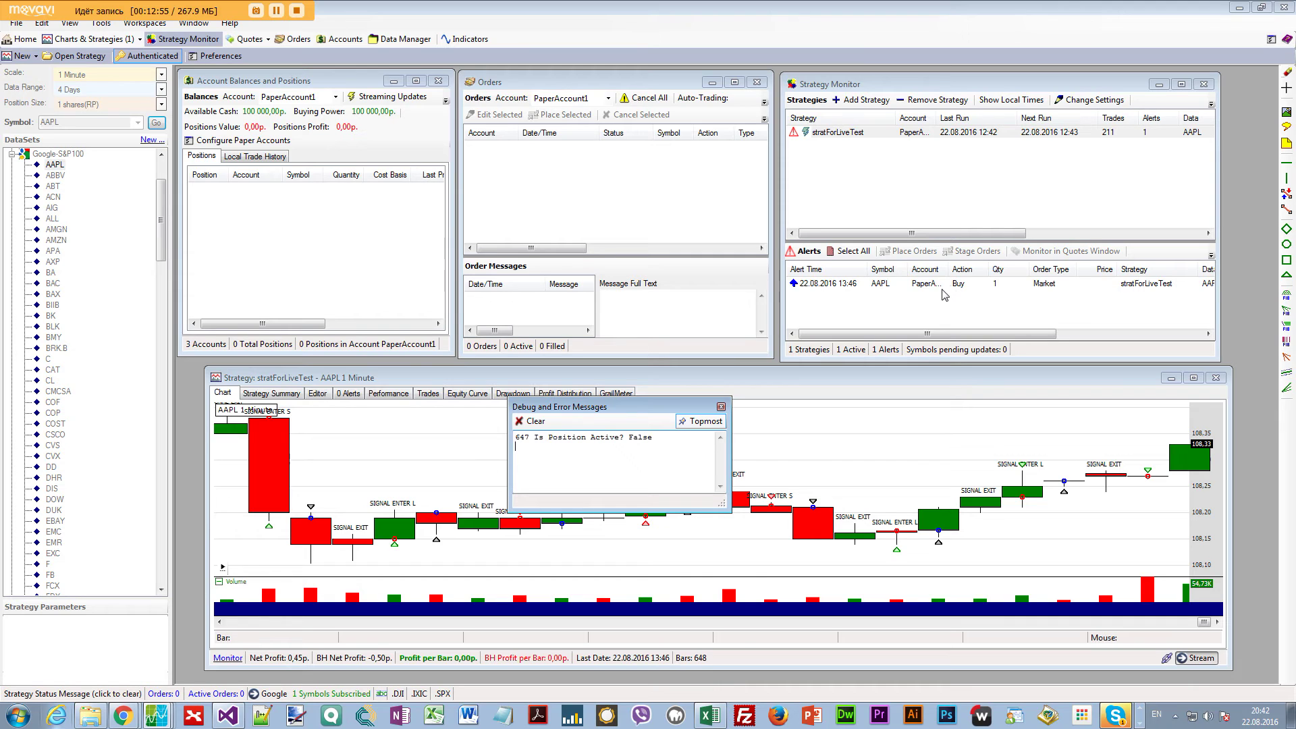
mouse_move(1148, 476)
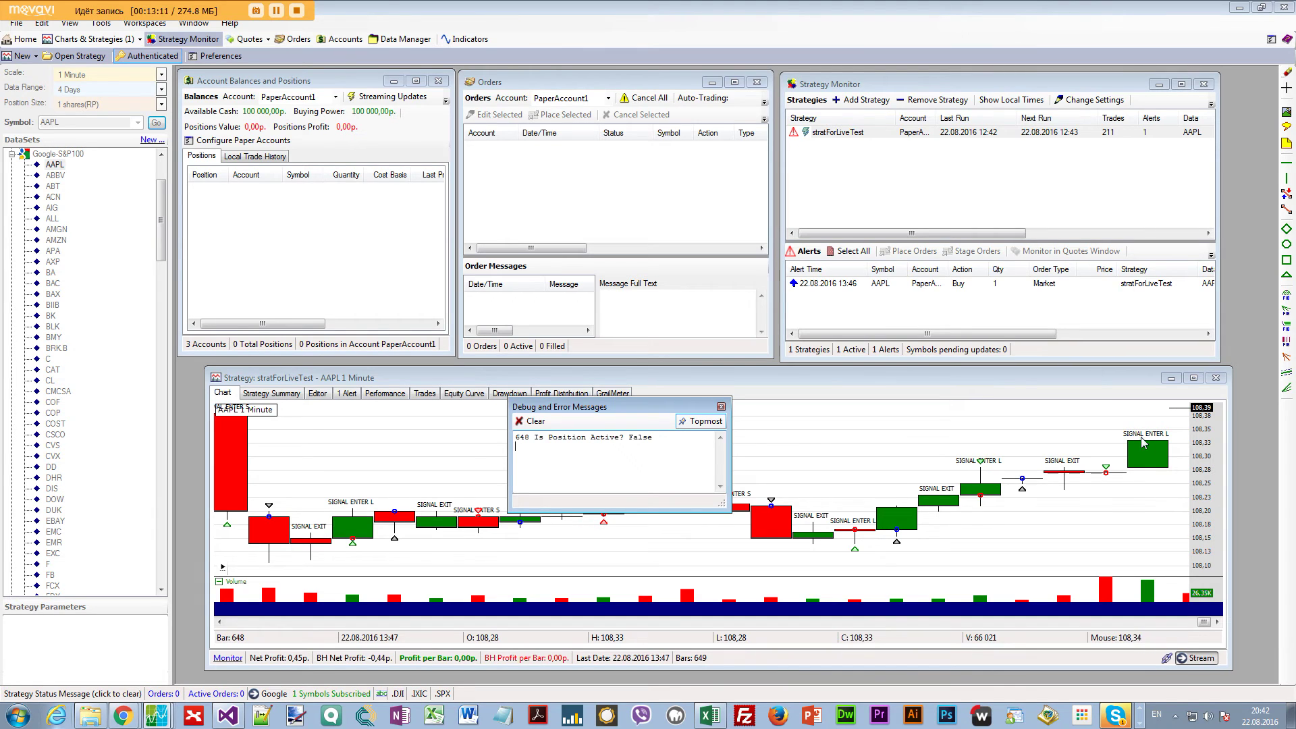
mouse_move(1147, 452)
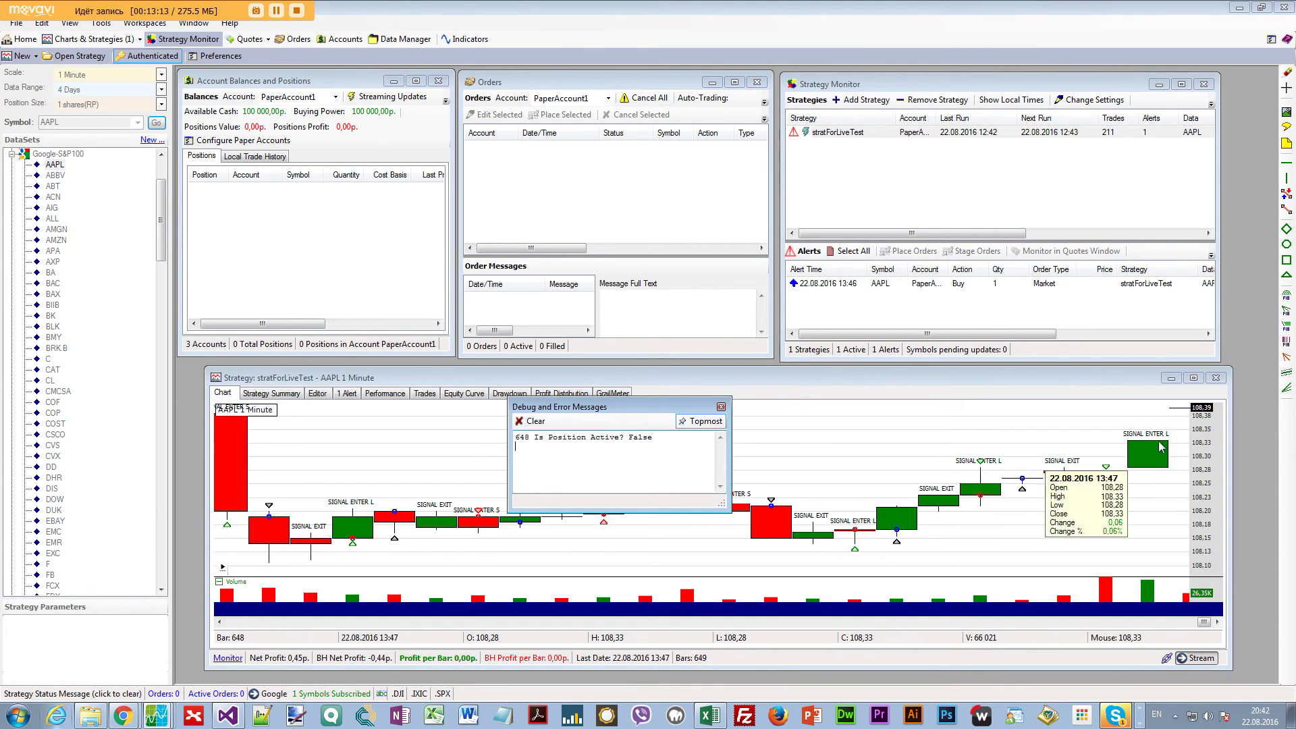
left_click(347, 395)
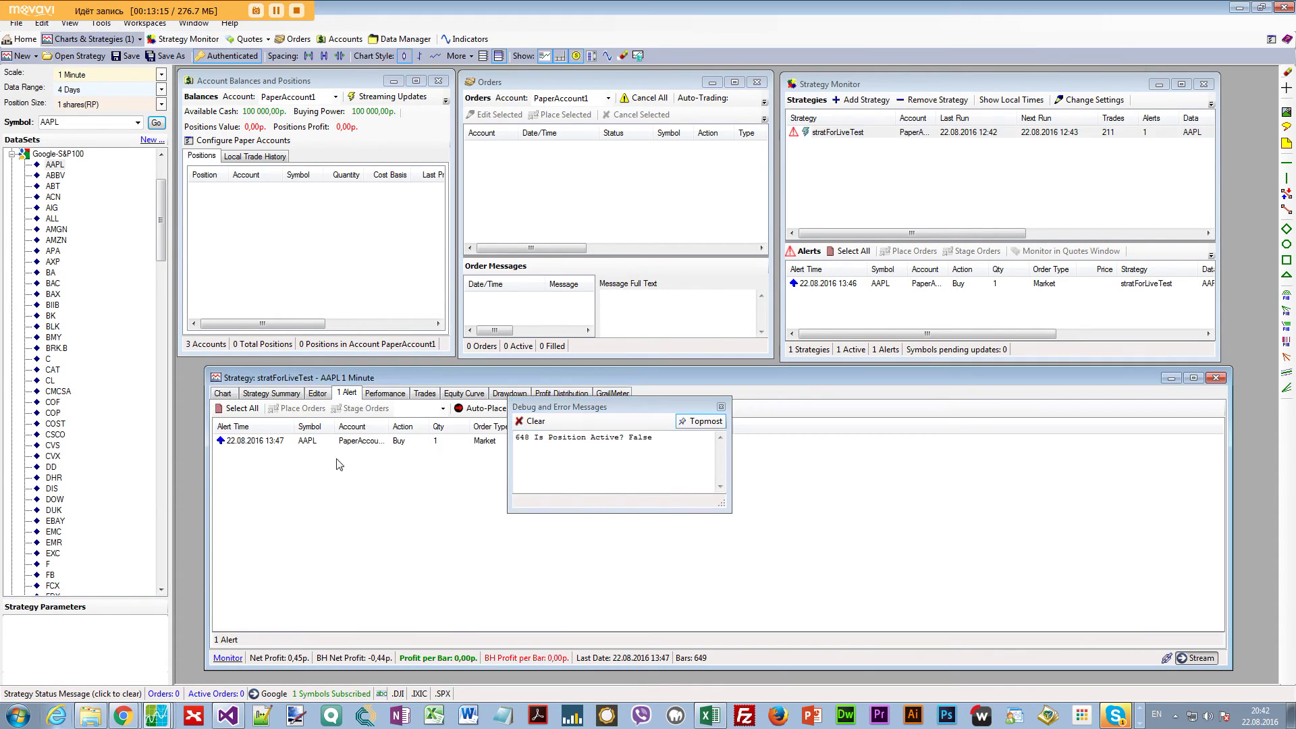
left_click_drag(597, 412, 582, 477)
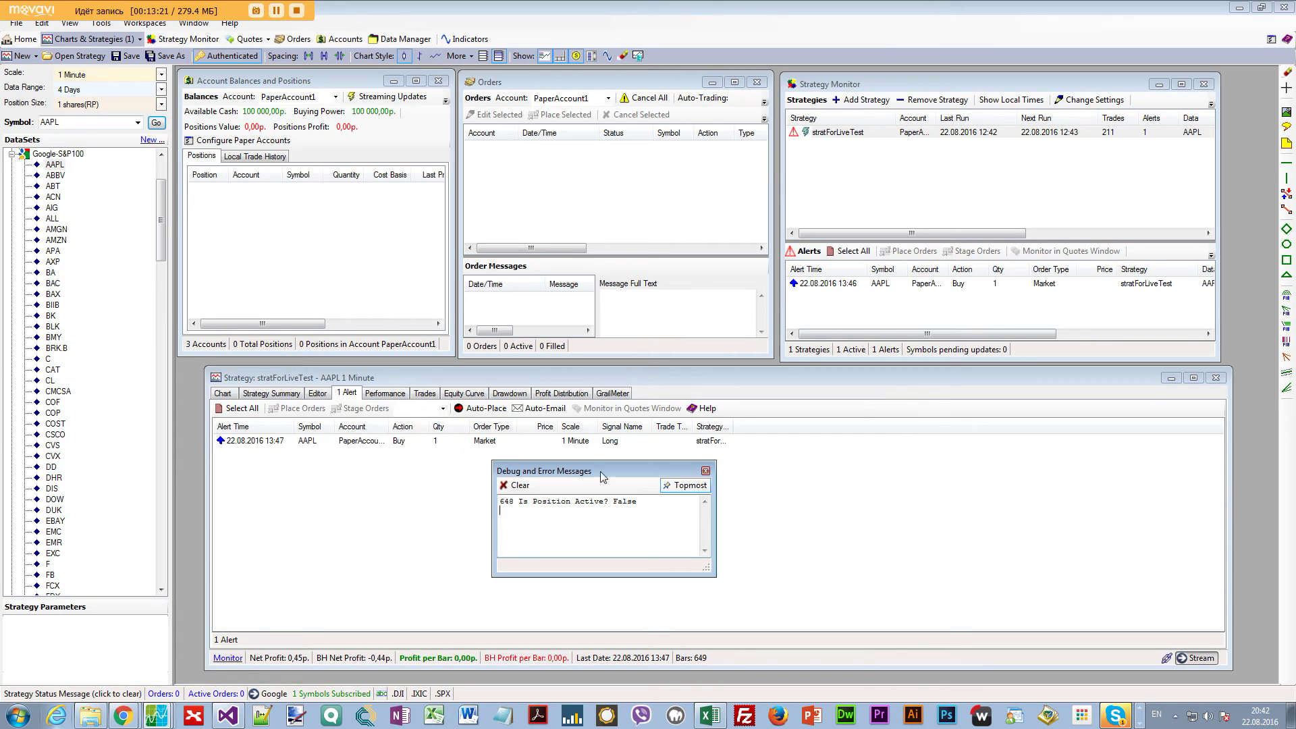
left_click(224, 394)
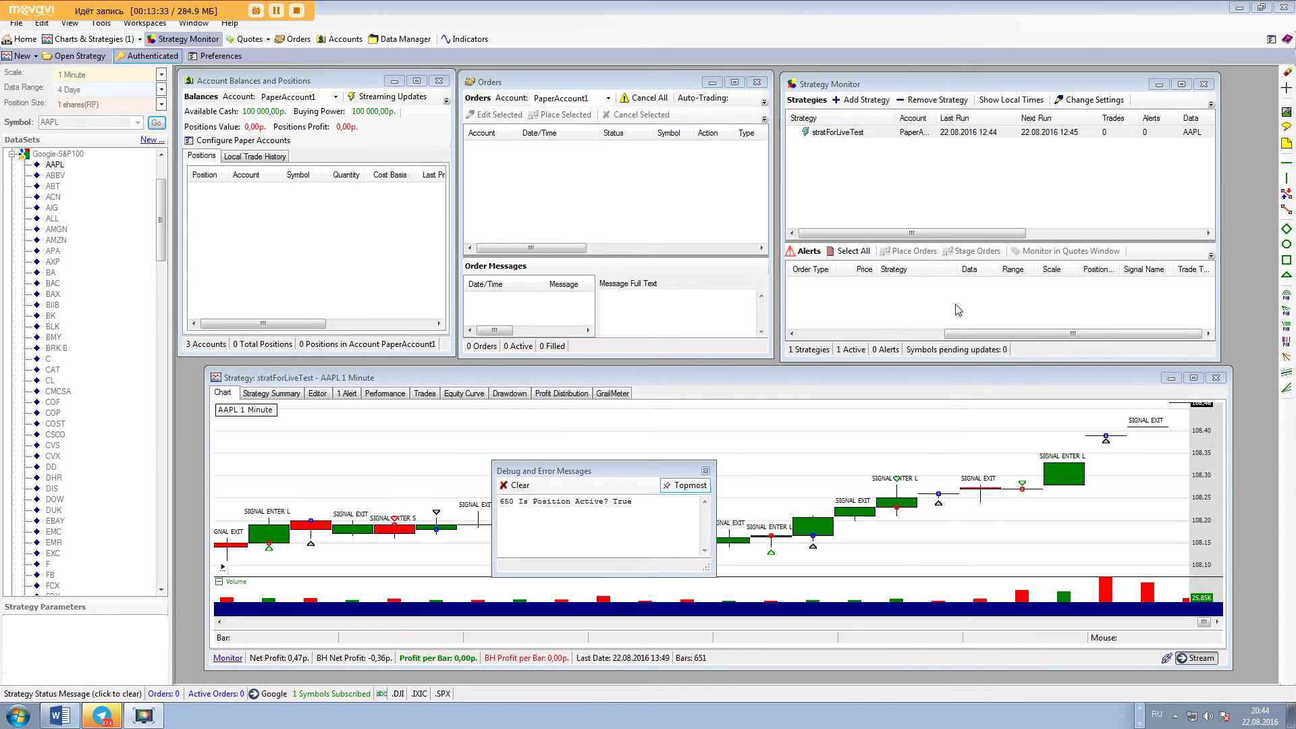
Enable Auto-Place and Auto-Email for the alerts in the stratForLiveTest strategy window.
left_click_drag(1072, 333, 927, 333)
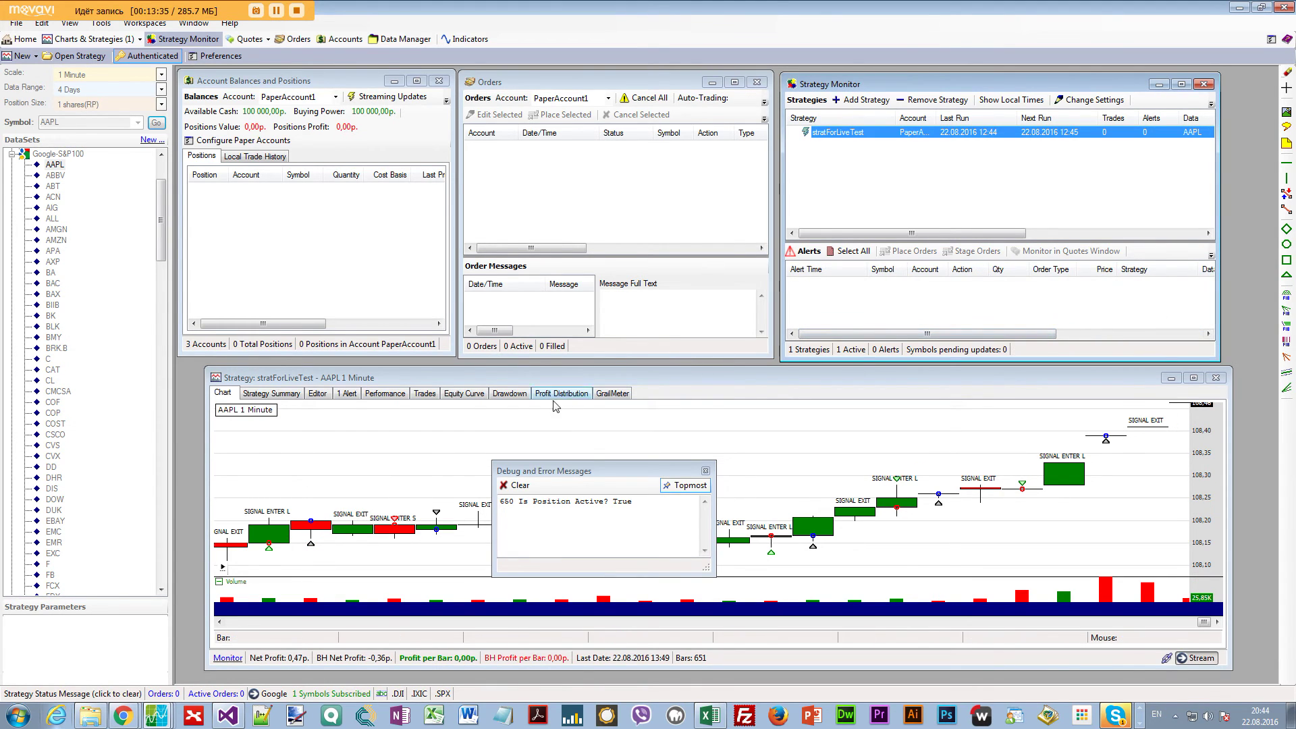
left_click_drag(905, 235, 1085, 236)
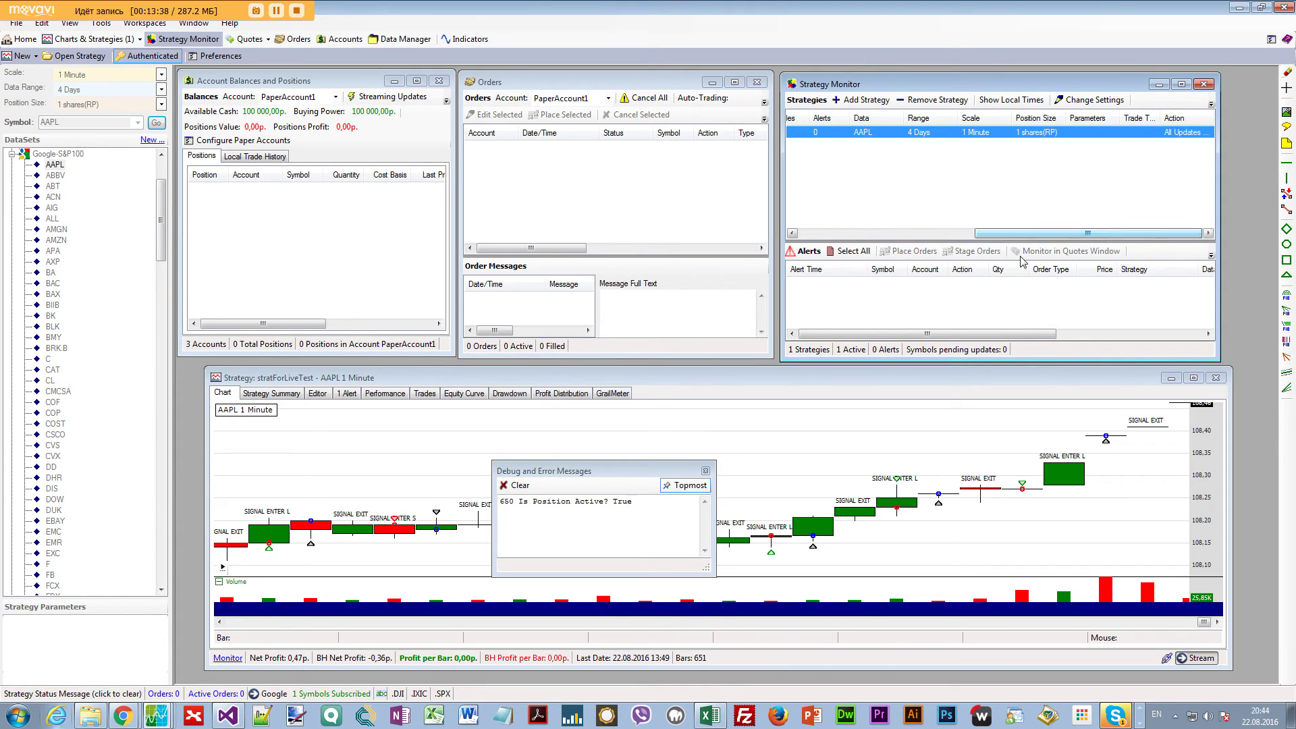
left_click(350, 394)
left_click(475, 409)
left_click(540, 408)
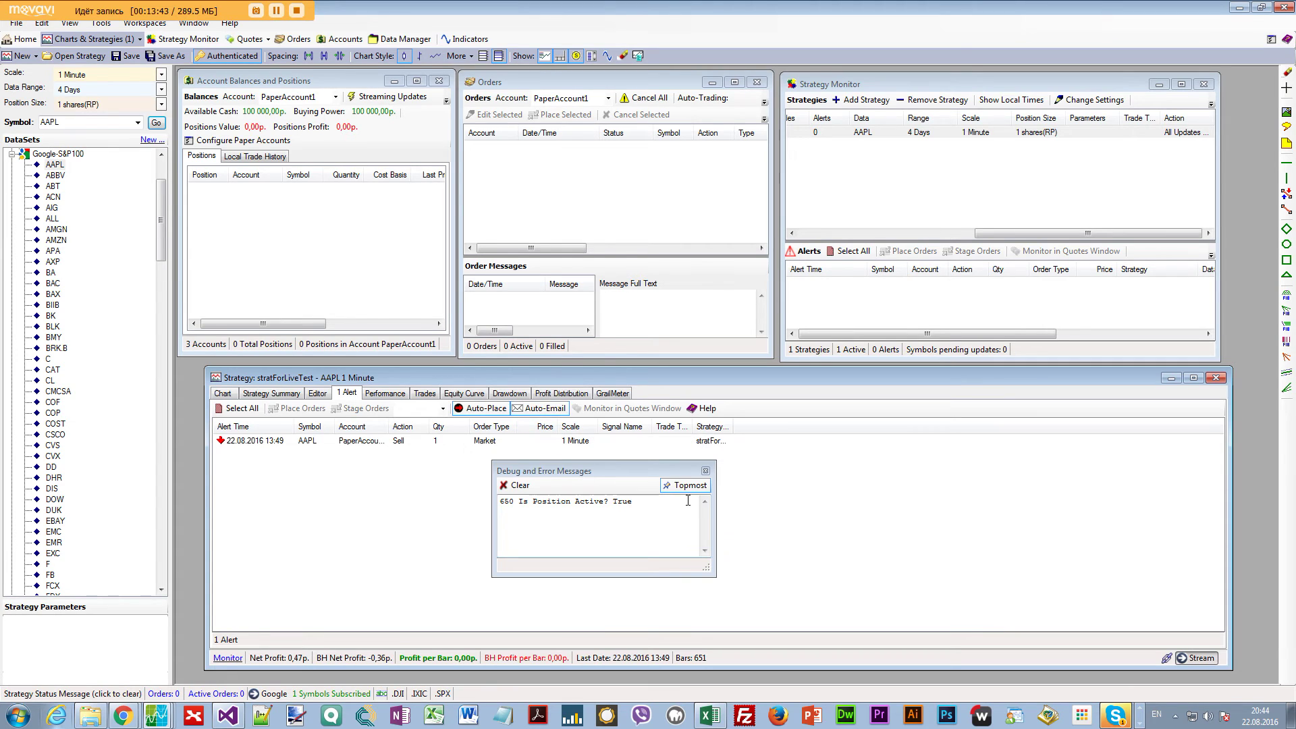
Turn on Auto-Place for stratForLiveTest in the enlarged Strategy Monitor and restore the window to its place in the layout.
left_click_drag(951, 334, 1034, 241)
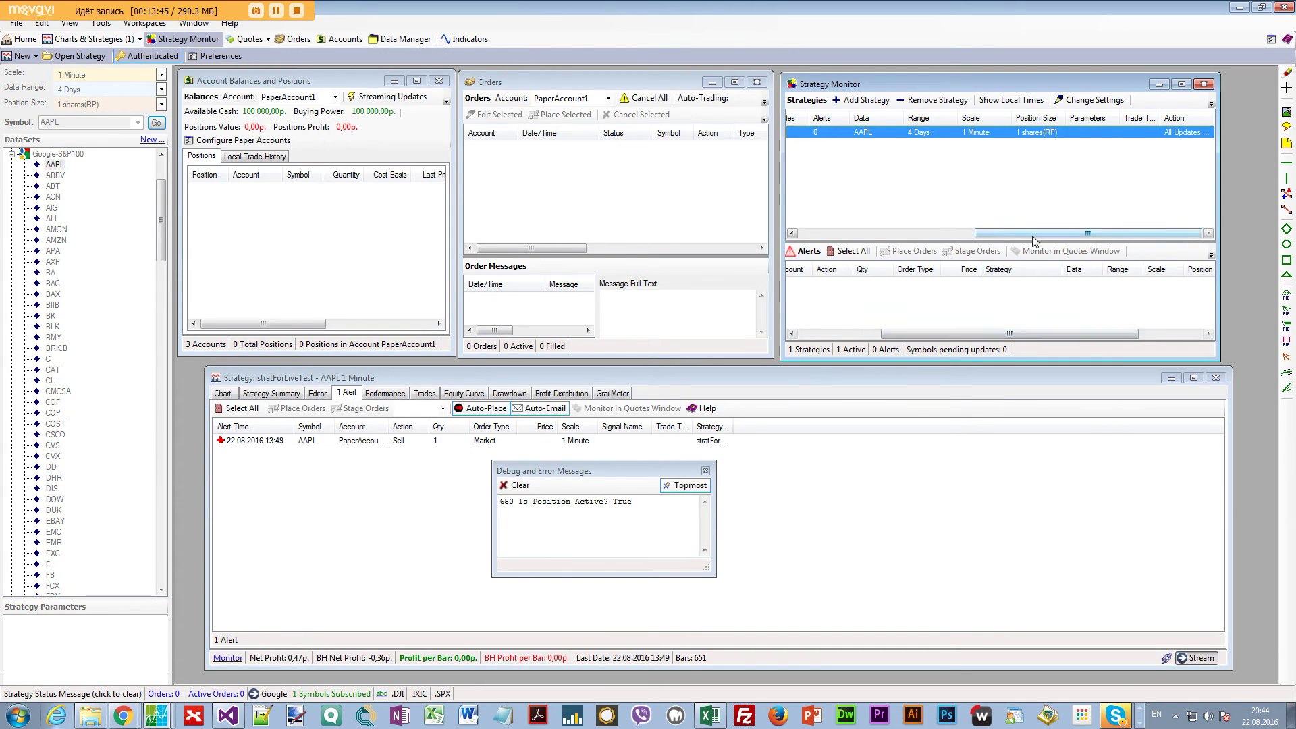
left_click(1181, 84)
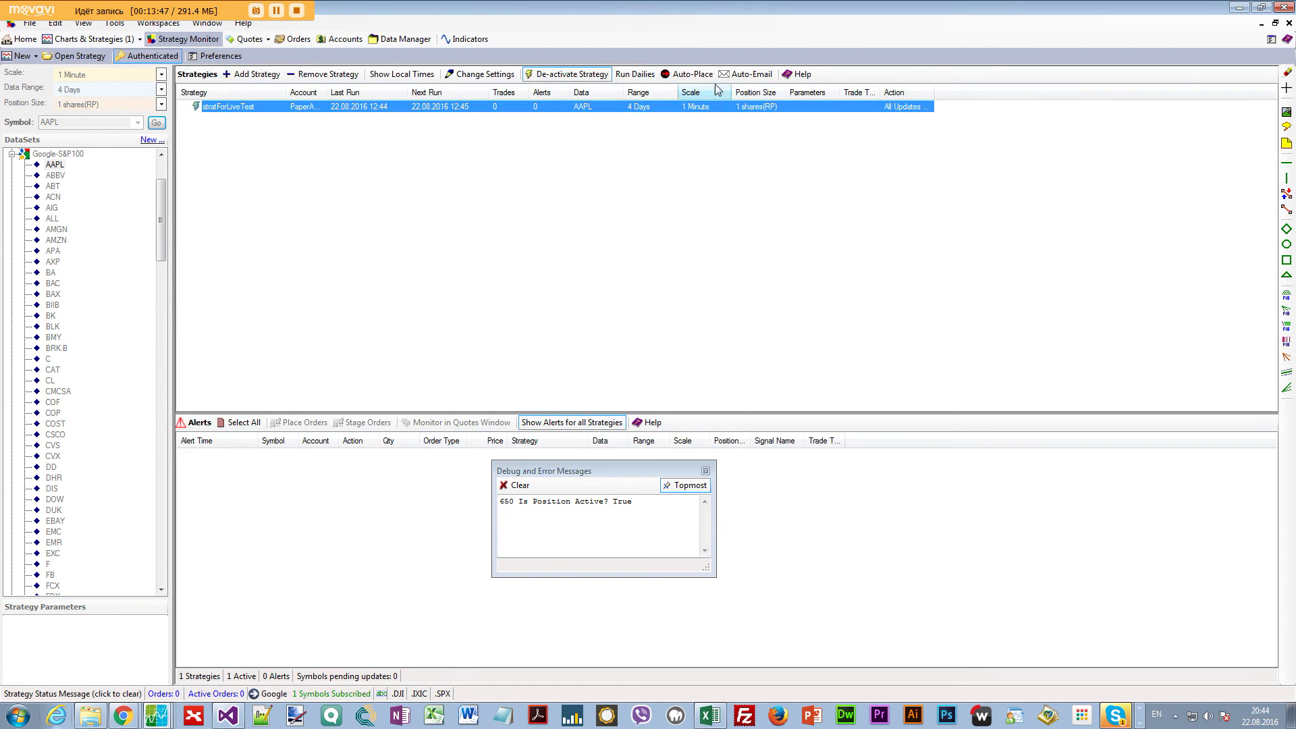
left_click(1275, 24)
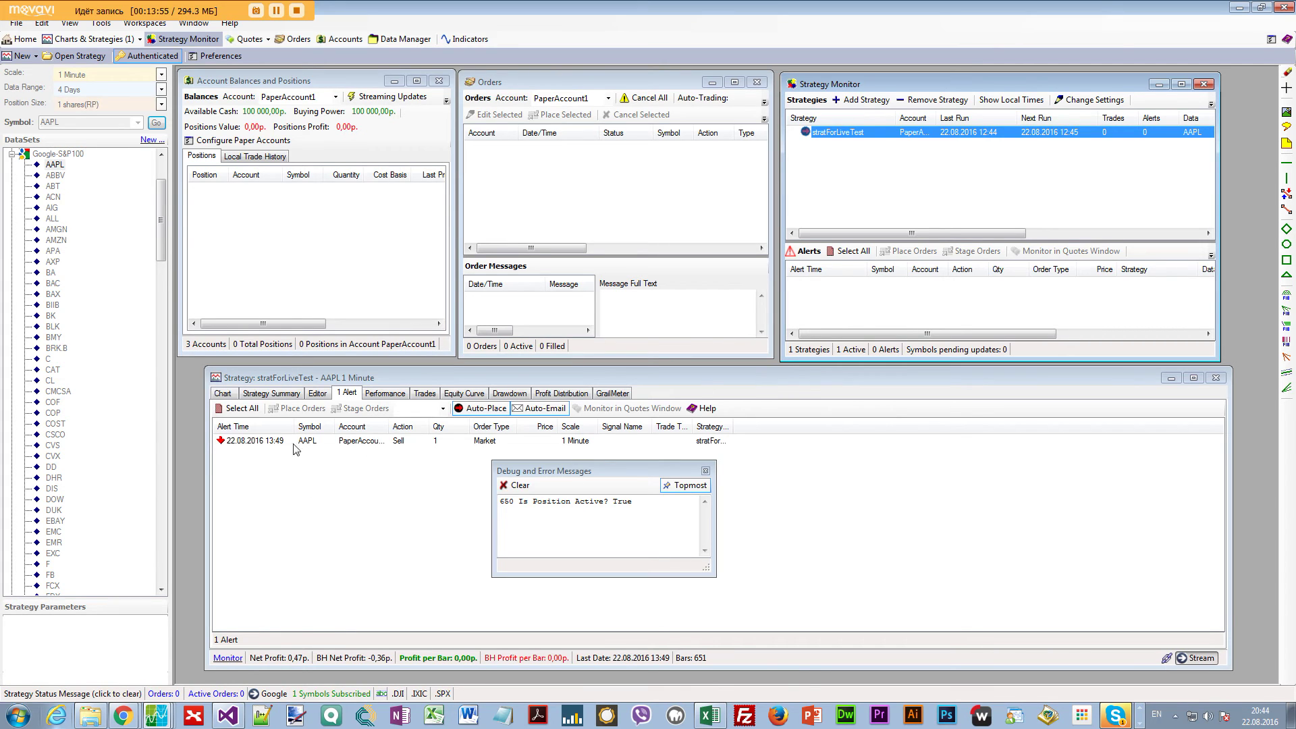
Check the strategy's chart, its current alert and the most recent entries in its trades list.
left_click(223, 394)
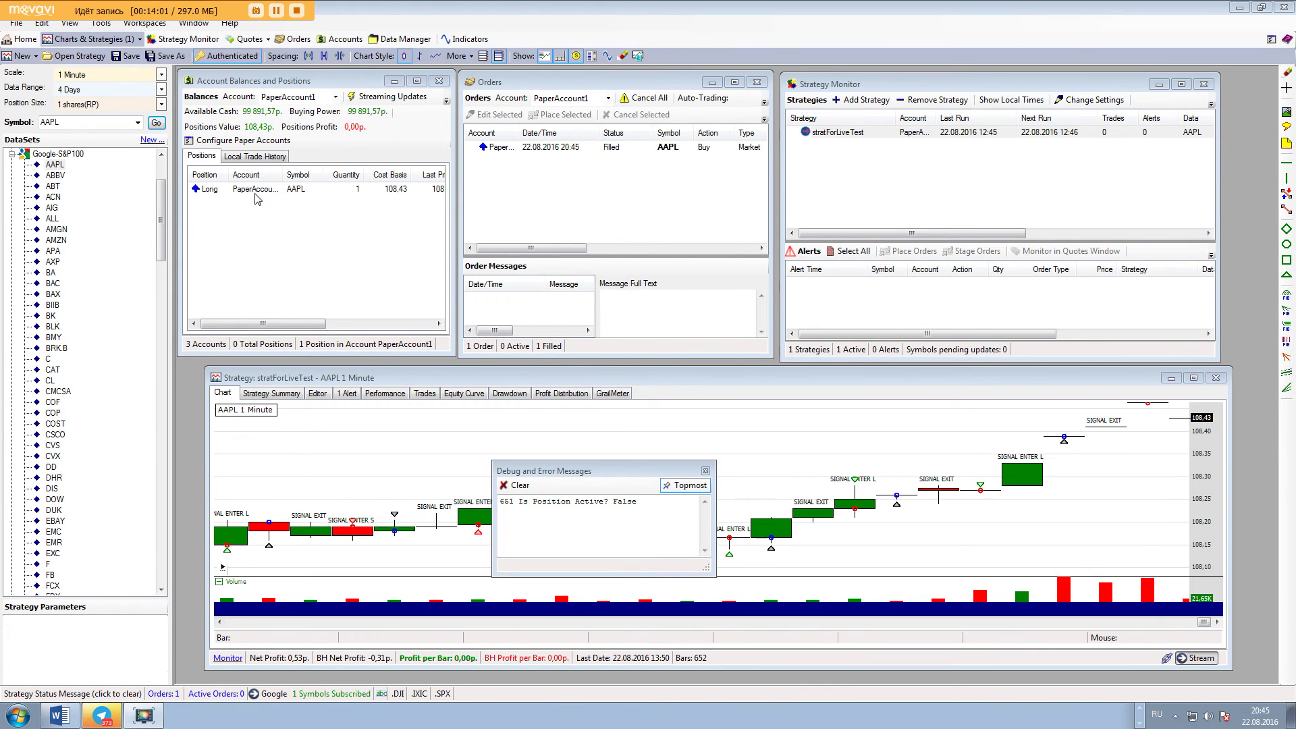
left_click(346, 397)
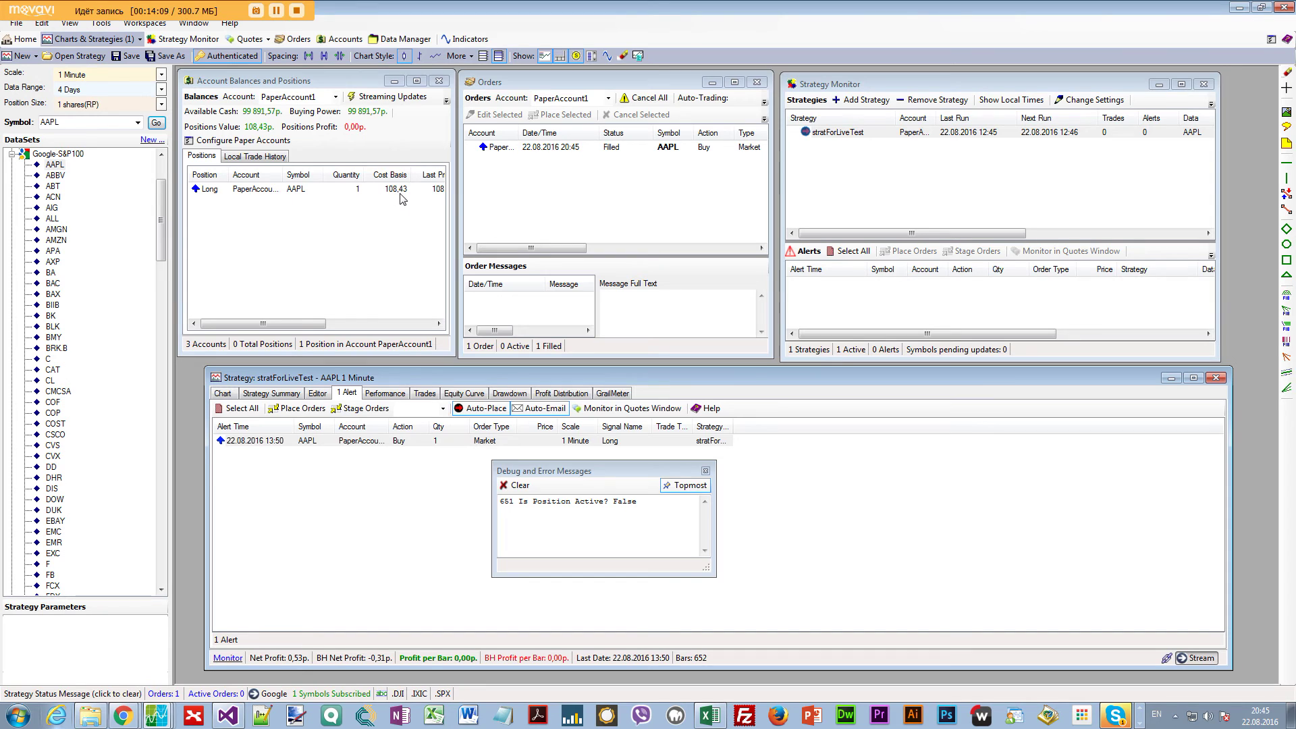
left_click(424, 394)
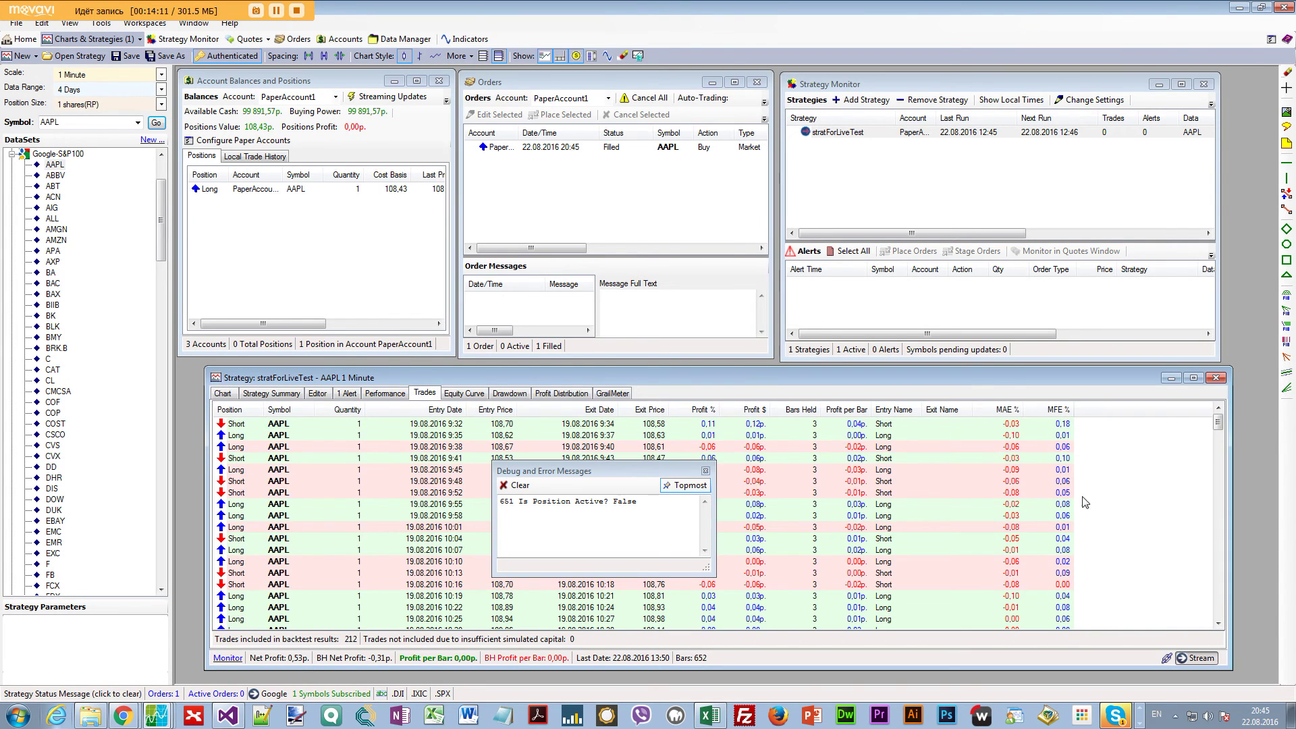
left_click_drag(1218, 415, 1218, 610)
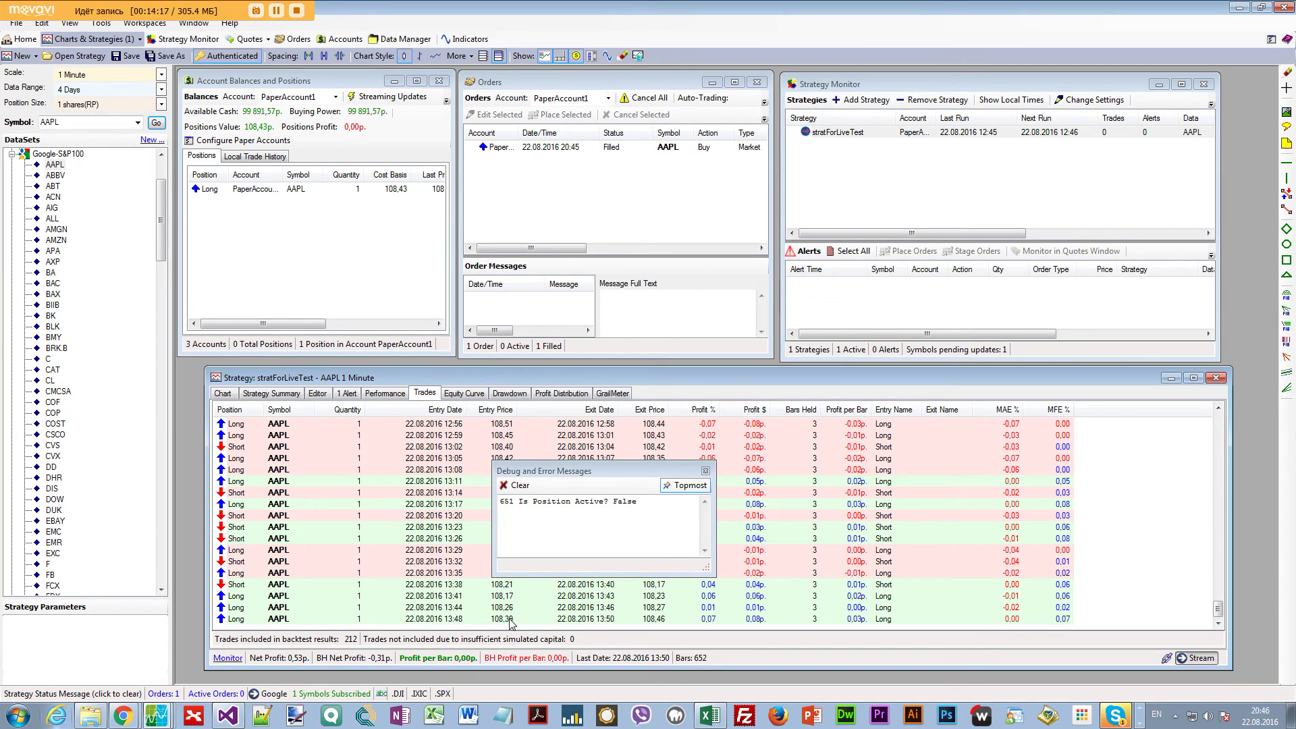
Examine the signals on more of the AAPL chart's recent bars and compare them with the PaperAccount1 position and order details.
left_click(223, 393)
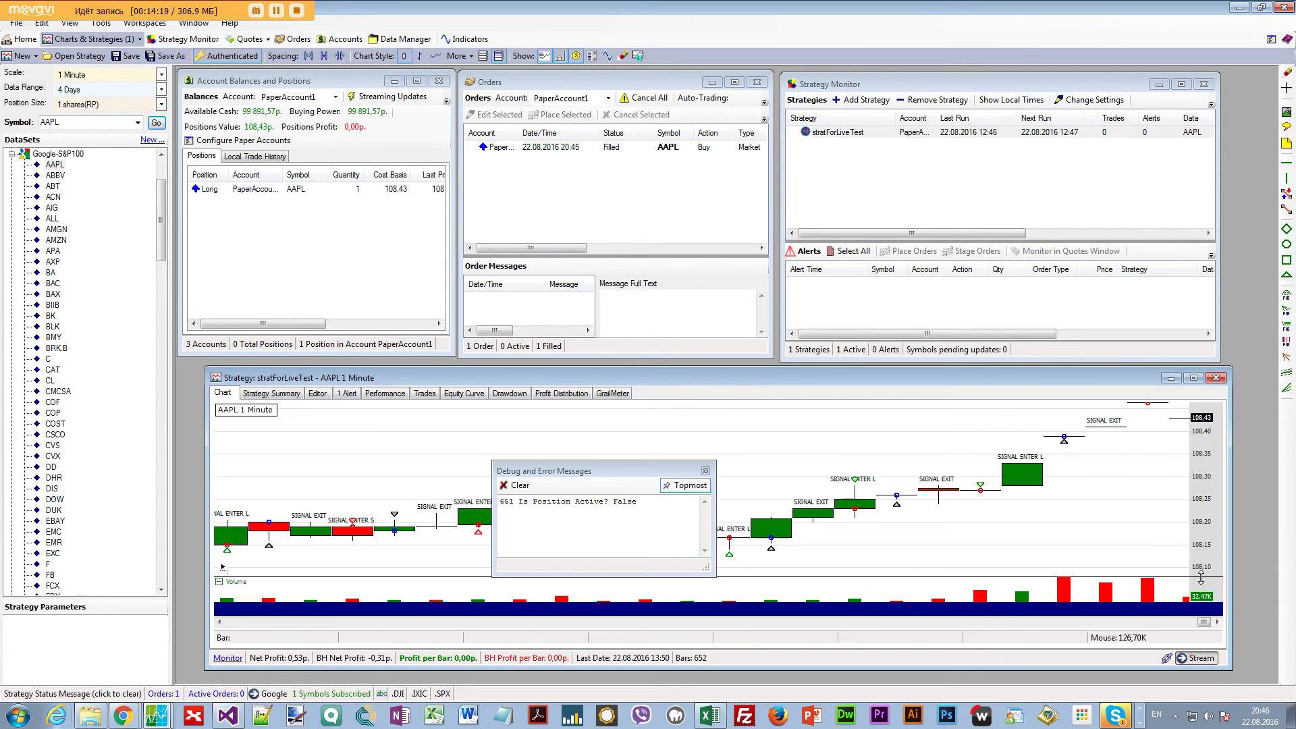
mouse_move(1067, 440)
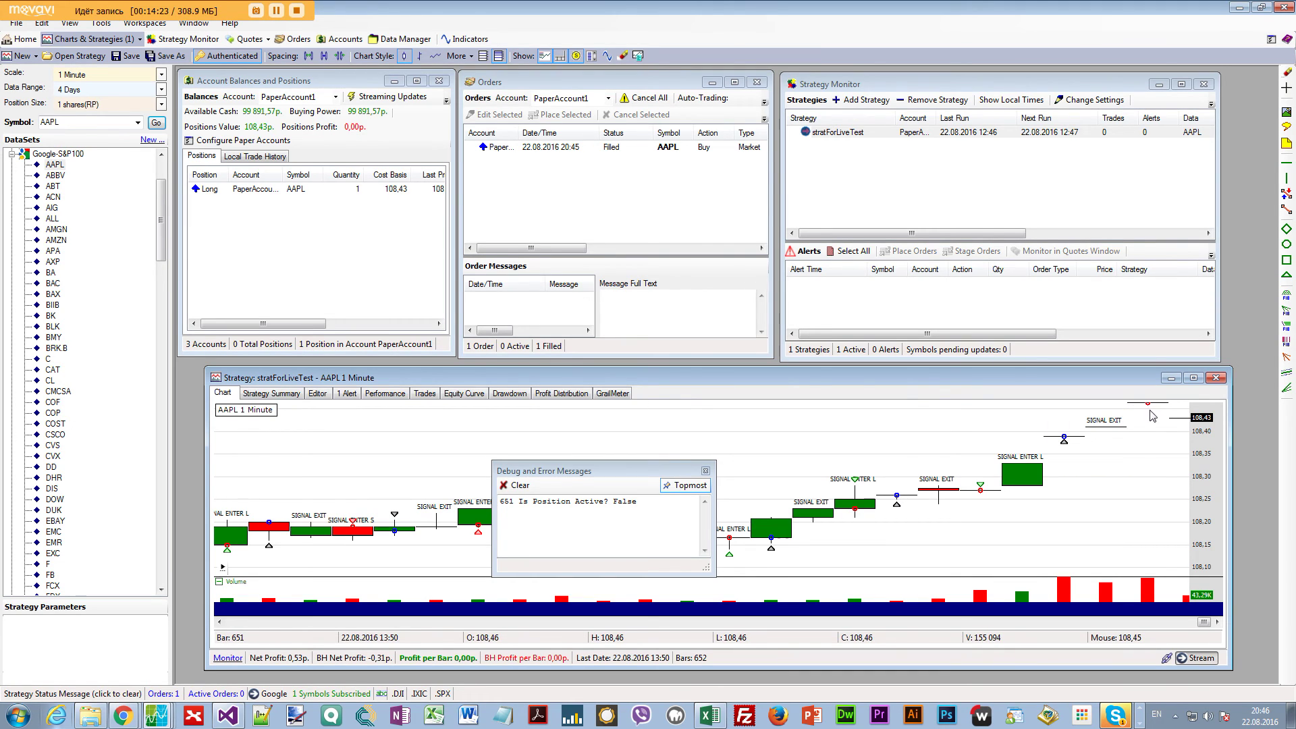
scroll(1141, 514, "down", 2)
scroll(1140, 514, "down", 4)
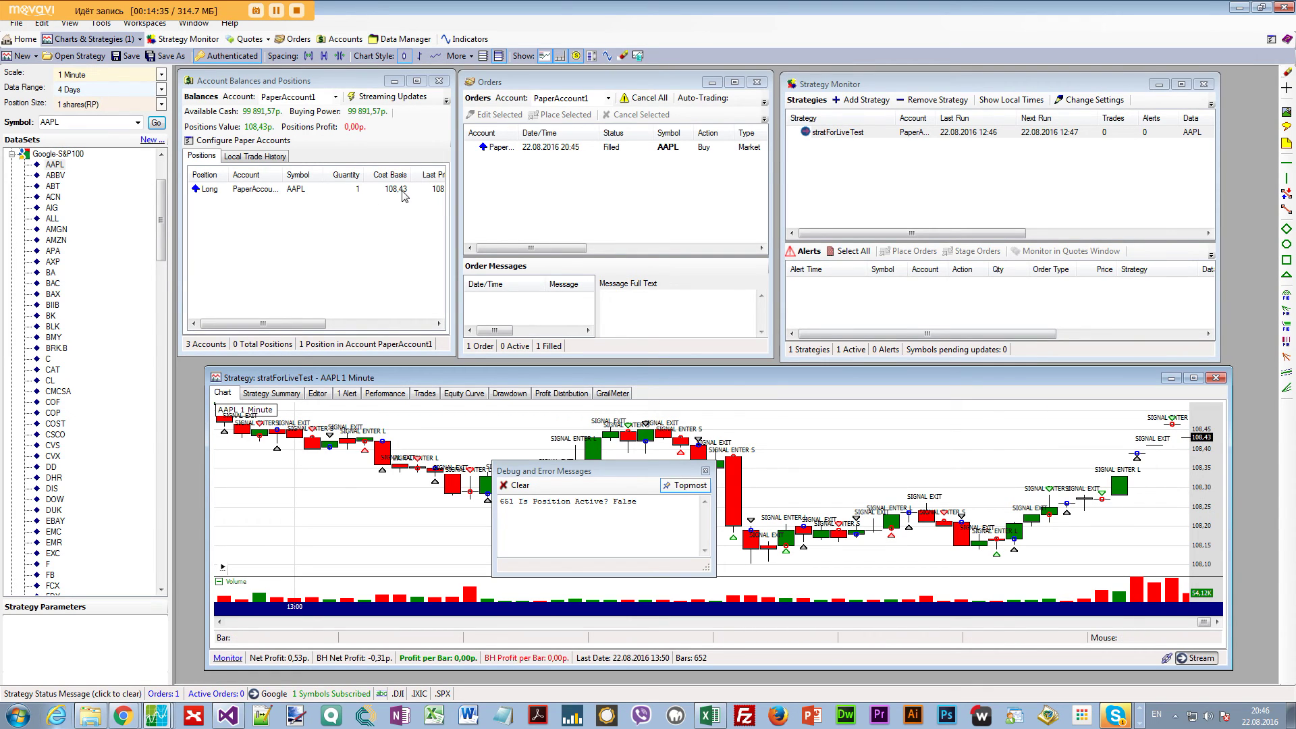
mouse_move(295, 324)
left_mouse_down()
mouse_move(372, 323)
mouse_move(295, 316)
left_mouse_up()
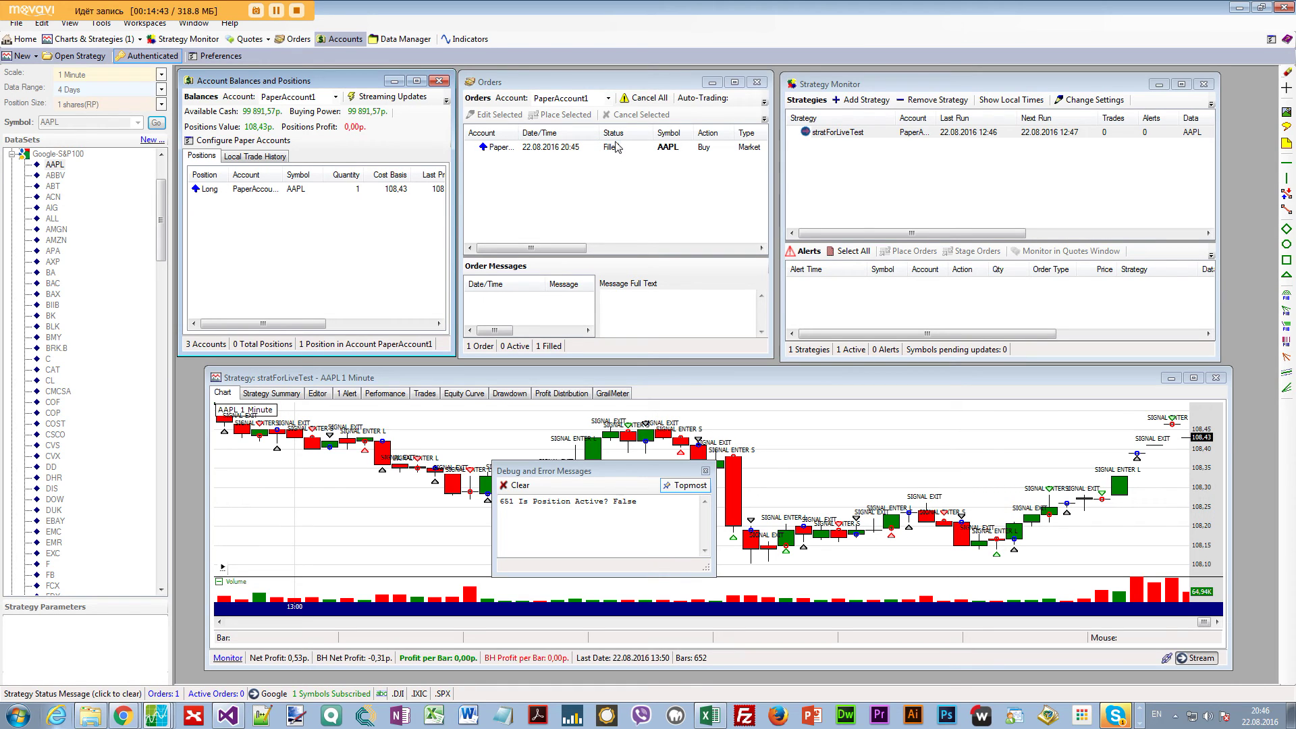
mouse_move(565, 248)
left_mouse_down()
mouse_move(673, 255)
mouse_move(567, 248)
left_mouse_up()
Compare the strategy's alerts, the entry marker on the latest bar and the newest trade with the paper account's position.
left_click(347, 393)
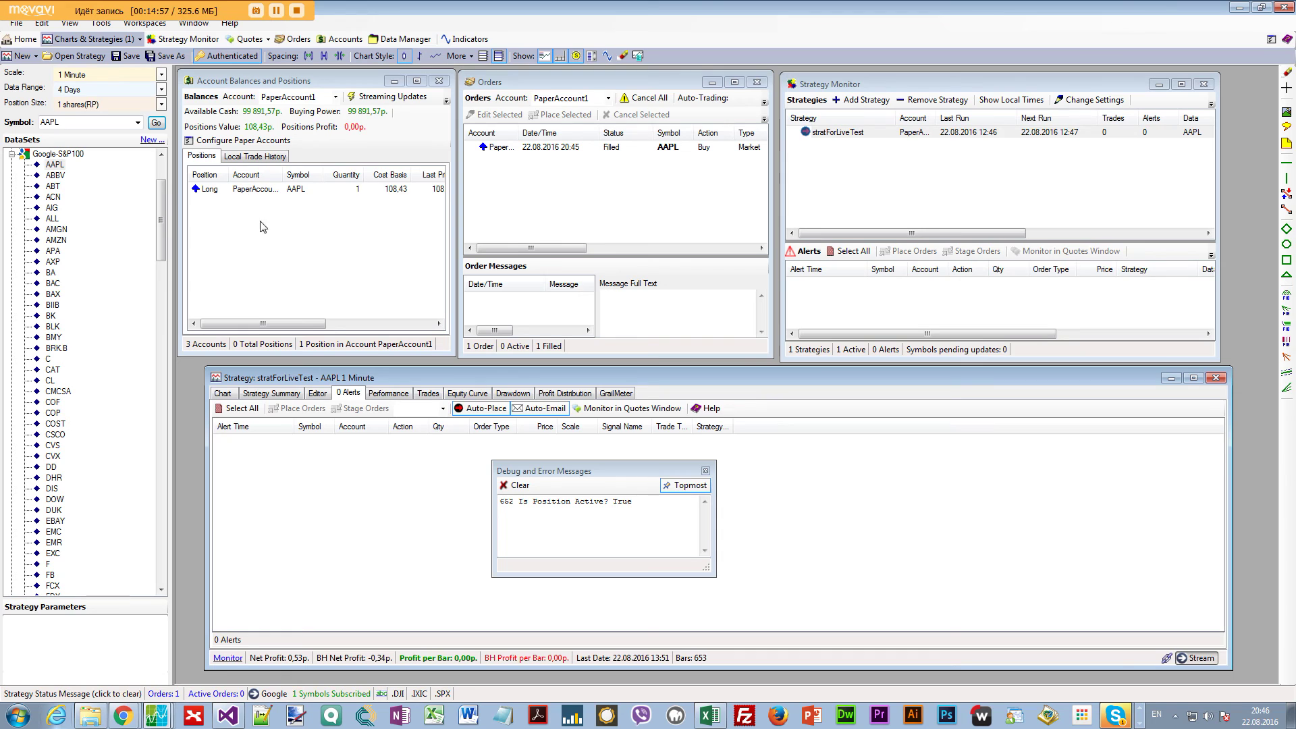
left_click(222, 393)
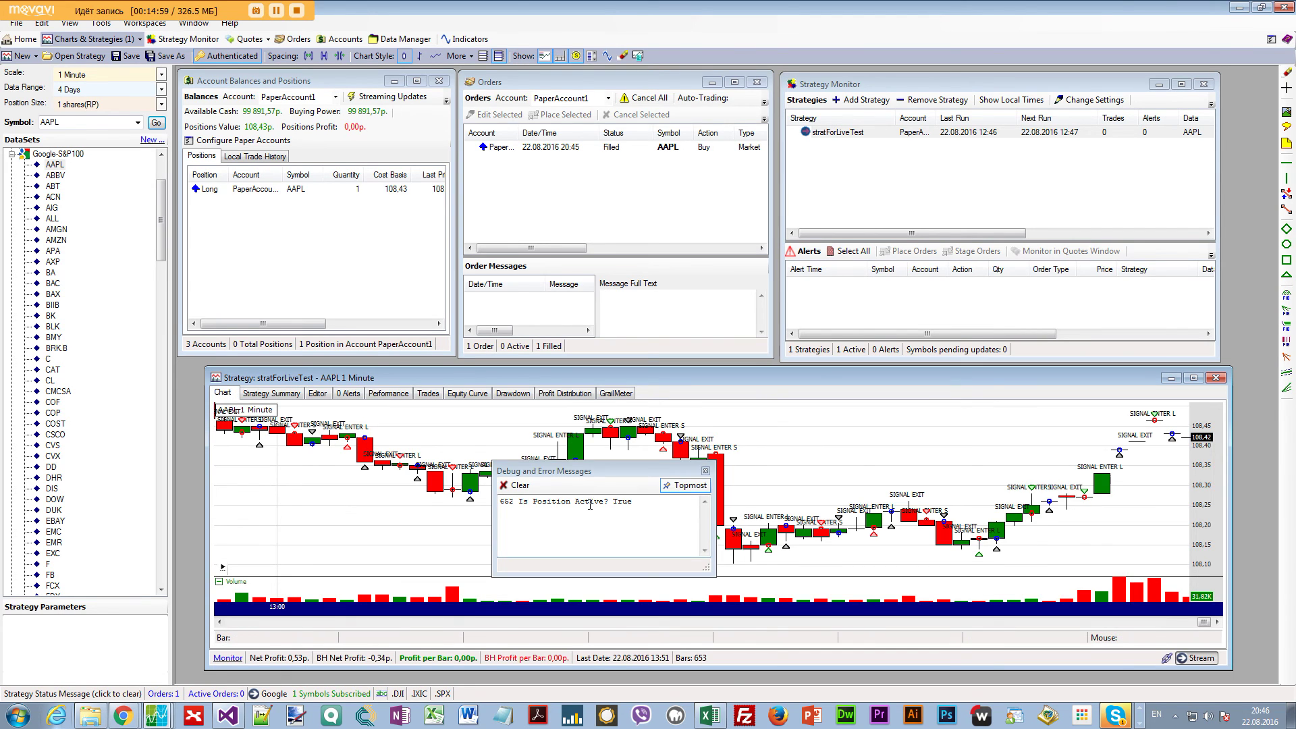
mouse_move(1173, 440)
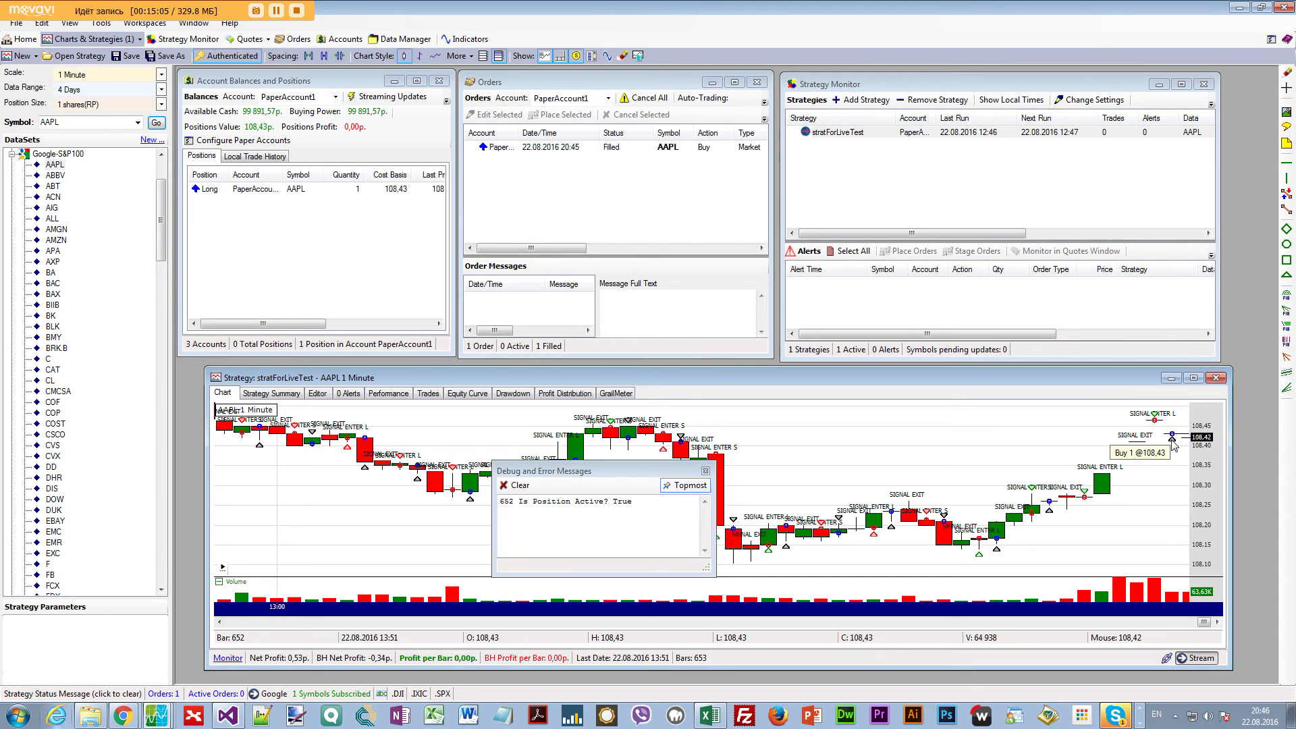
left_click(425, 394)
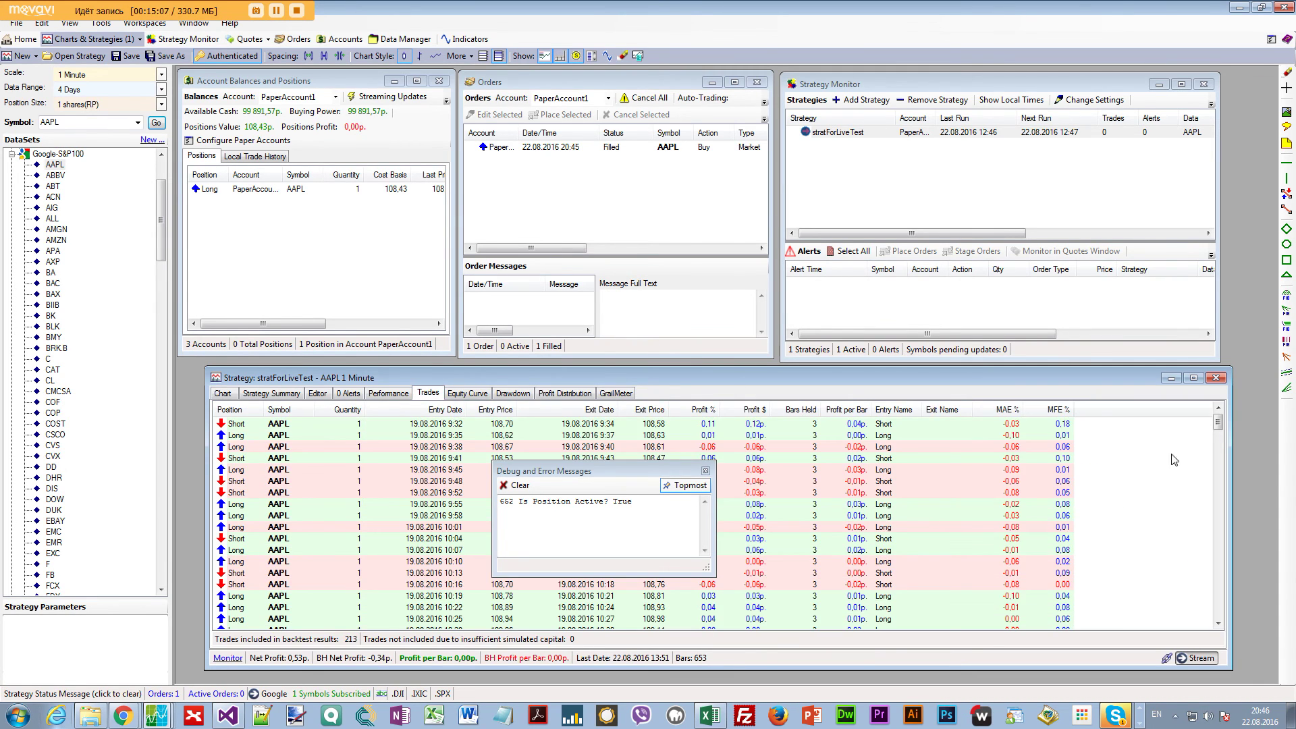
left_click_drag(1218, 422, 1219, 628)
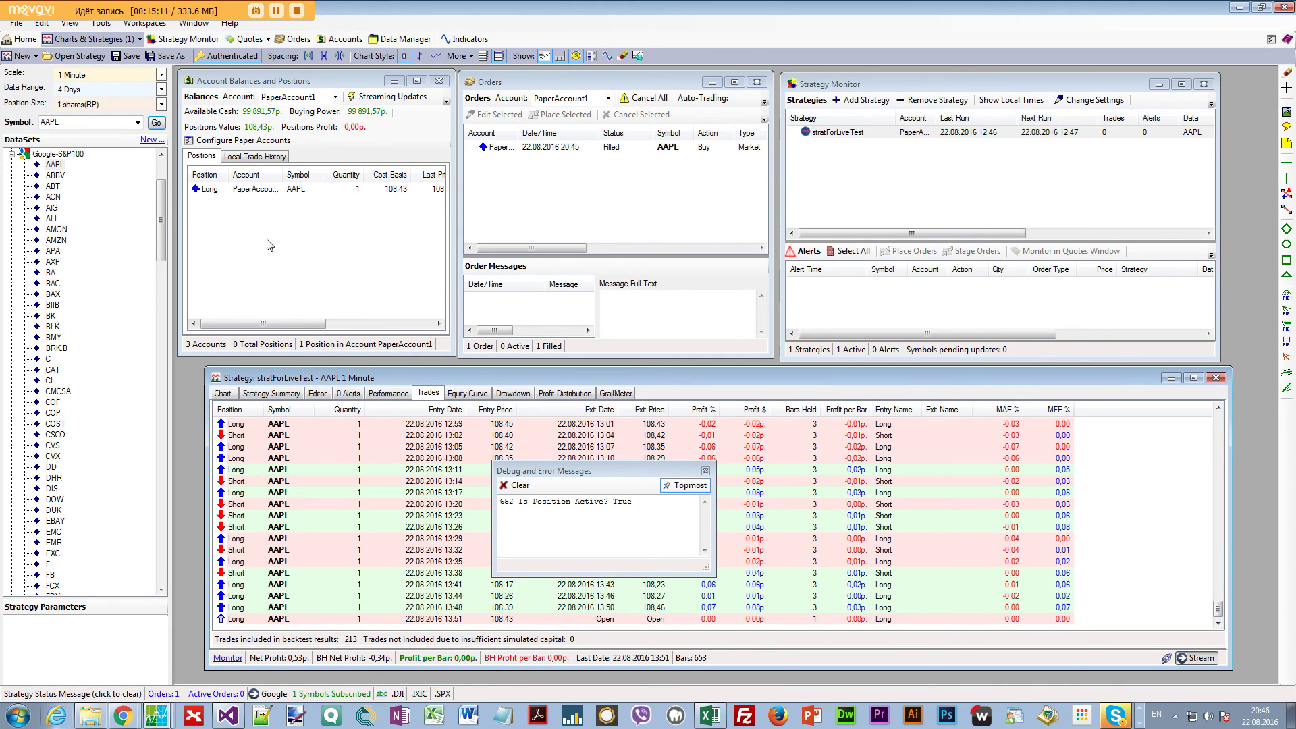
Check the strategy's latest AAPL bars and its alerts for a new signal, and select the Sell alert.
left_click(224, 394)
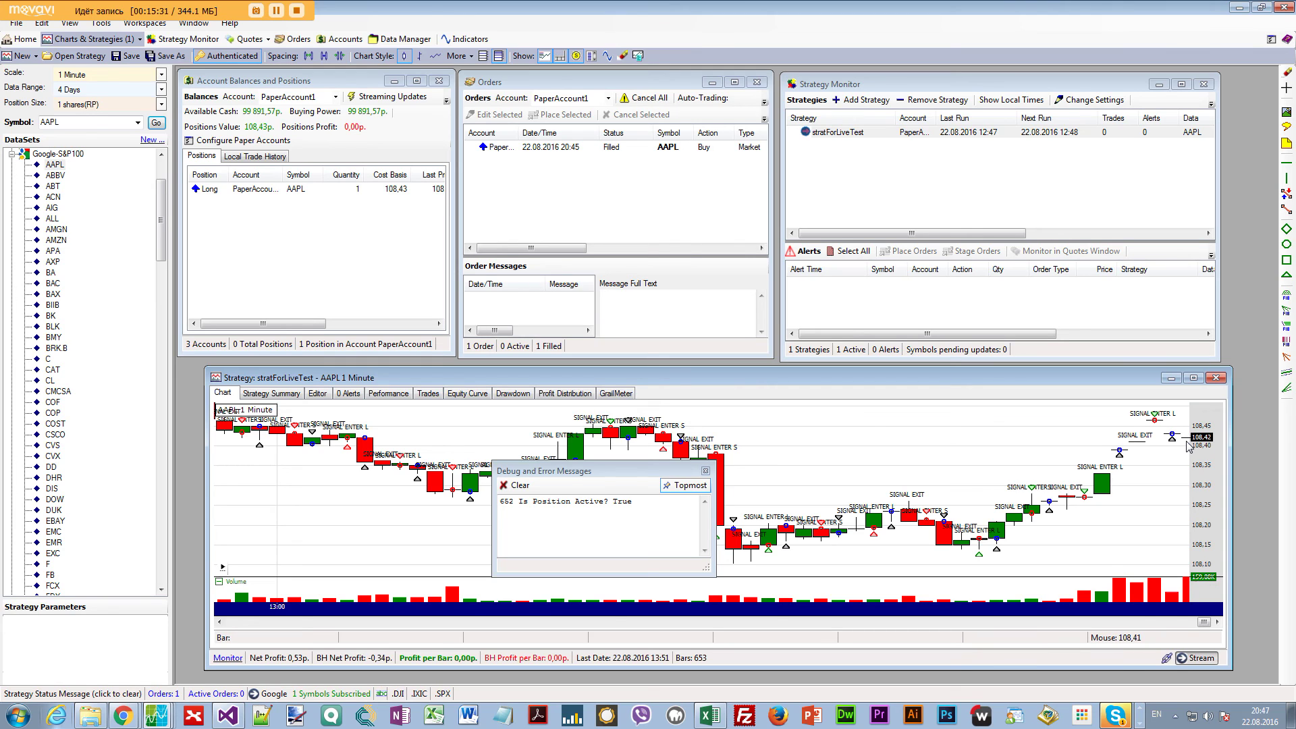
left_click(341, 397)
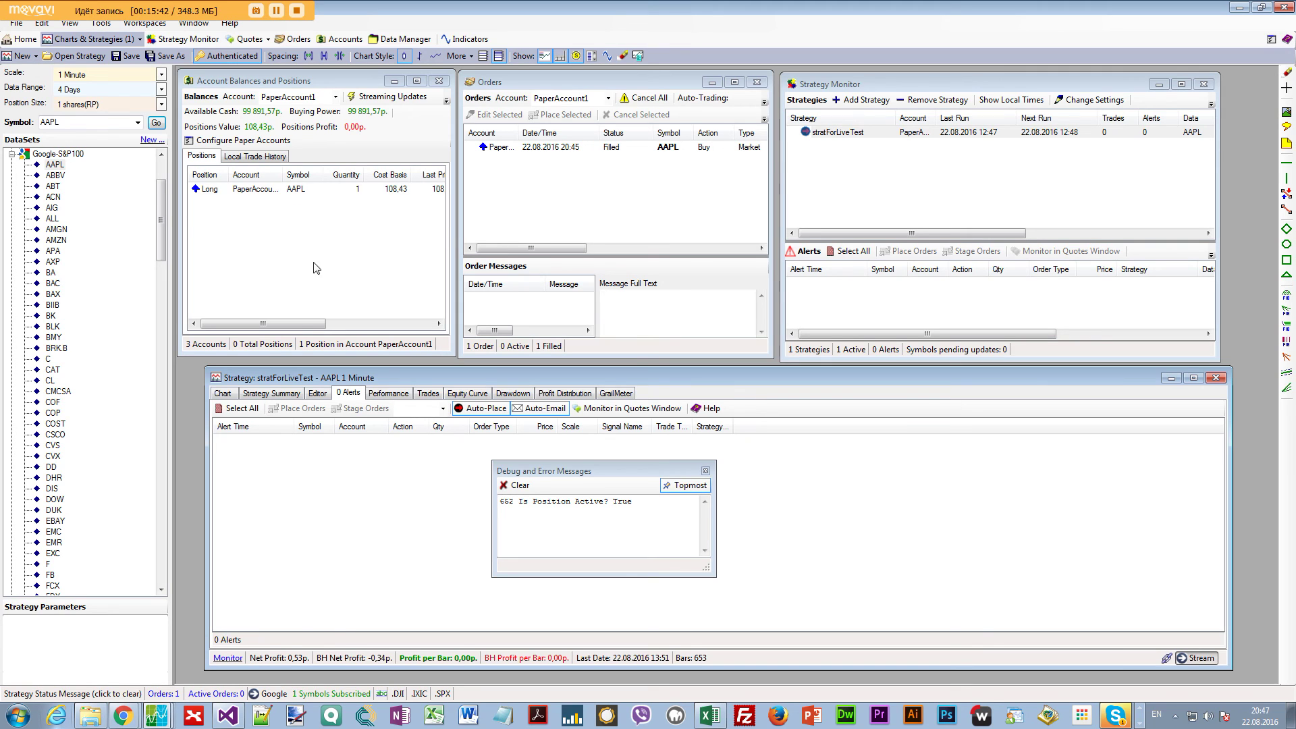
left_click(221, 396)
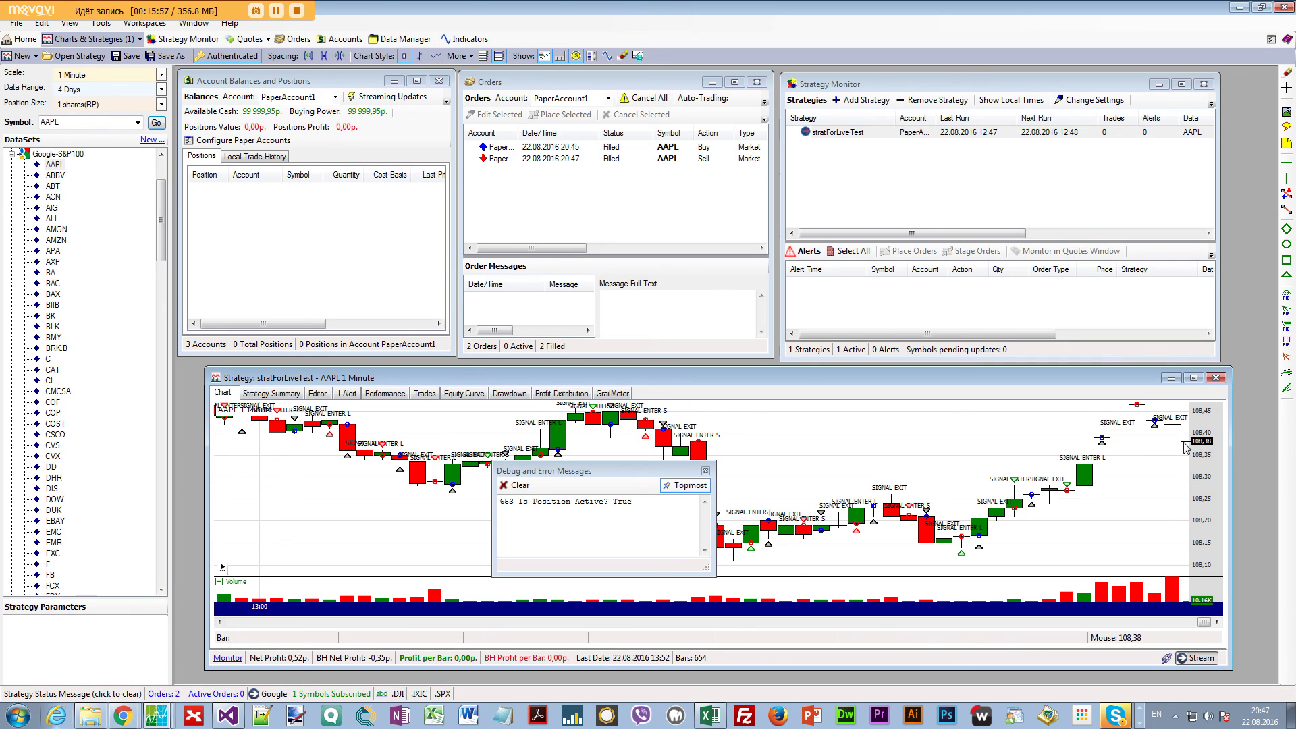
left_click(345, 395)
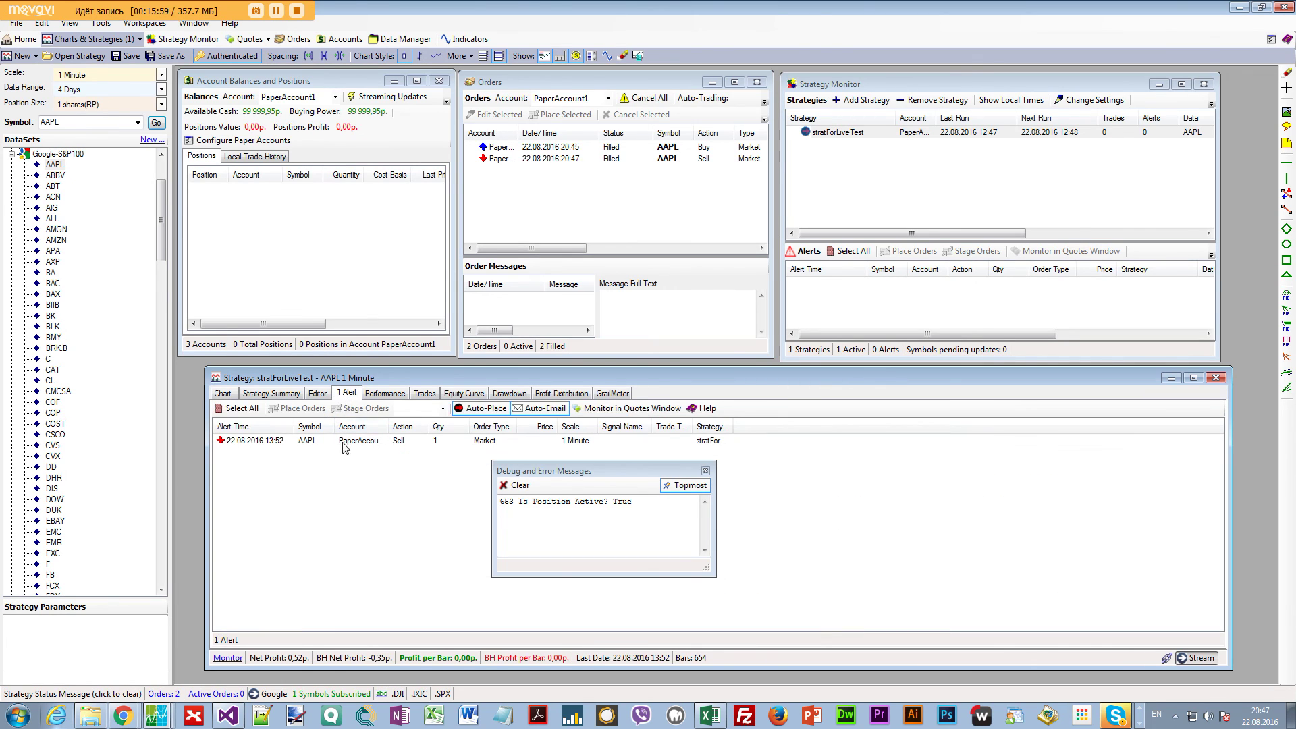
left_click(404, 448)
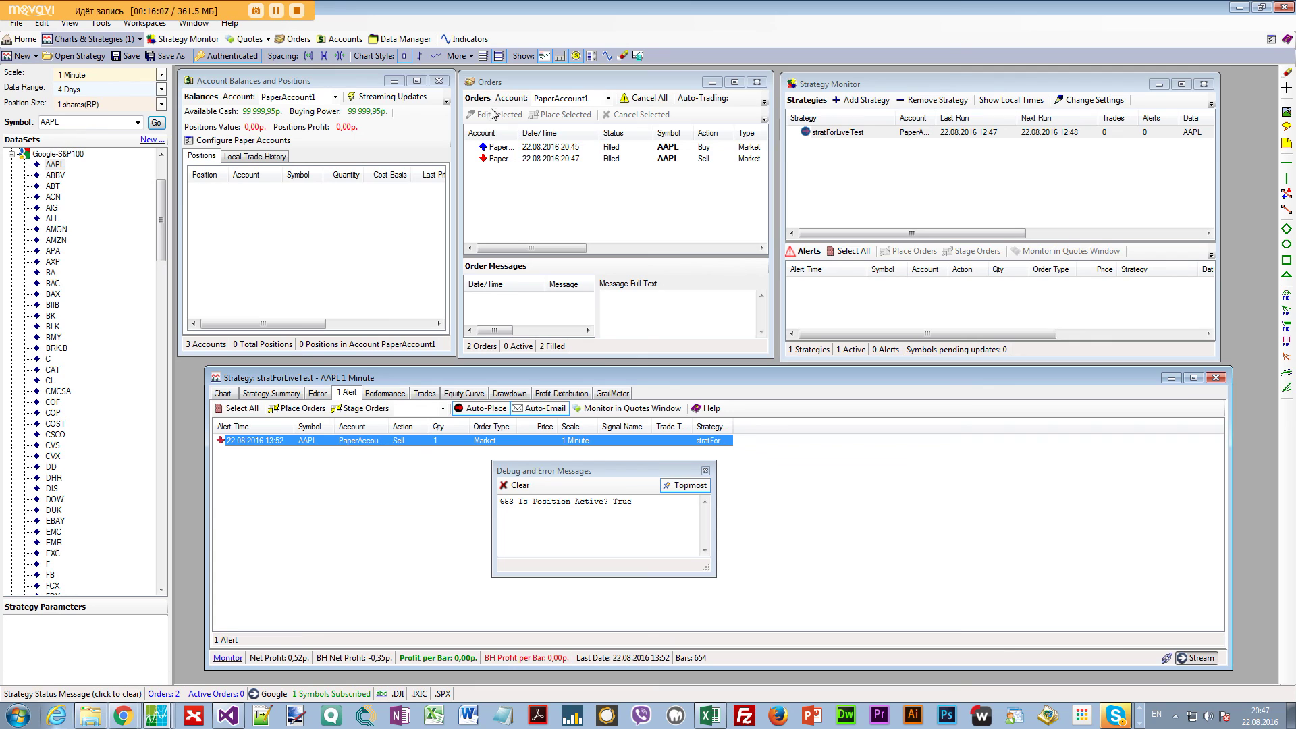
Inspect the newest AAPL Sell order in the paper account's orders, including its messages, quantity and fill price.
left_click(605, 162)
left_click_drag(518, 133, 564, 132)
left_click_drag(542, 248, 652, 249)
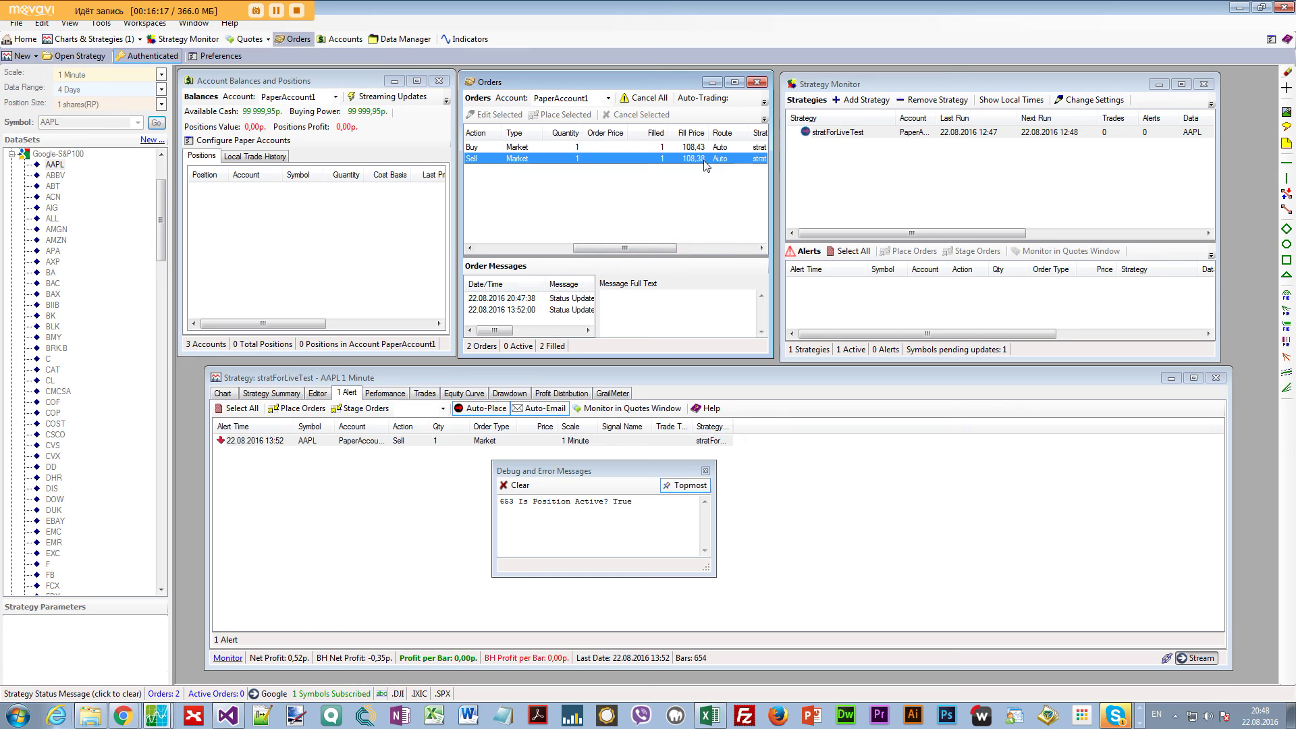
Review the price, strategy and date/time of the latest Sell in PaperAccount1's local trade history.
left_click(251, 160)
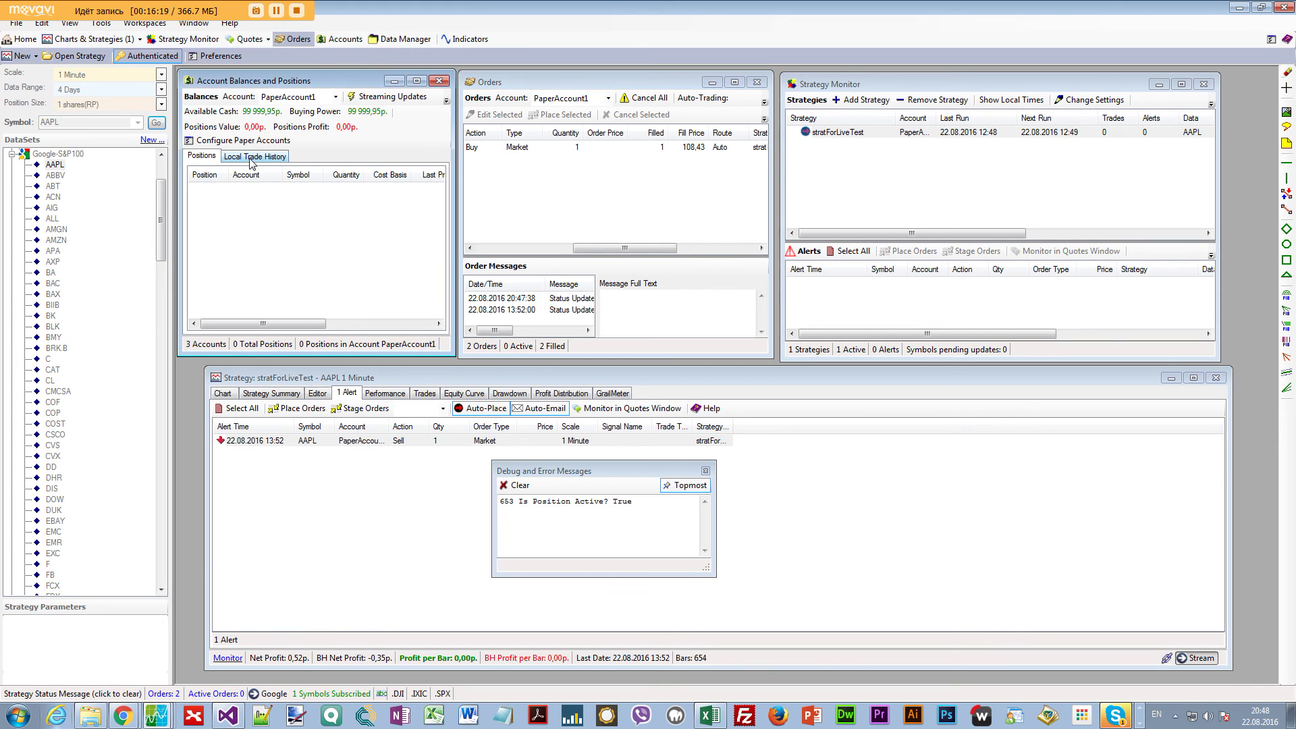
left_click(251, 159)
left_click(344, 324)
scroll(344, 325, "right", 3)
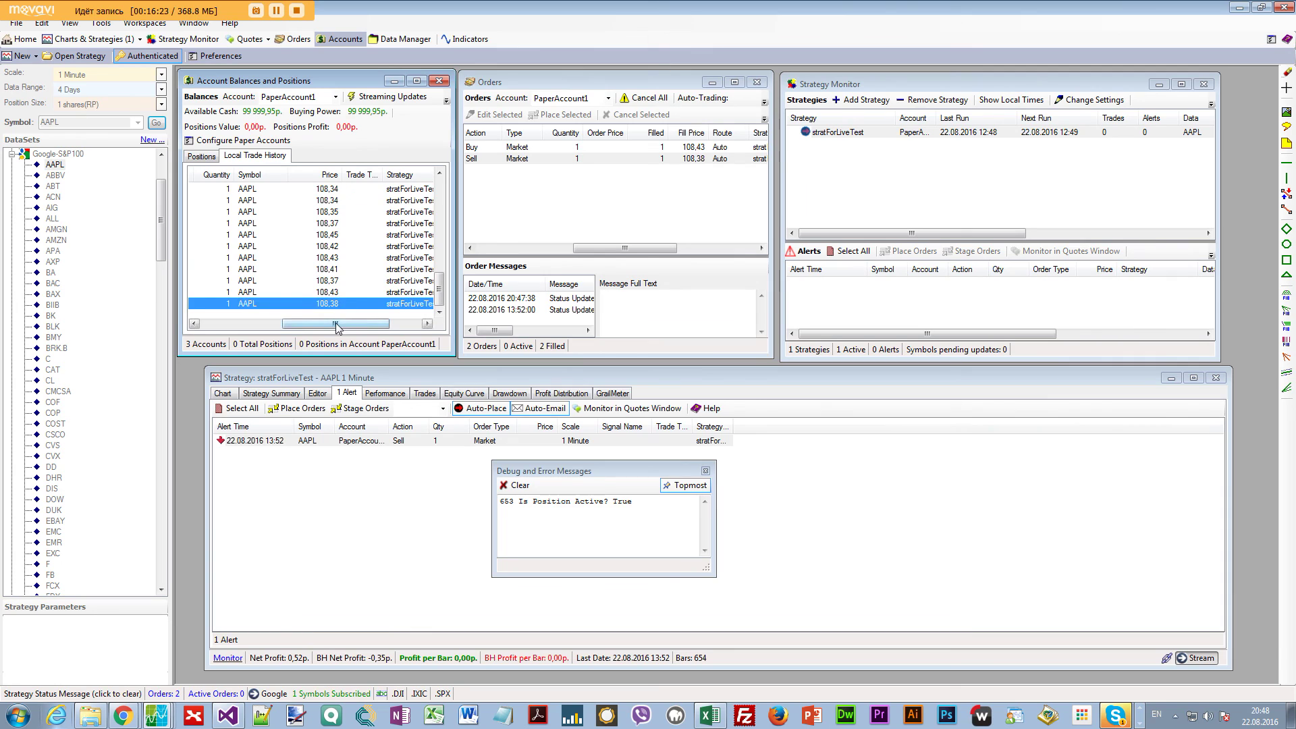
left_click_drag(337, 326, 256, 325)
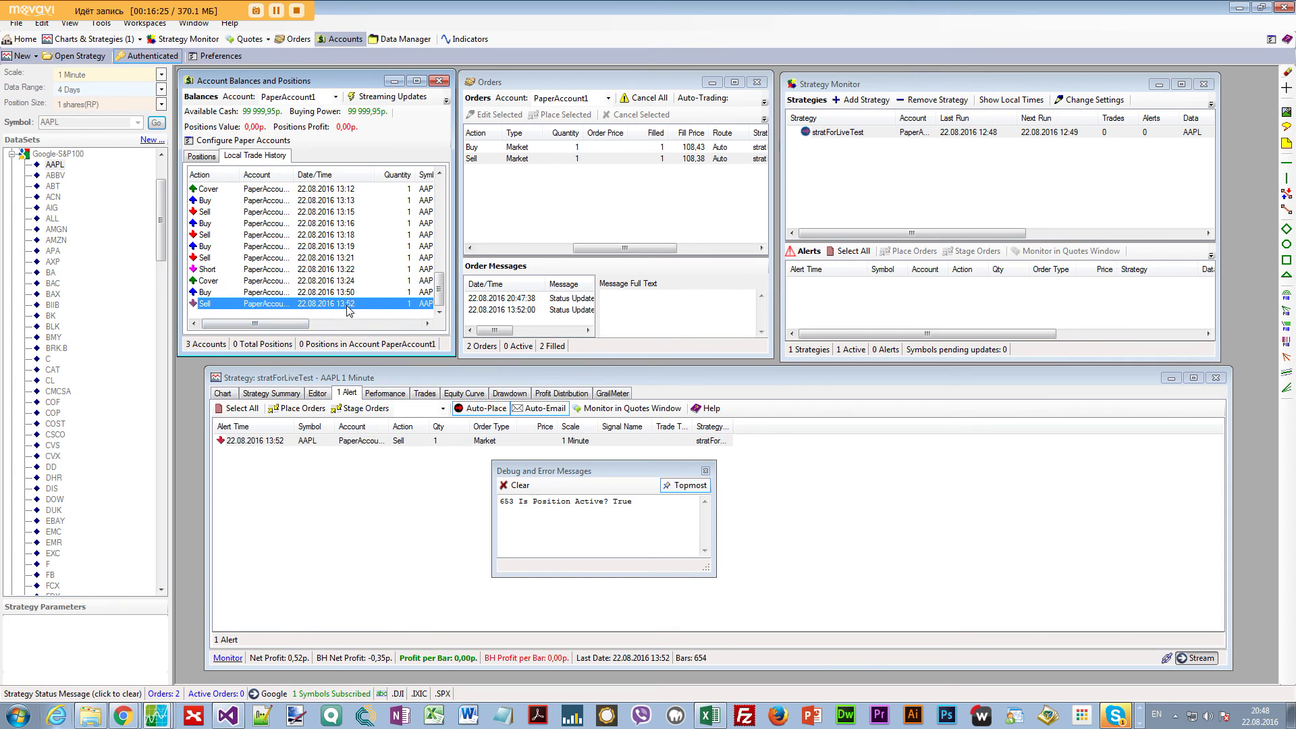
Compare the exit signal on the AAPL chart's latest bars with the last Sell in the local trade history.
left_click(223, 394)
mouse_move(1175, 429)
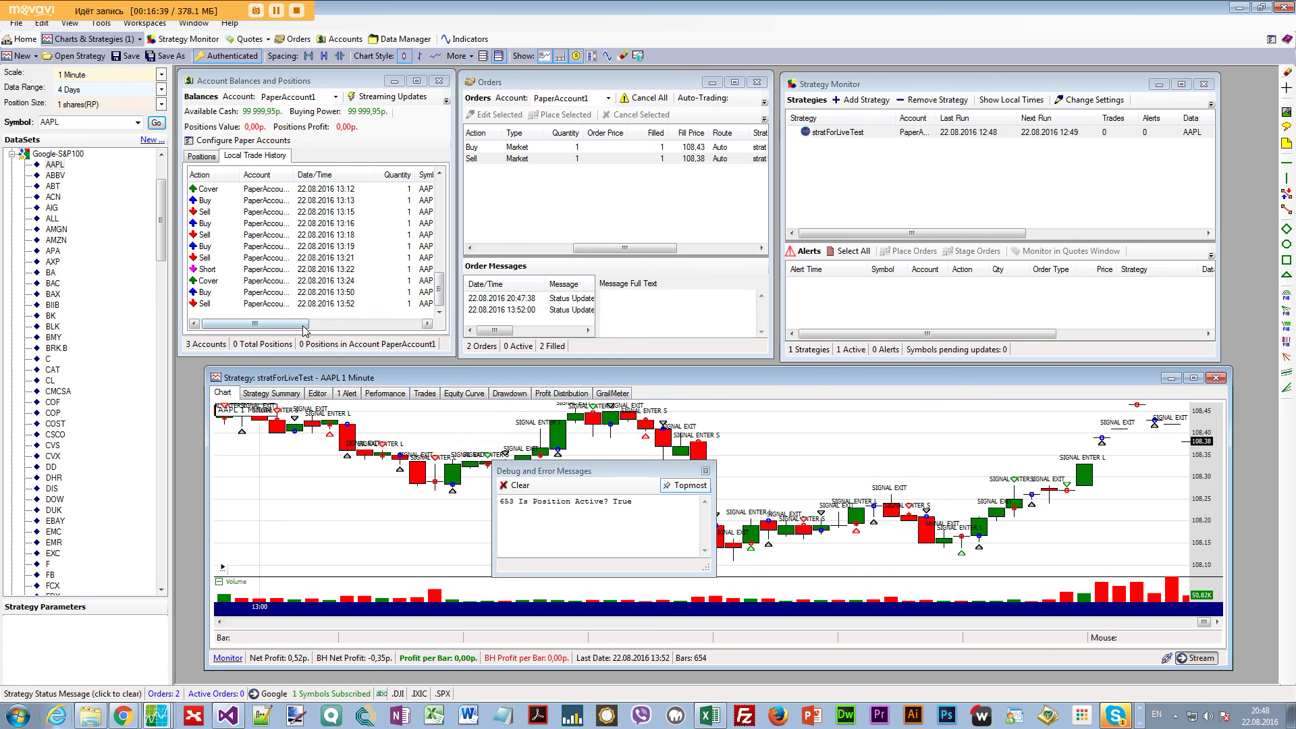
left_click(348, 305)
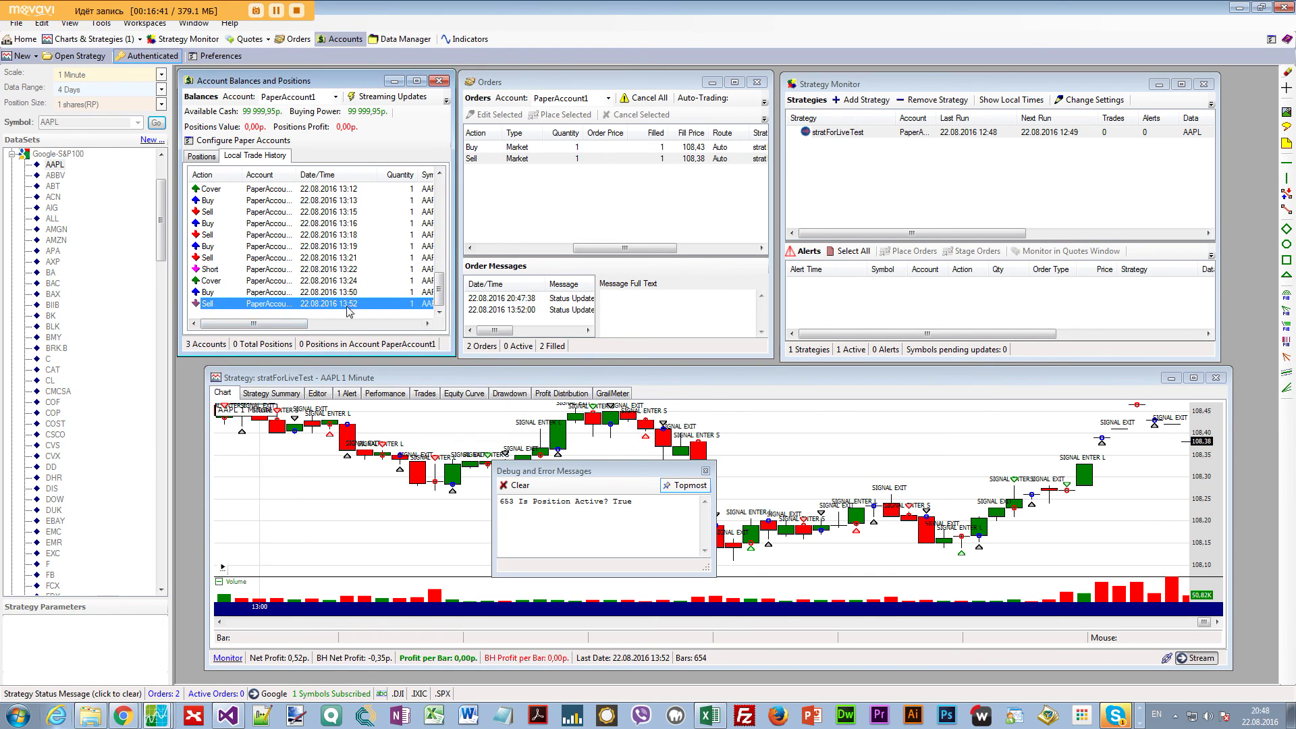
mouse_move(294, 325)
left_mouse_down()
mouse_move(407, 326)
mouse_move(310, 318)
left_mouse_up()
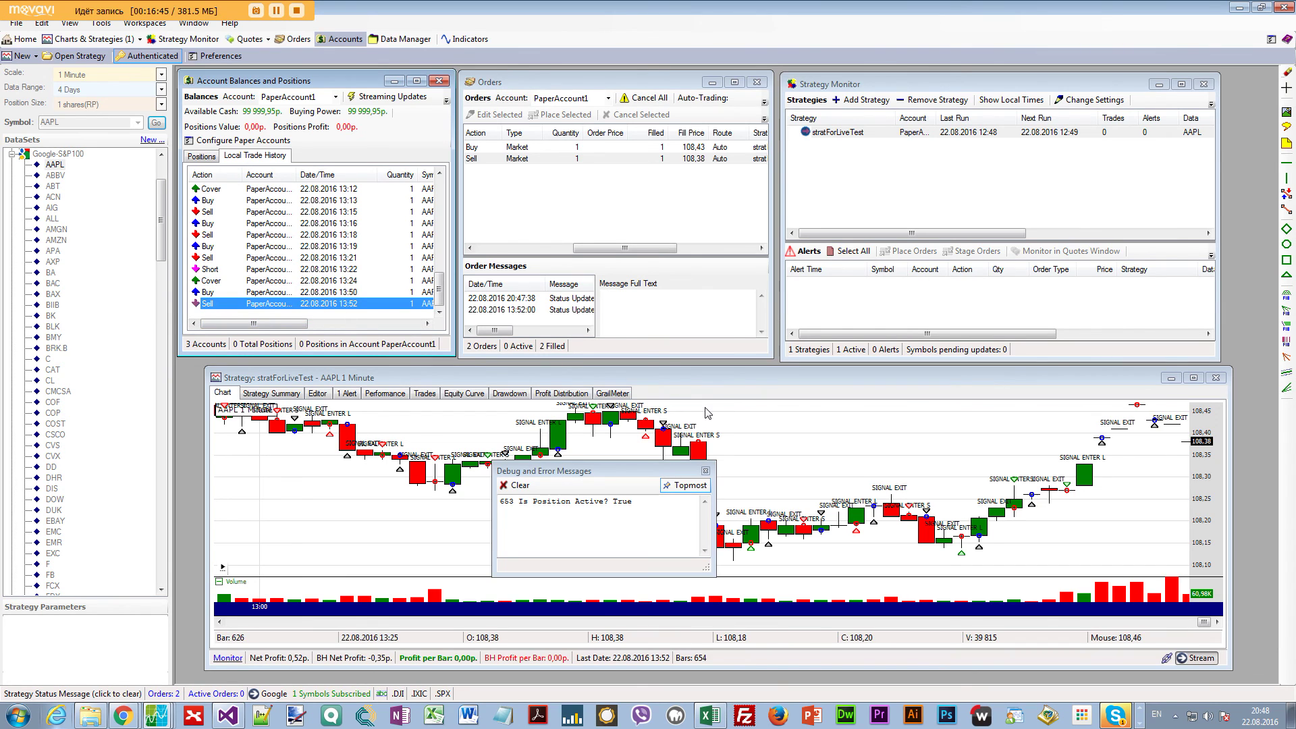